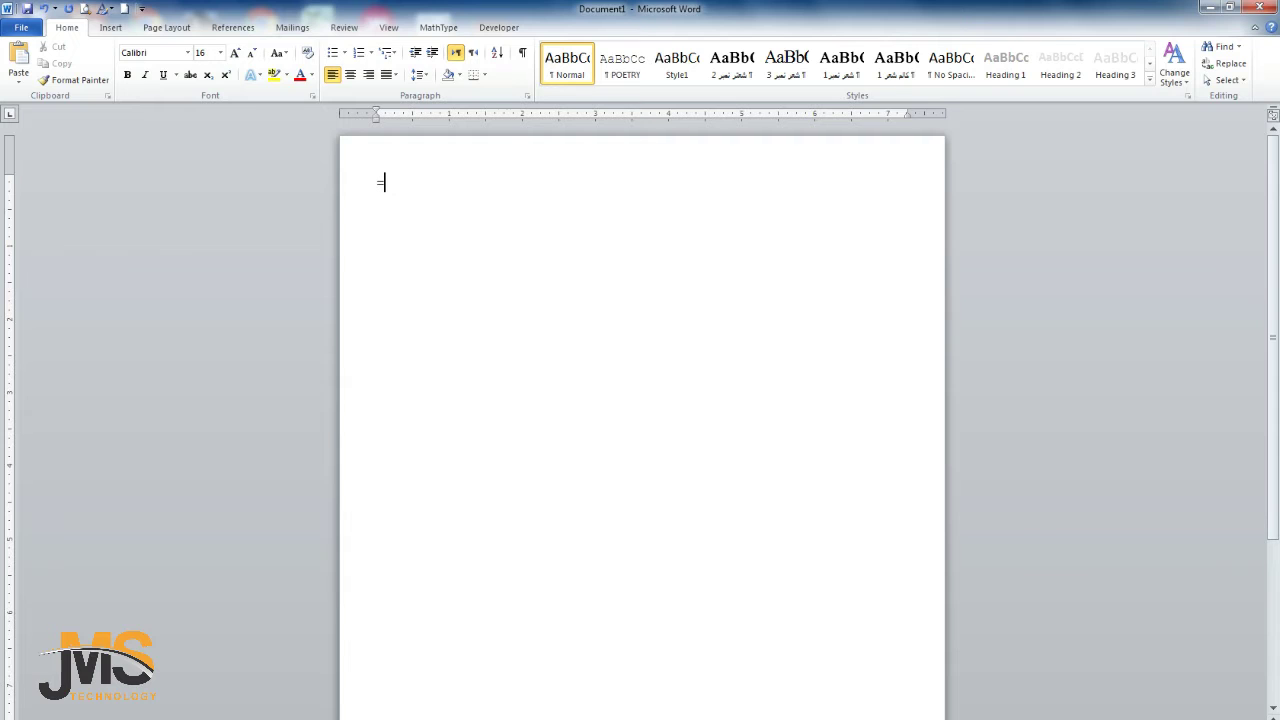
# Generate sample paragraphs with the =rand(5,6) formula.
pyautogui.write('ra')
pyautogui.press('BackSpace')
pyautogui.press('BackSpace')
pyautogui.press('BackSpace')
pyautogui.write('and(5,6)')
pyautogui.press('Return')
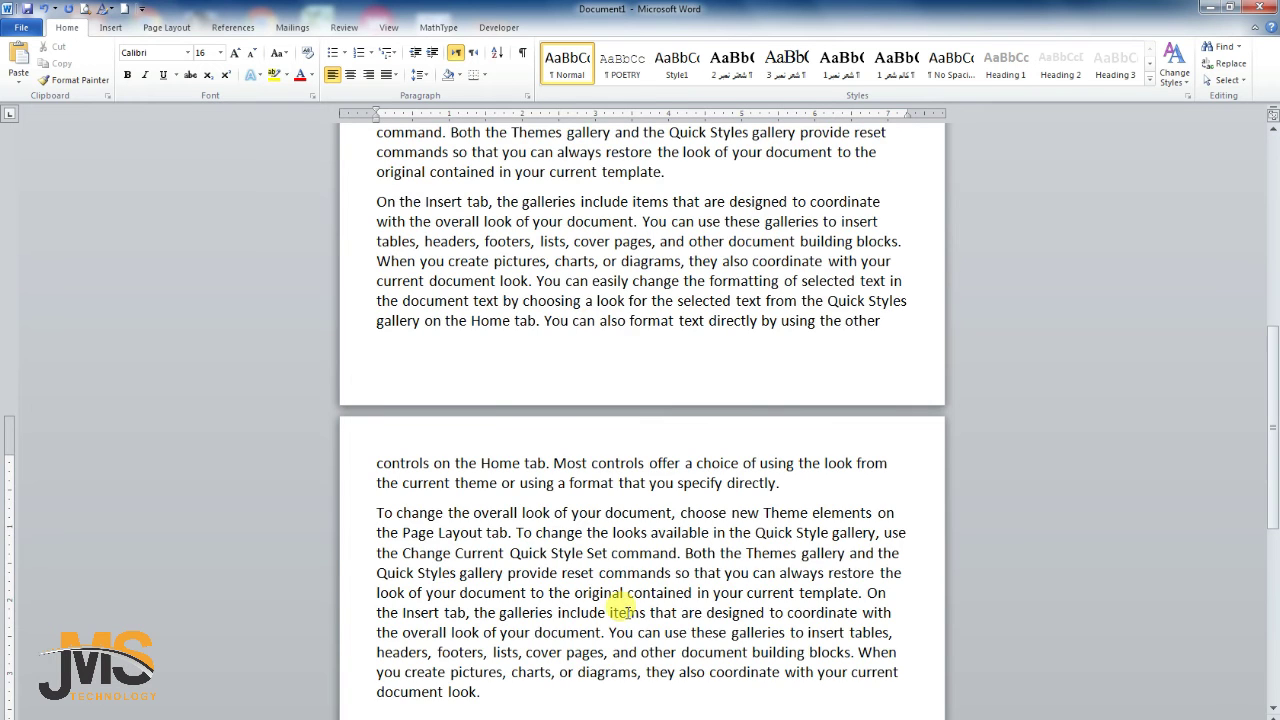
# Return to the top of the document and select the first paragraph.
pyautogui.scroll(2, 590, 606)
pyautogui.scroll(4, 600, 606)
pyautogui.scroll(3, 620, 606)
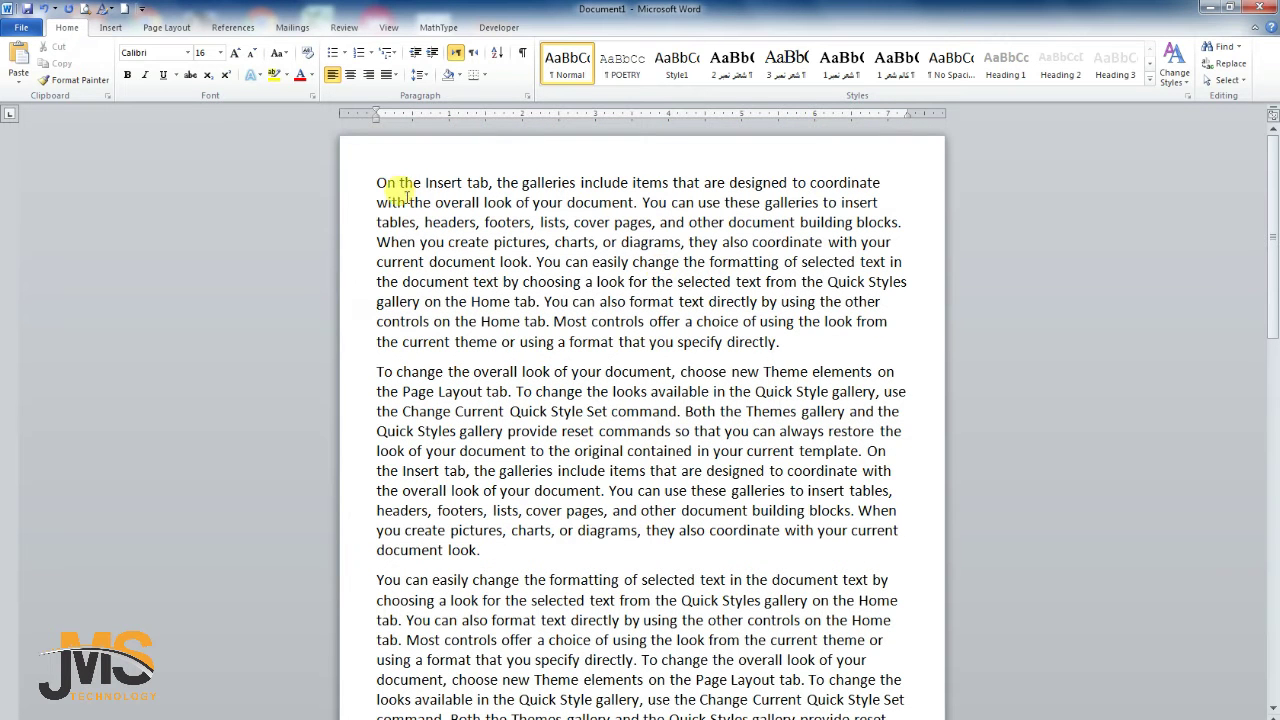
pyautogui.moveTo(377, 182); pyautogui.dragTo(775, 340)
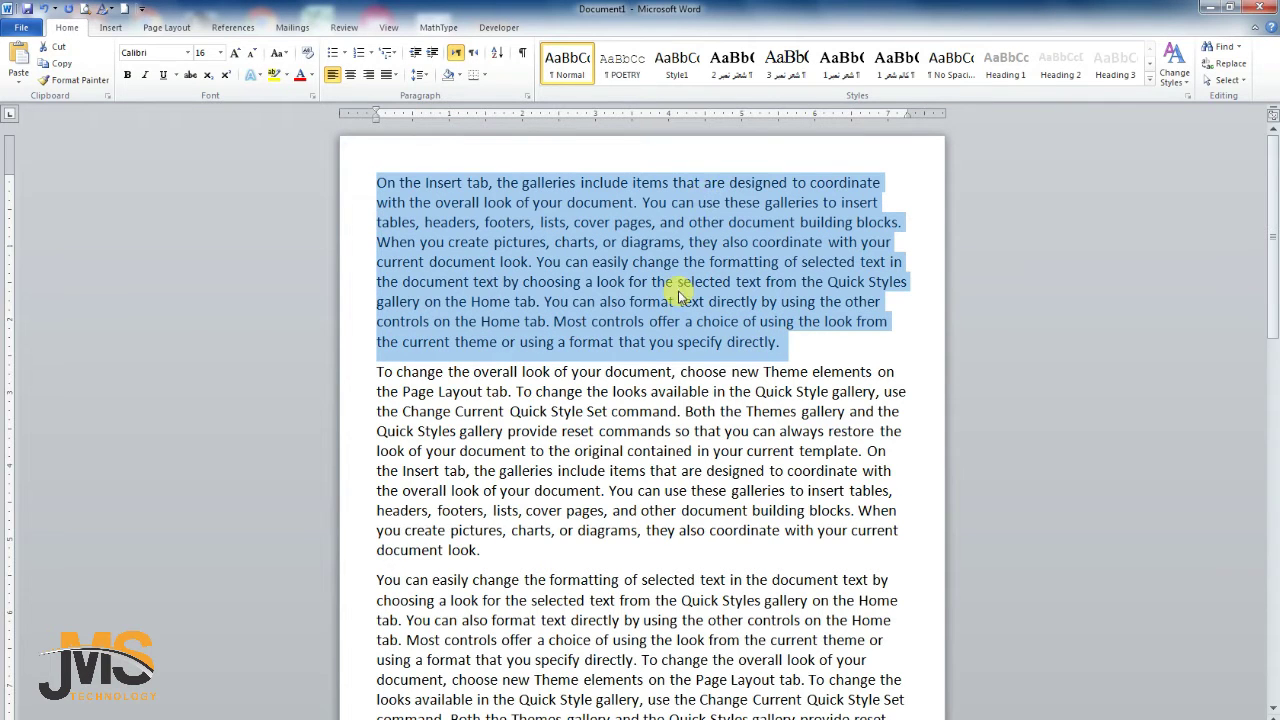
# Reselect the first paragraph and apply the POETRY quick style to it.
pyautogui.click(784, 340)
pyautogui.moveTo(784, 341)
pyautogui.mouseDown()
pyautogui.moveTo(697, 285)
pyautogui.moveTo(374, 168)
pyautogui.mouseUp()
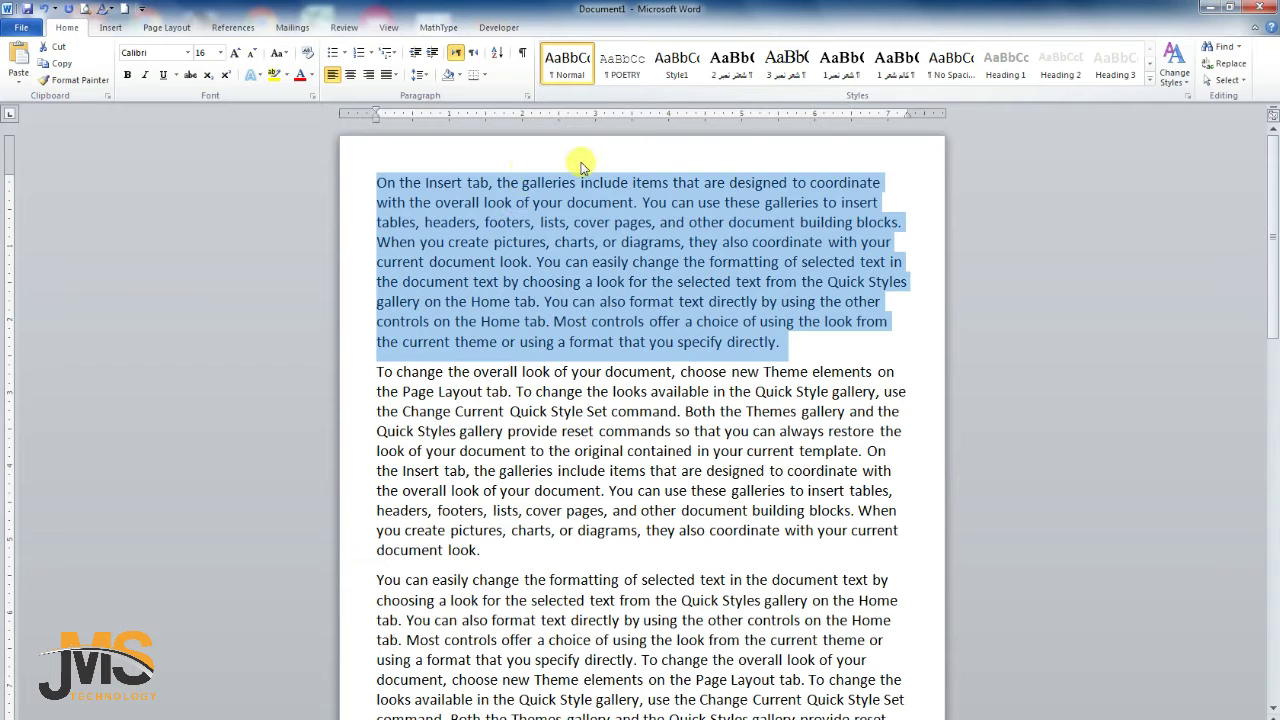
pyautogui.click(624, 66)
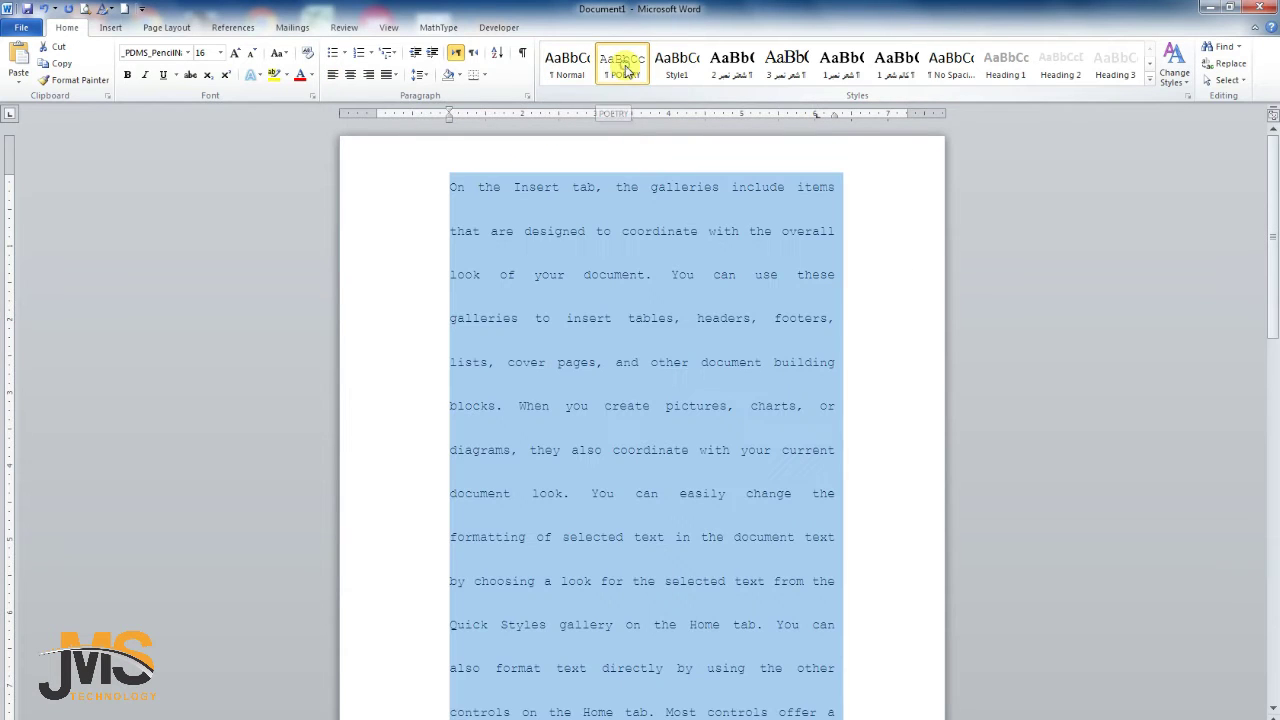
pyautogui.scroll(-3, 609, 329)
pyautogui.scroll(-2, 609, 329)
pyautogui.scroll(5, 609, 329)
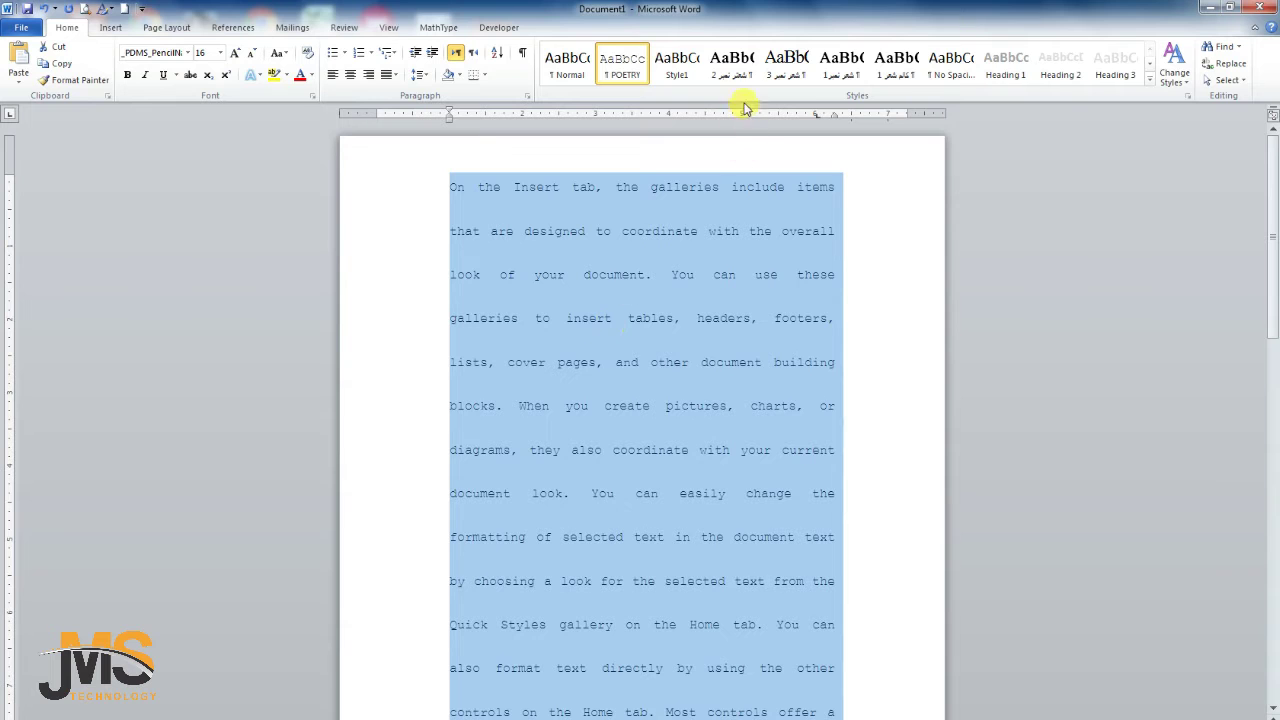
# Try several more quick styles on the paragraph, finishing with No Spacing.
pyautogui.click(729, 68)
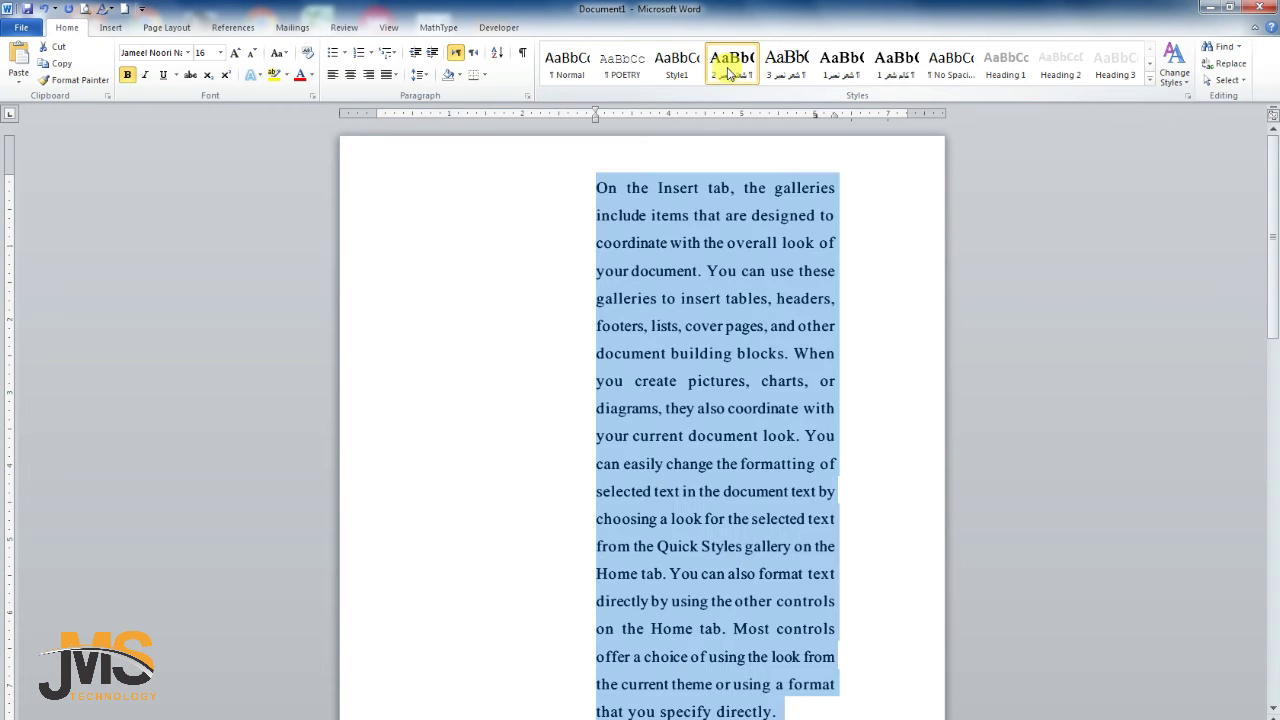
pyautogui.click(786, 66)
pyautogui.click(841, 68)
pyautogui.click(896, 66)
pyautogui.click(957, 68)
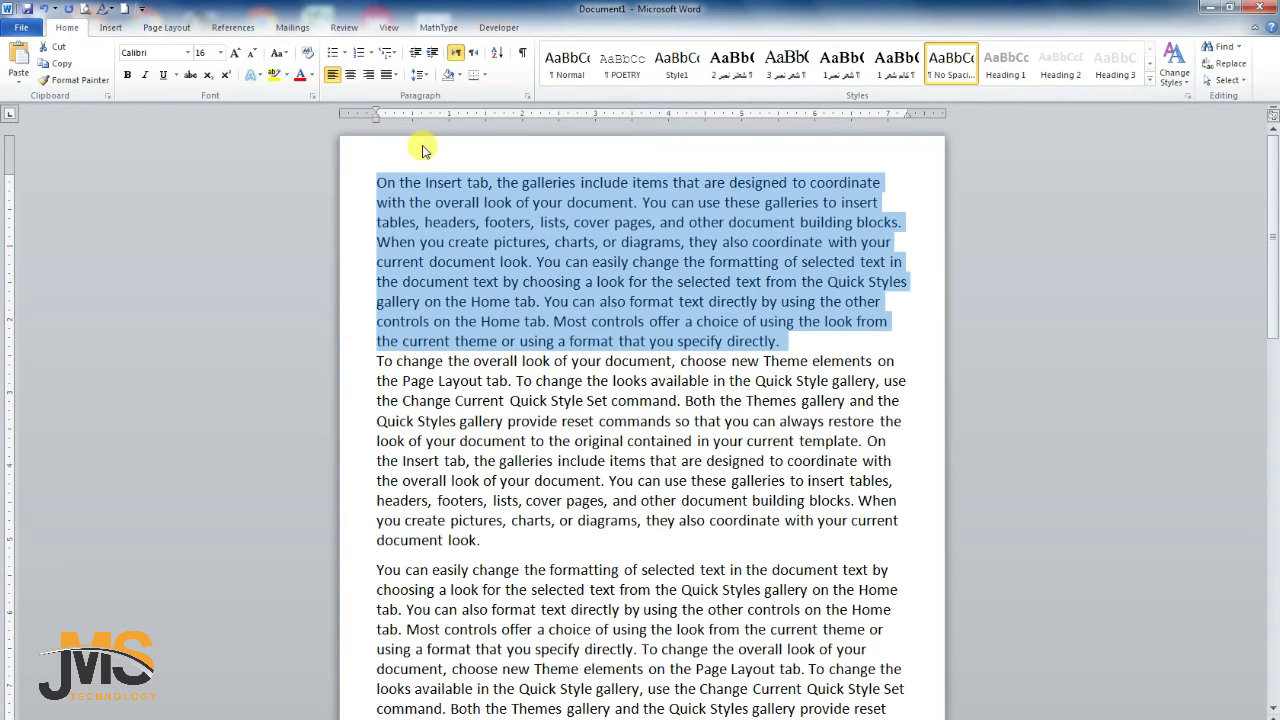
# Apply Heading 1 and then Heading 3 to the first paragraph.
pyautogui.click(772, 344)
pyautogui.click(378, 182)
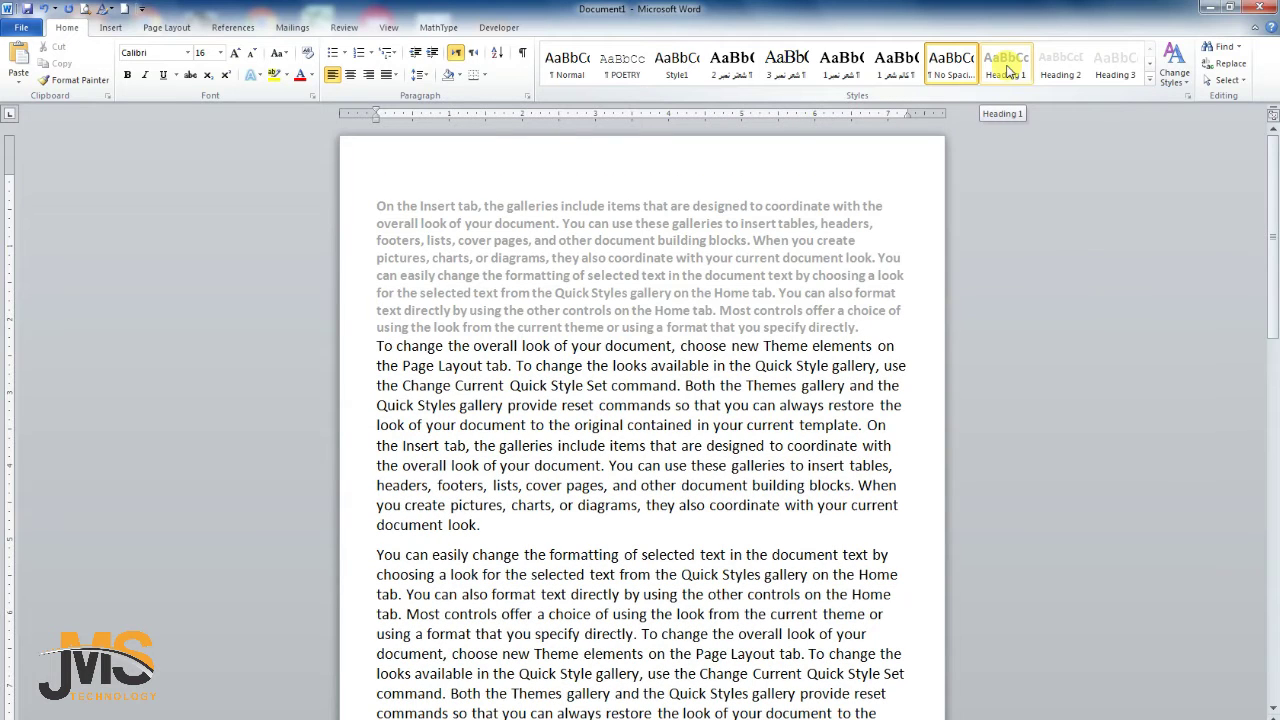
pyautogui.click(1007, 68)
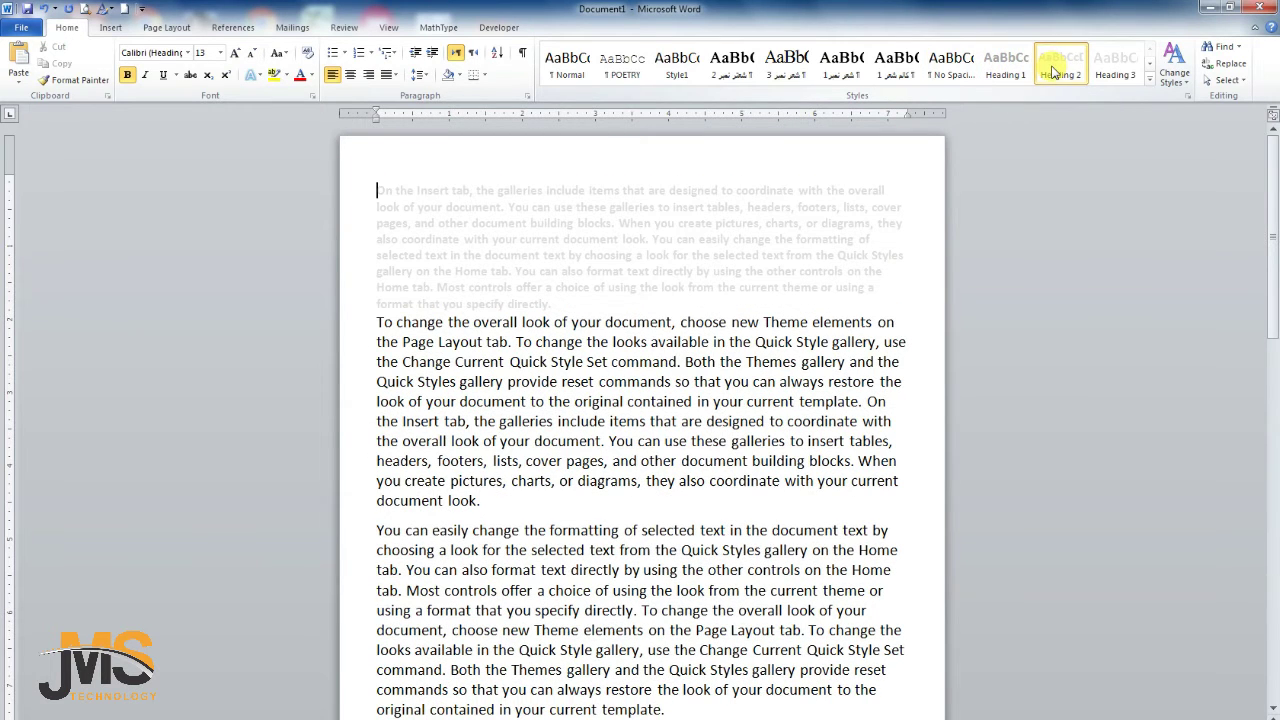
pyautogui.click(1110, 64)
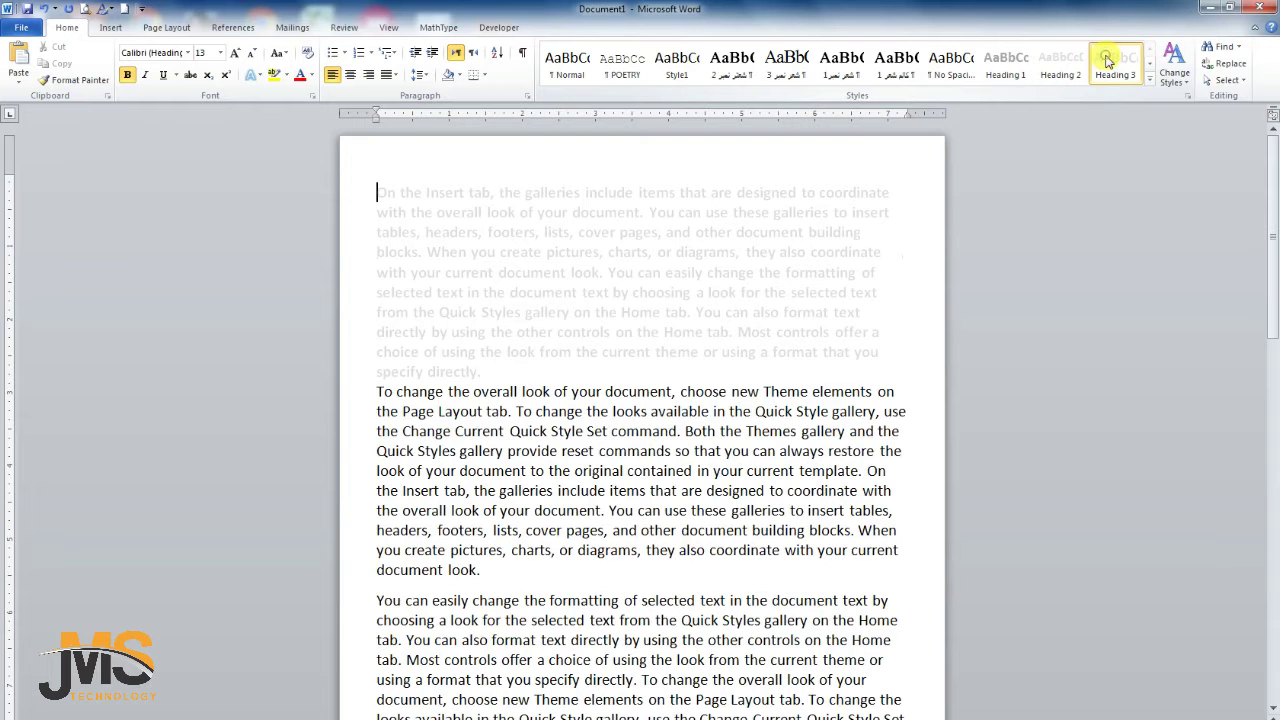
# Try Subtle Emphasis and Heading 4, then return the paragraph to Normal.
pyautogui.click(1150, 80)
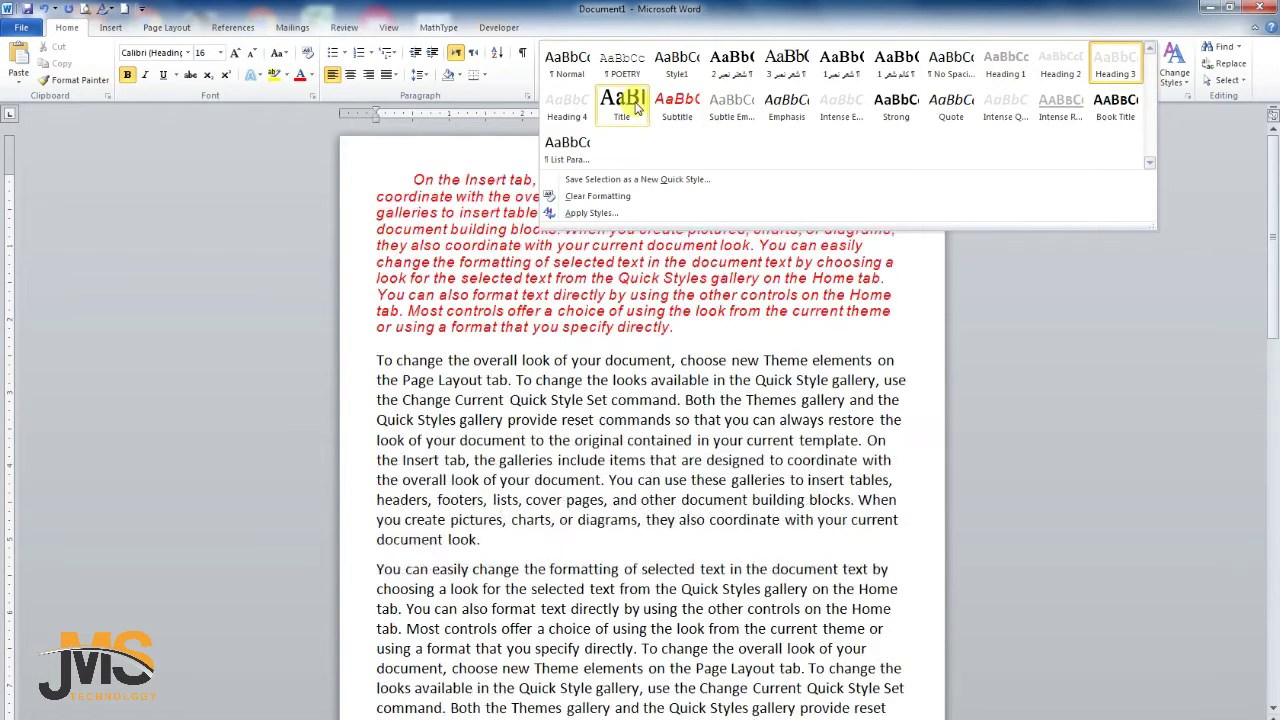
pyautogui.click(725, 106)
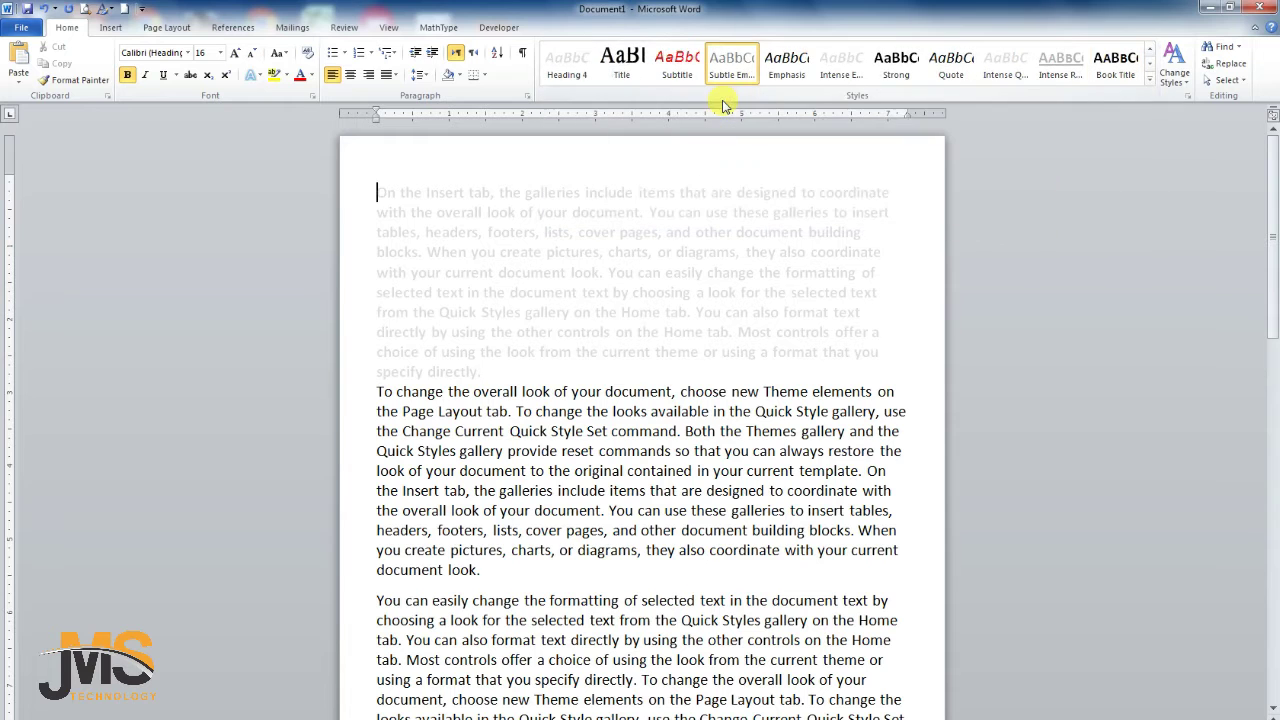
pyautogui.click(551, 62)
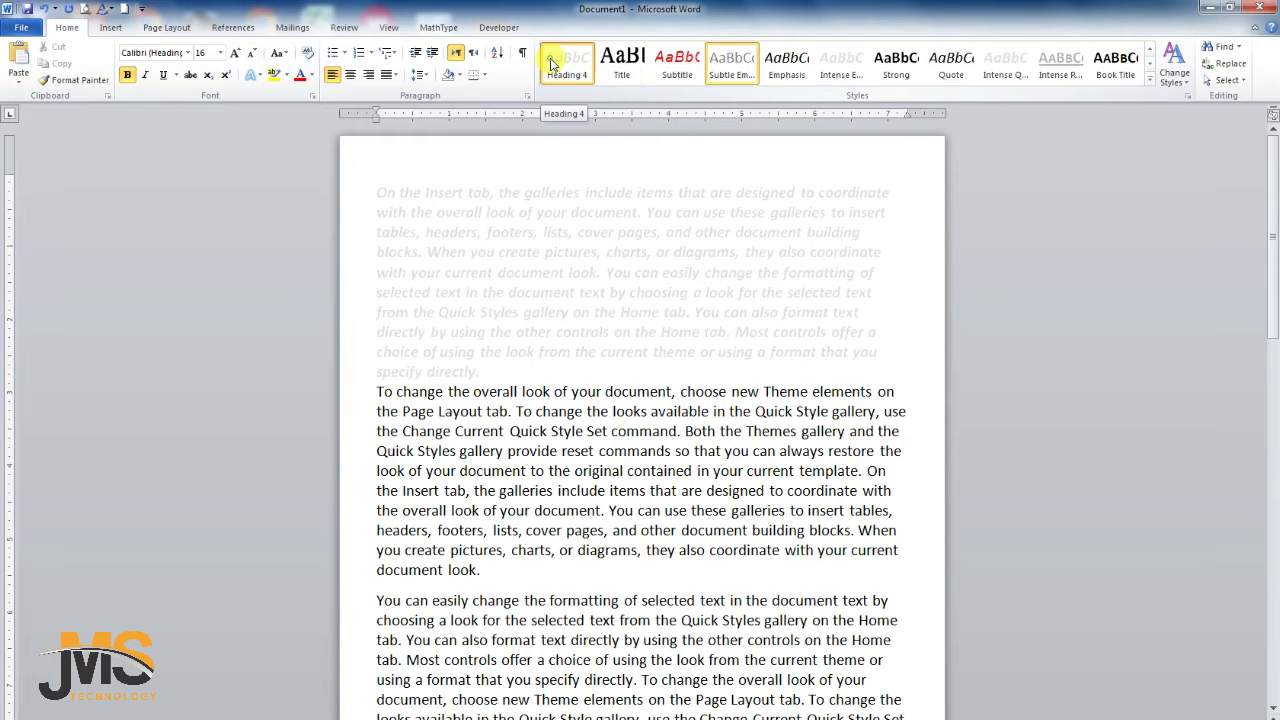
pyautogui.click(1148, 82)
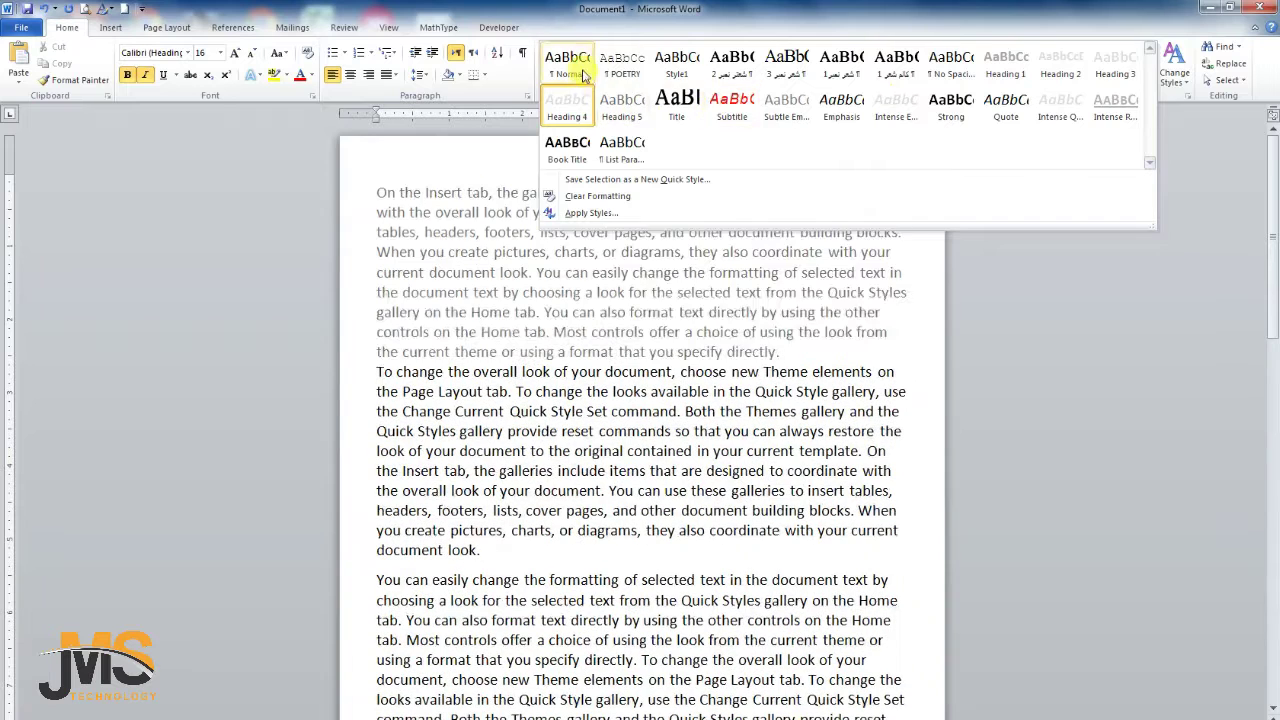
pyautogui.click(567, 62)
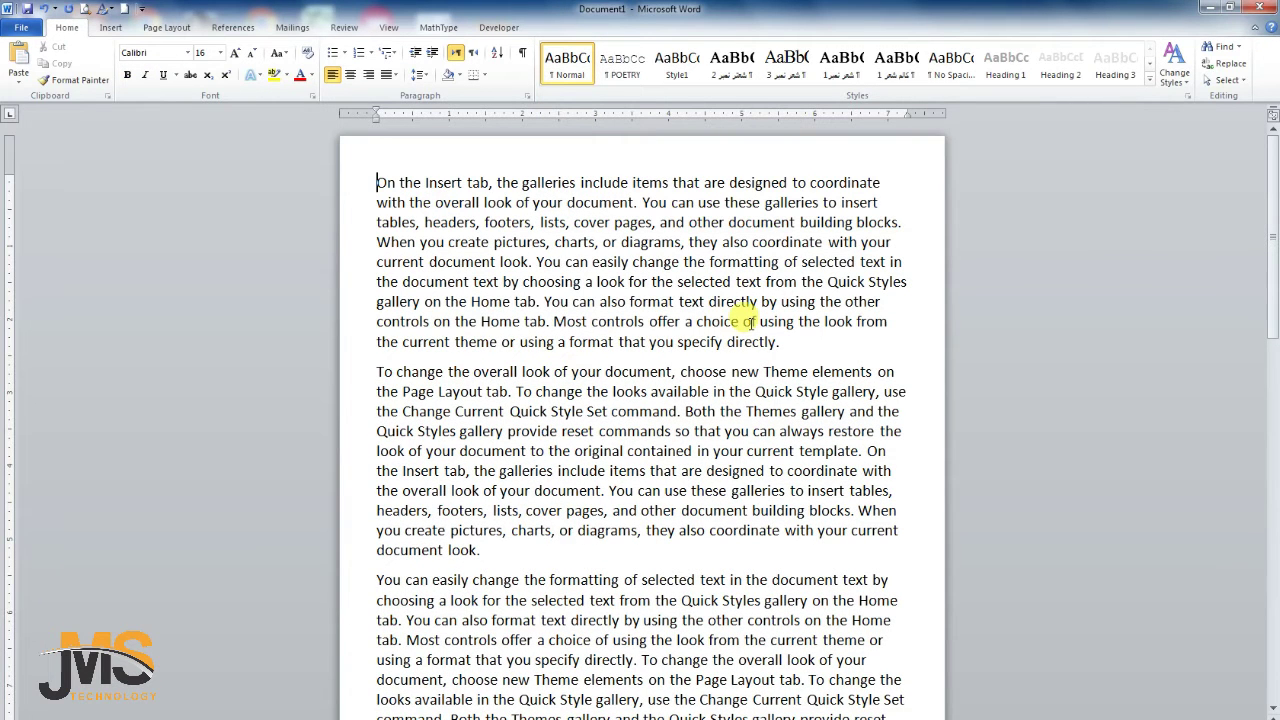
# Open the Apply Styles pane from the Quick Styles gallery's full list.
pyautogui.click(1150, 80)
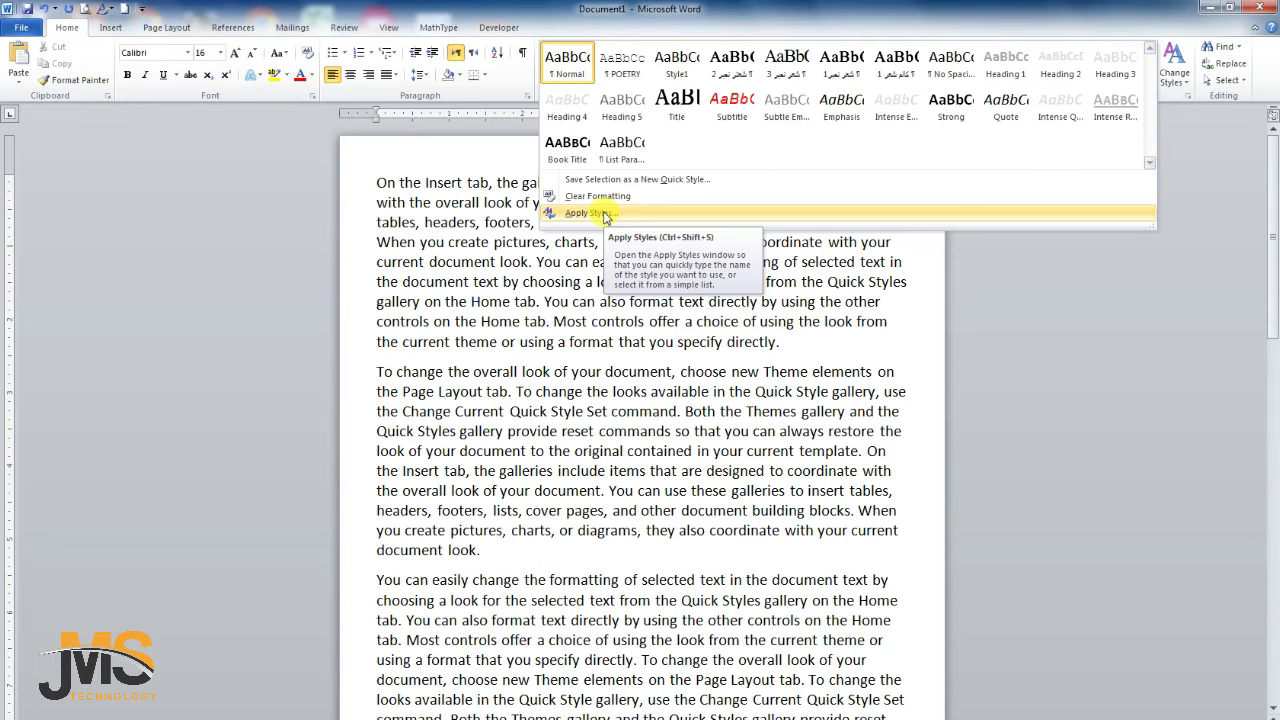
pyautogui.click(604, 217)
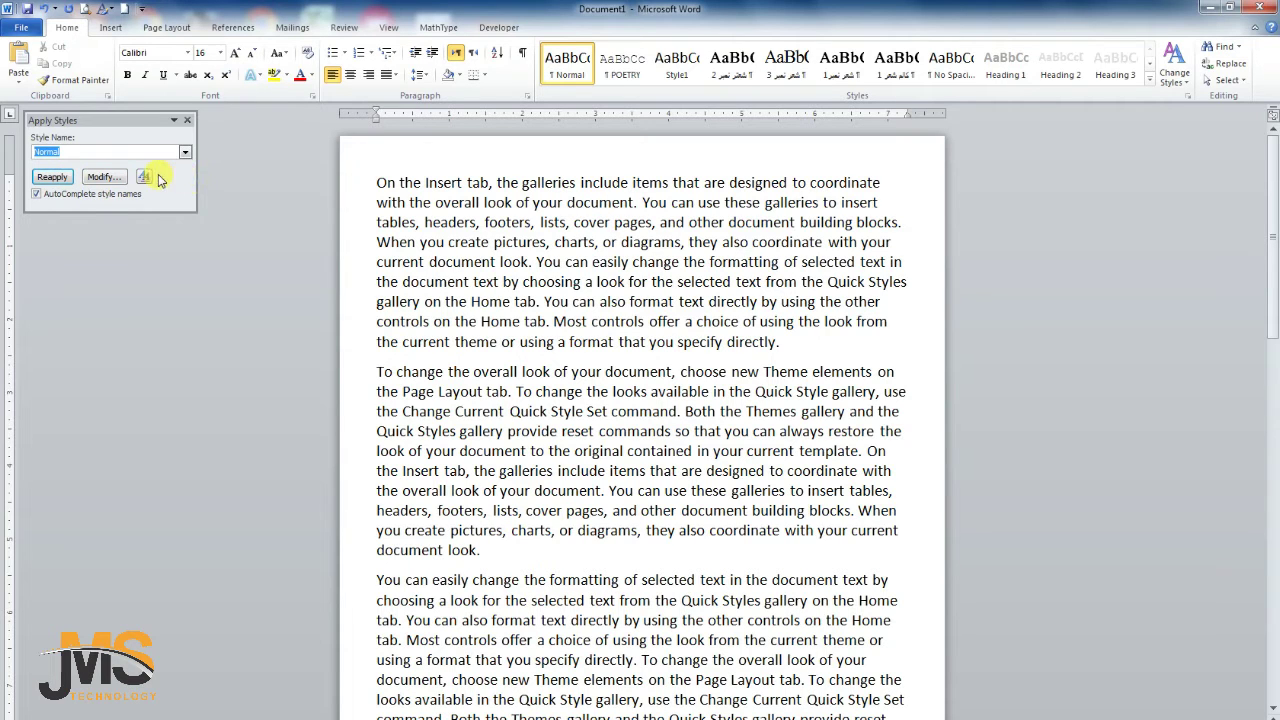
pyautogui.click(104, 177)
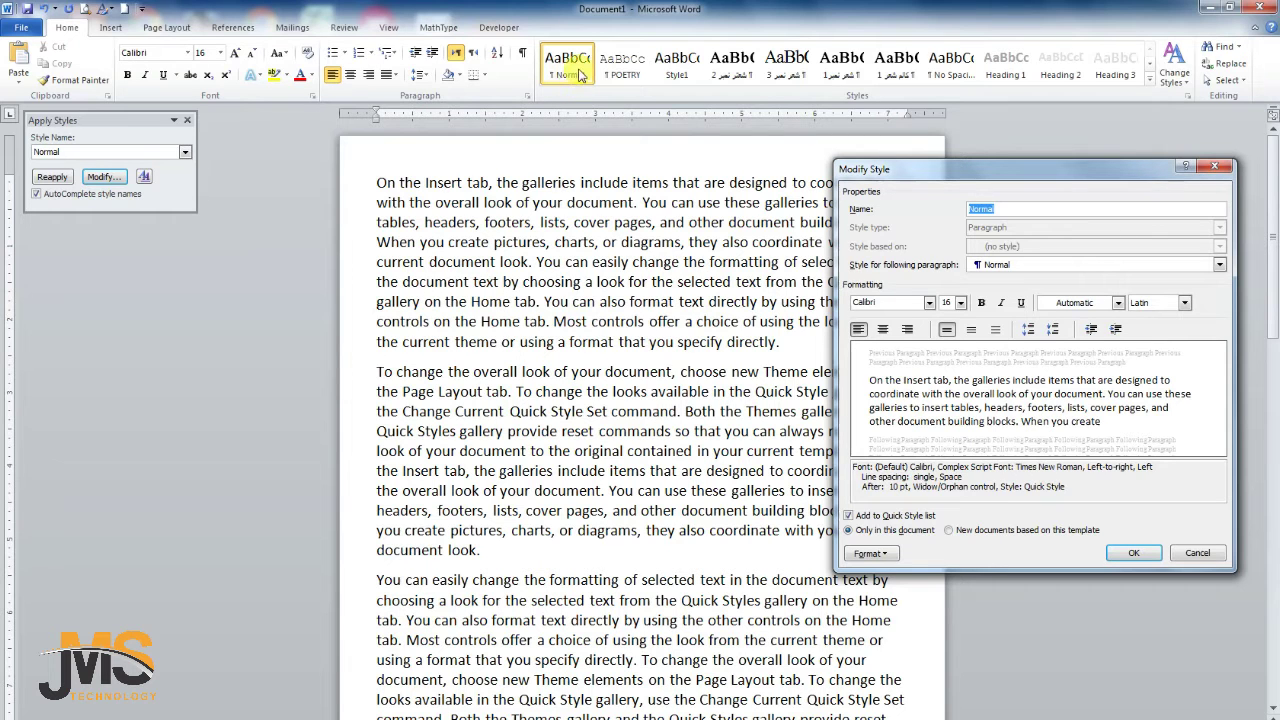
pyautogui.click(1220, 167)
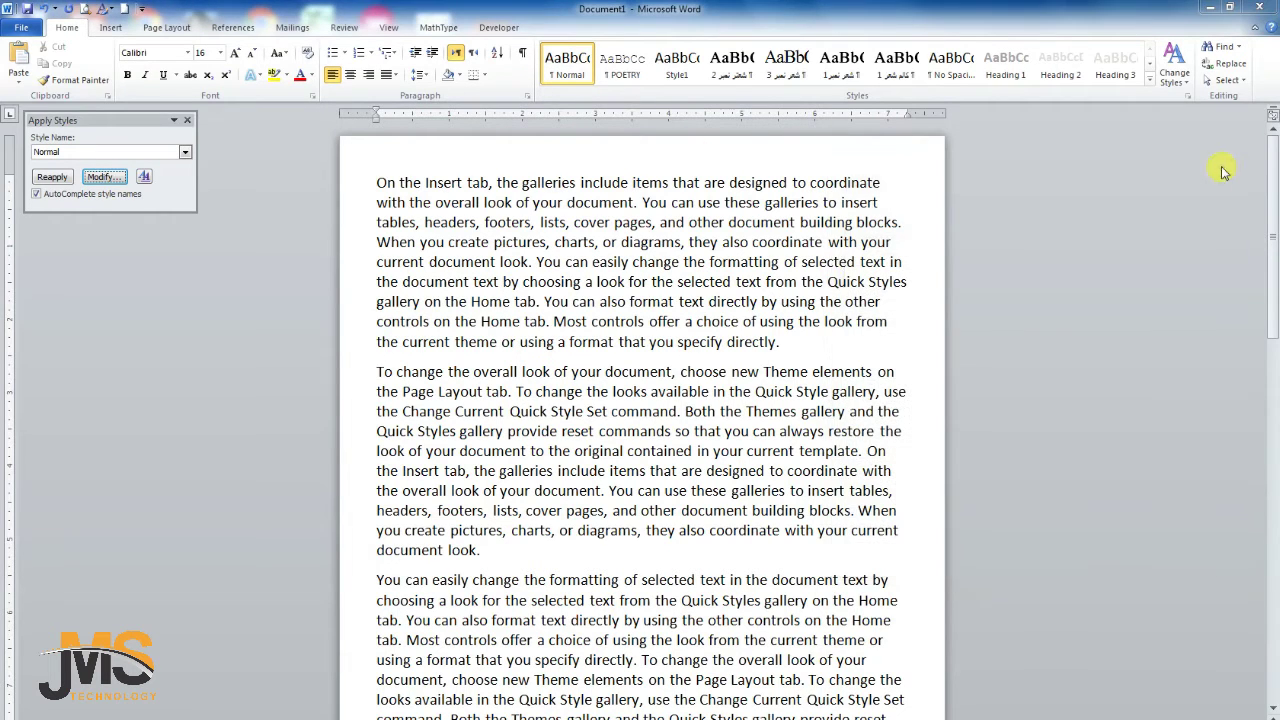
# Open the full Styles list and start creating a new style from formatting.
pyautogui.click(144, 177)
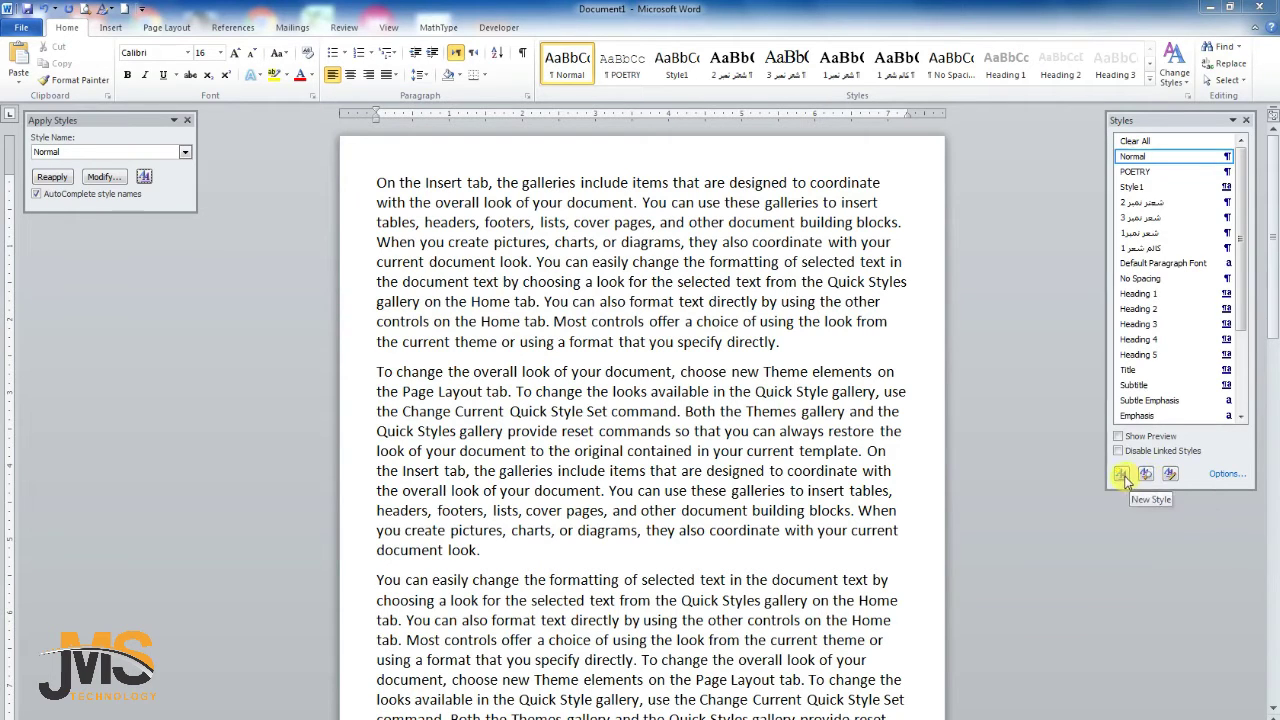
pyautogui.click(1121, 475)
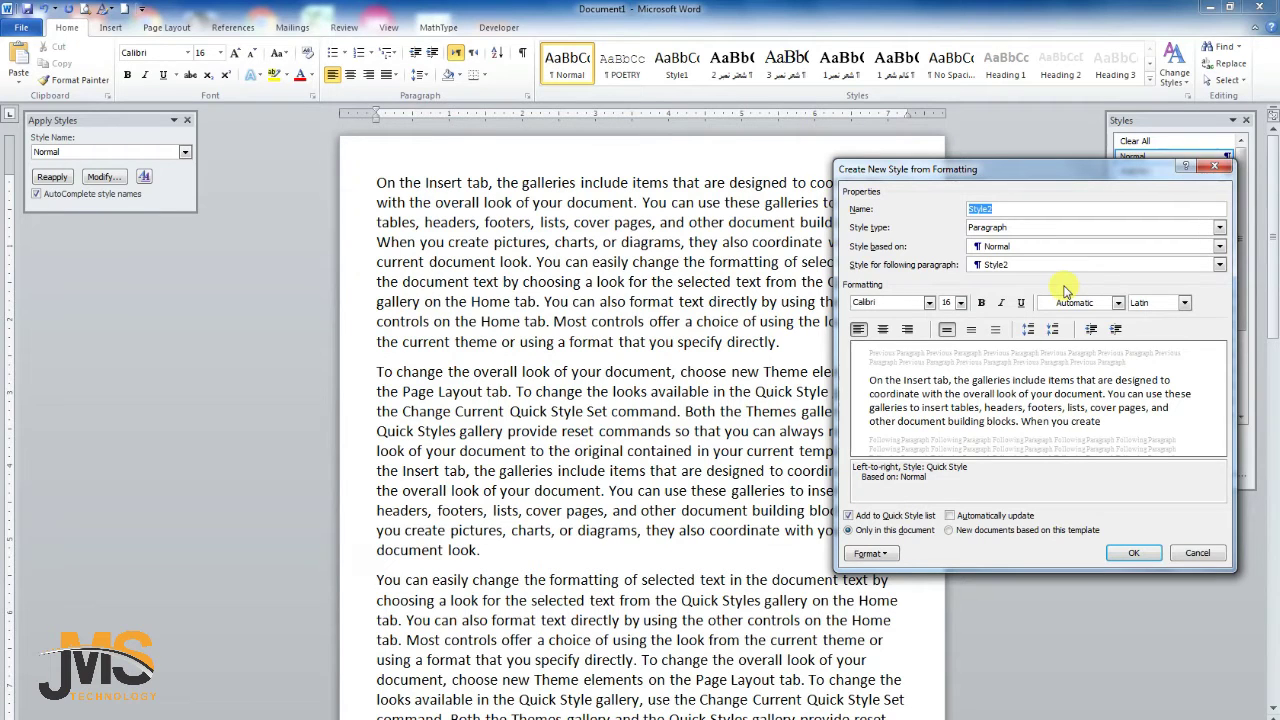
# Name the new style 'Heading' and give it Impact font at 24 pt.
pyautogui.write('Heading')
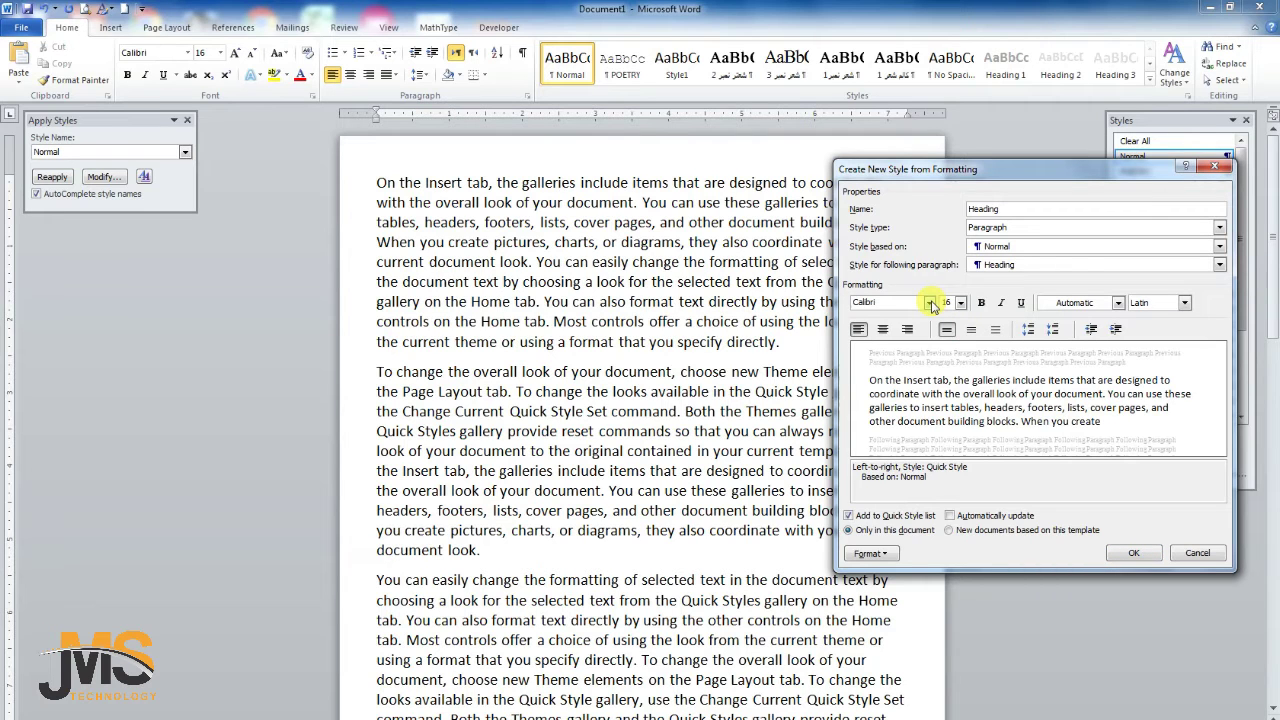
pyautogui.click(930, 303)
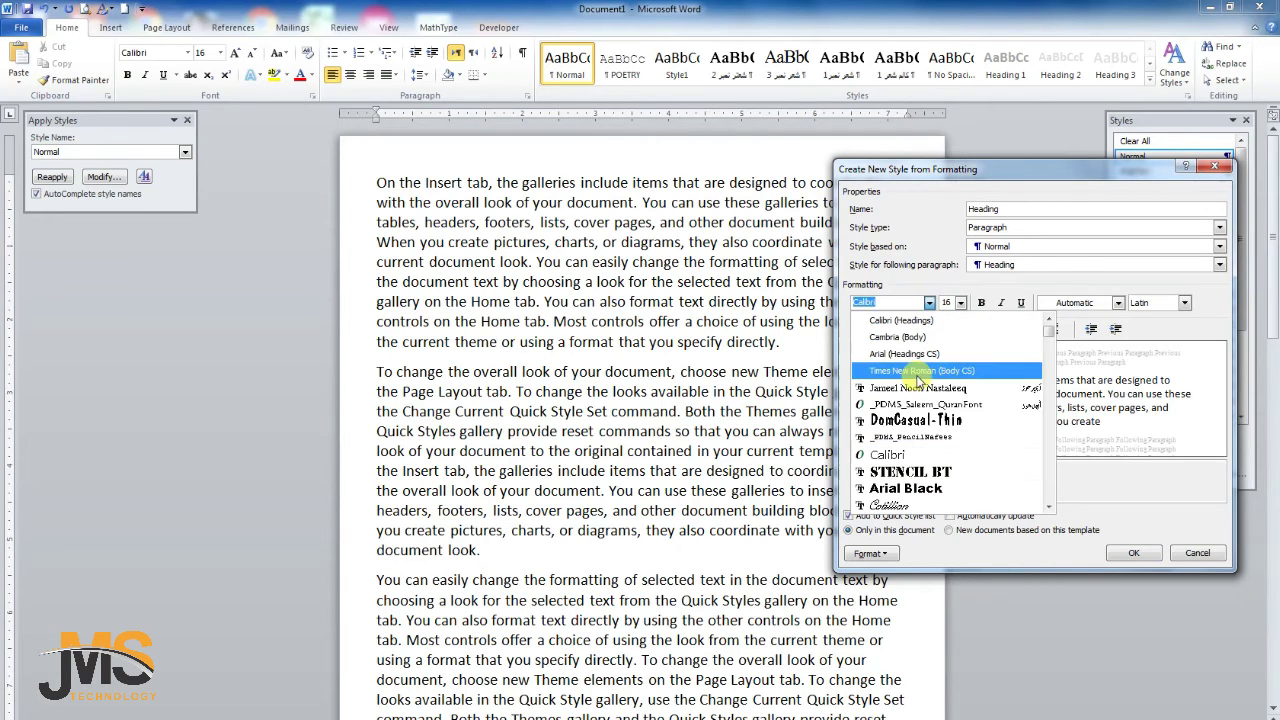
pyautogui.write('ia')
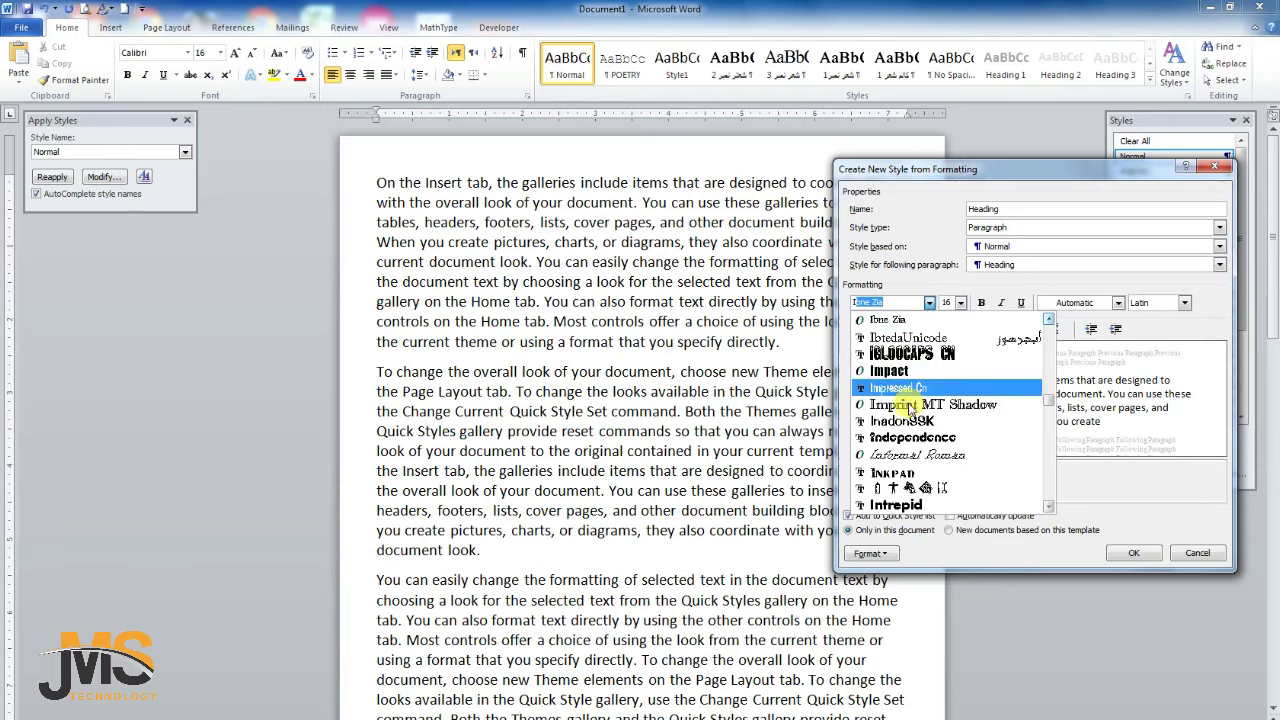
pyautogui.click(887, 375)
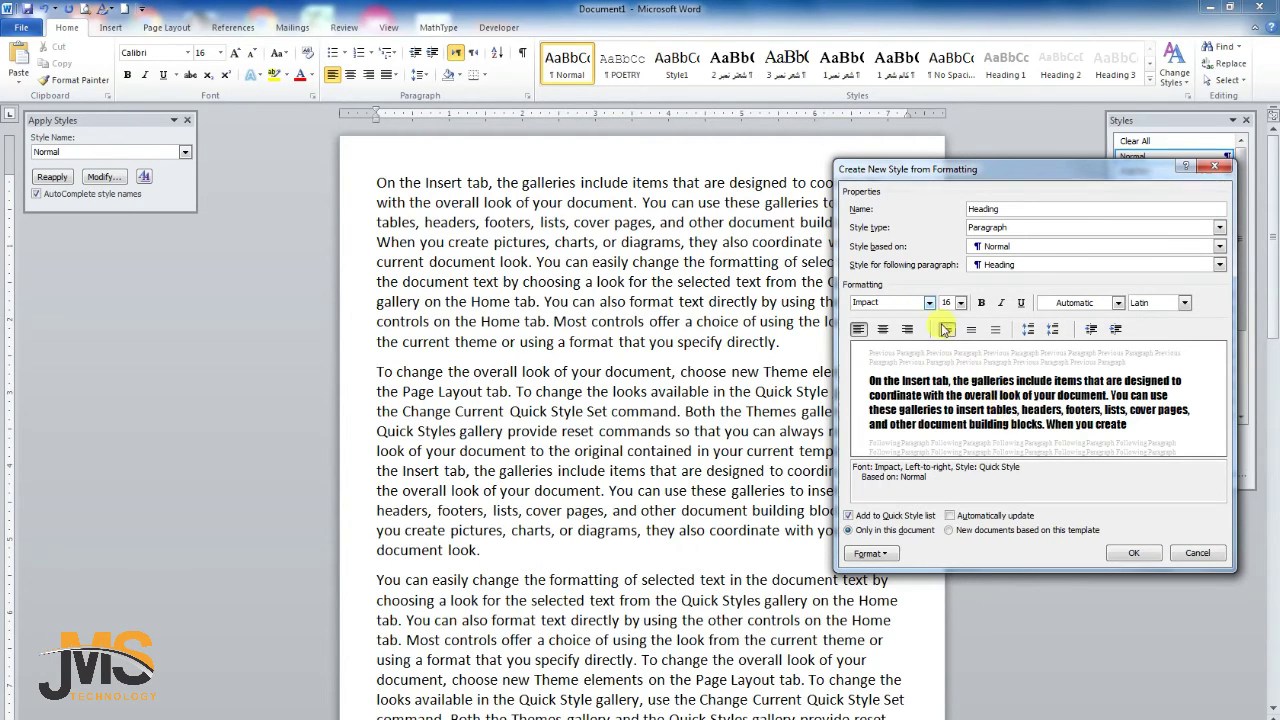
pyautogui.click(961, 304)
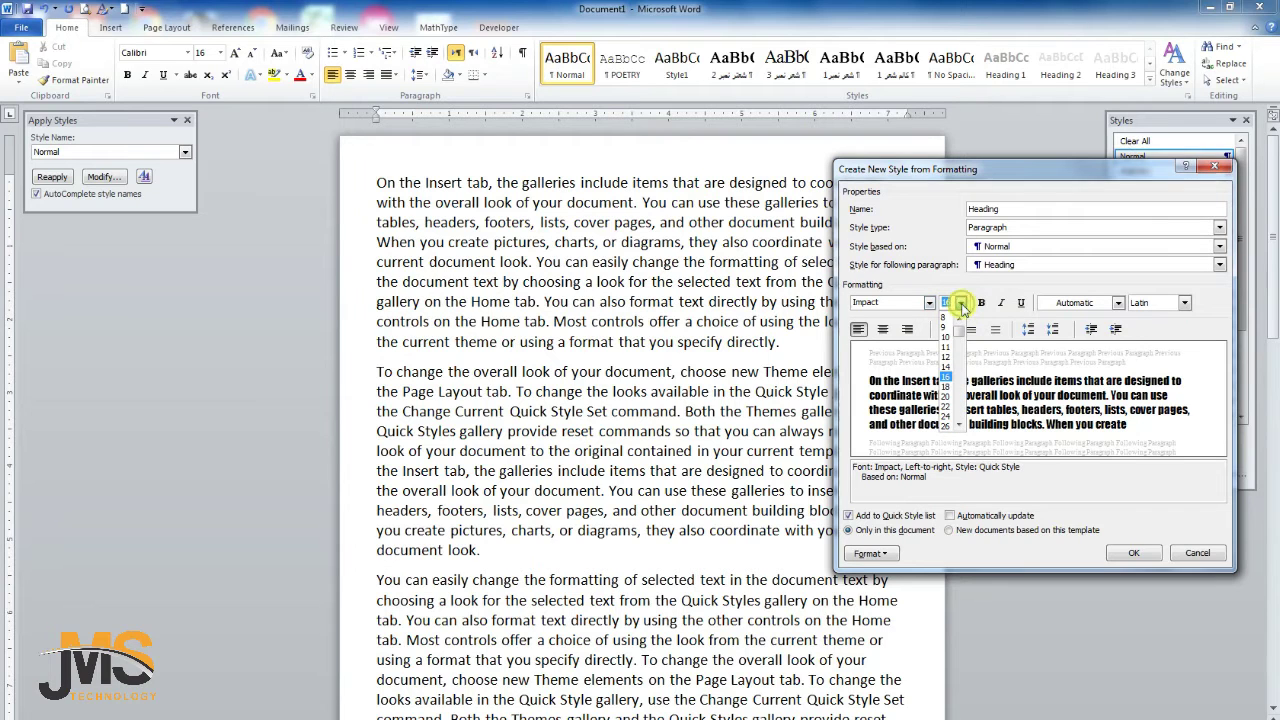
pyautogui.click(946, 397)
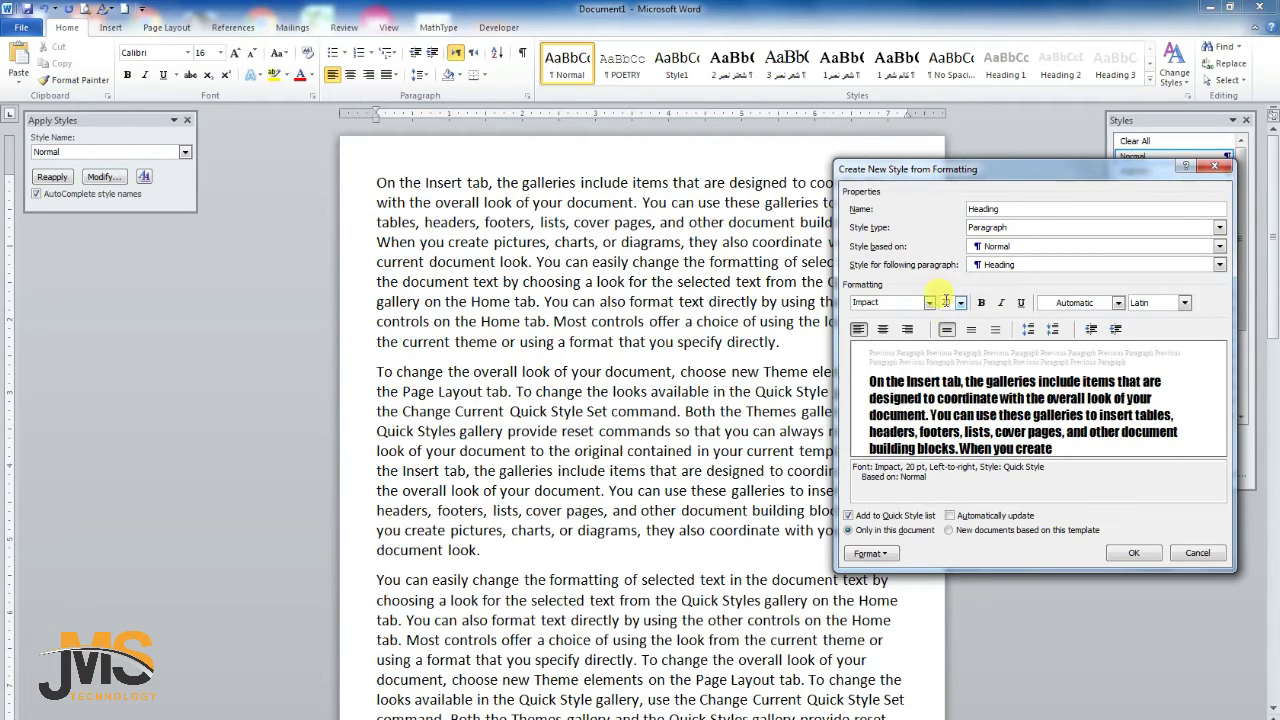
pyautogui.click(960, 302)
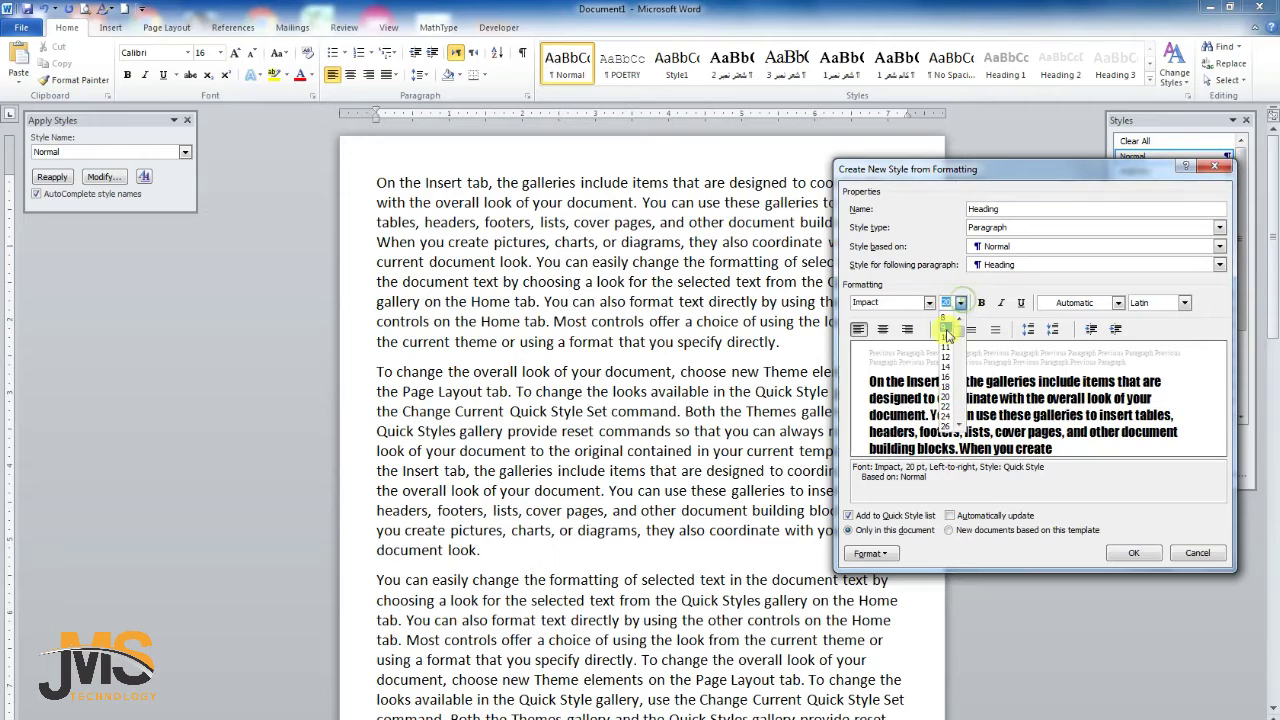
pyautogui.click(944, 416)
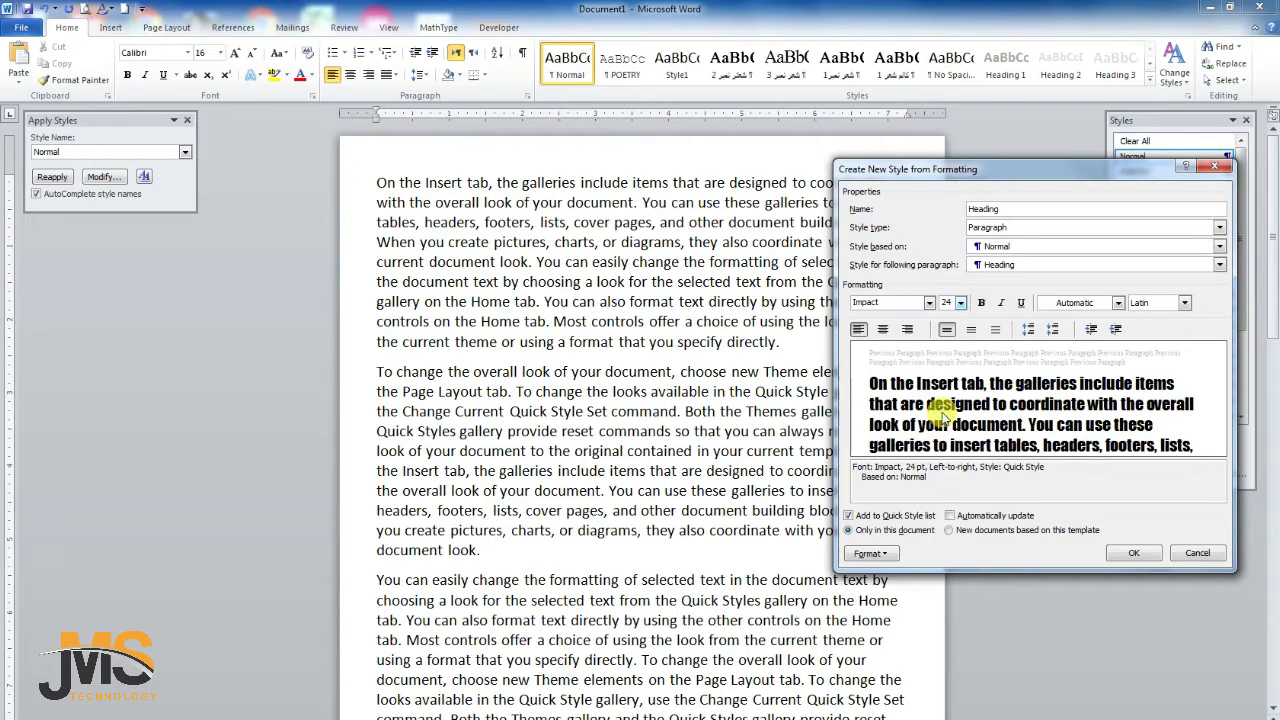
# Make the style red, automatically updating, and available to new documents based on the template.
pyautogui.click(1119, 303)
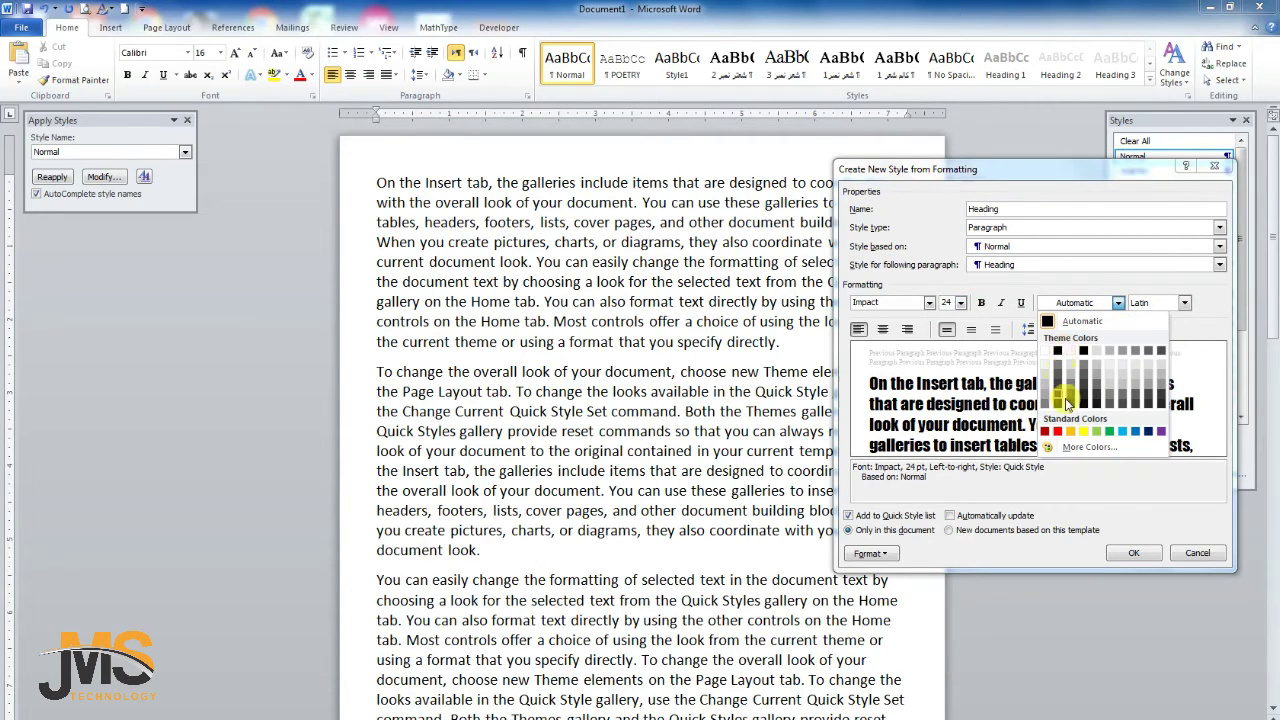
pyautogui.click(1057, 432)
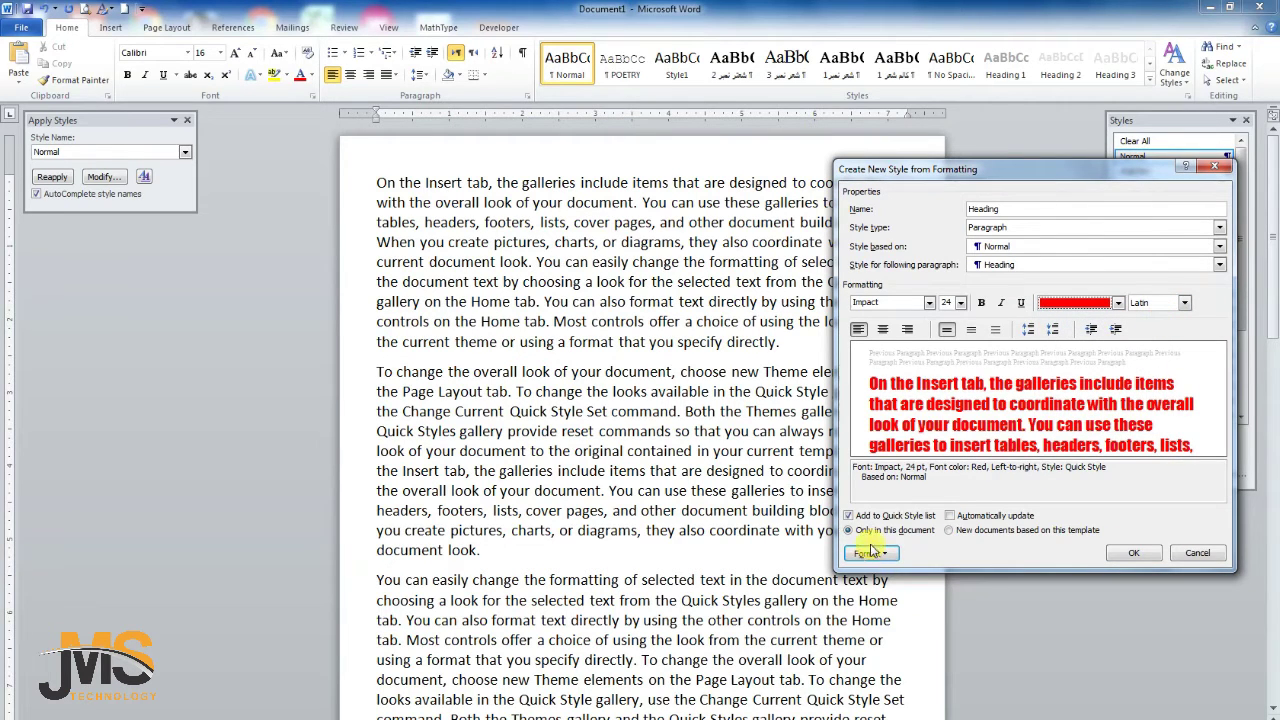
pyautogui.click(949, 516)
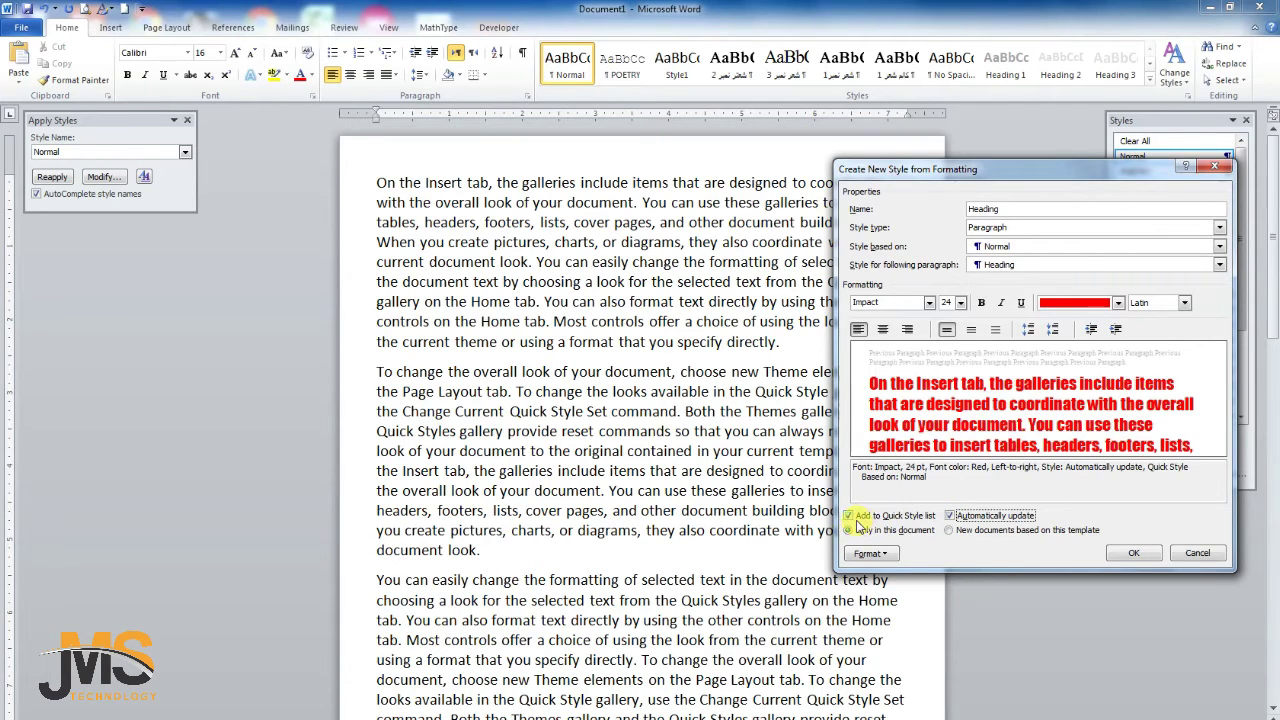
pyautogui.click(949, 530)
pyautogui.click(884, 554)
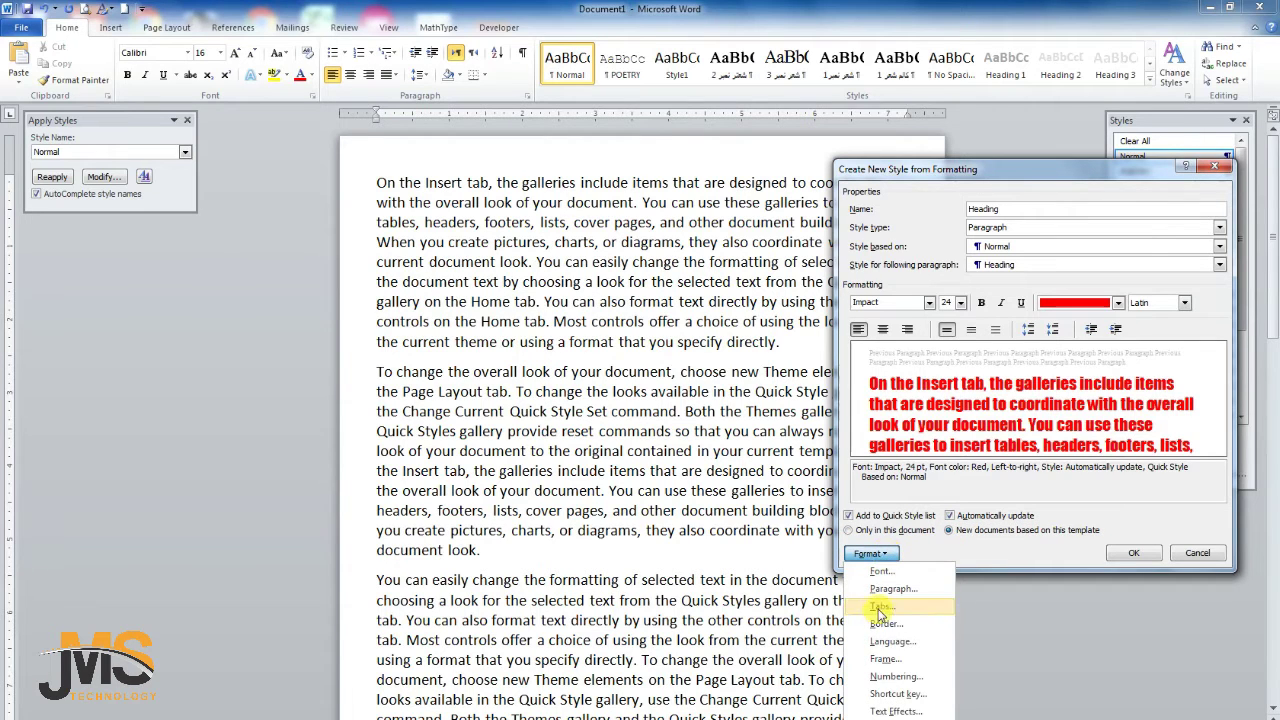
# Set the Heading style's paragraph alignment to Centered.
pyautogui.click(889, 591)
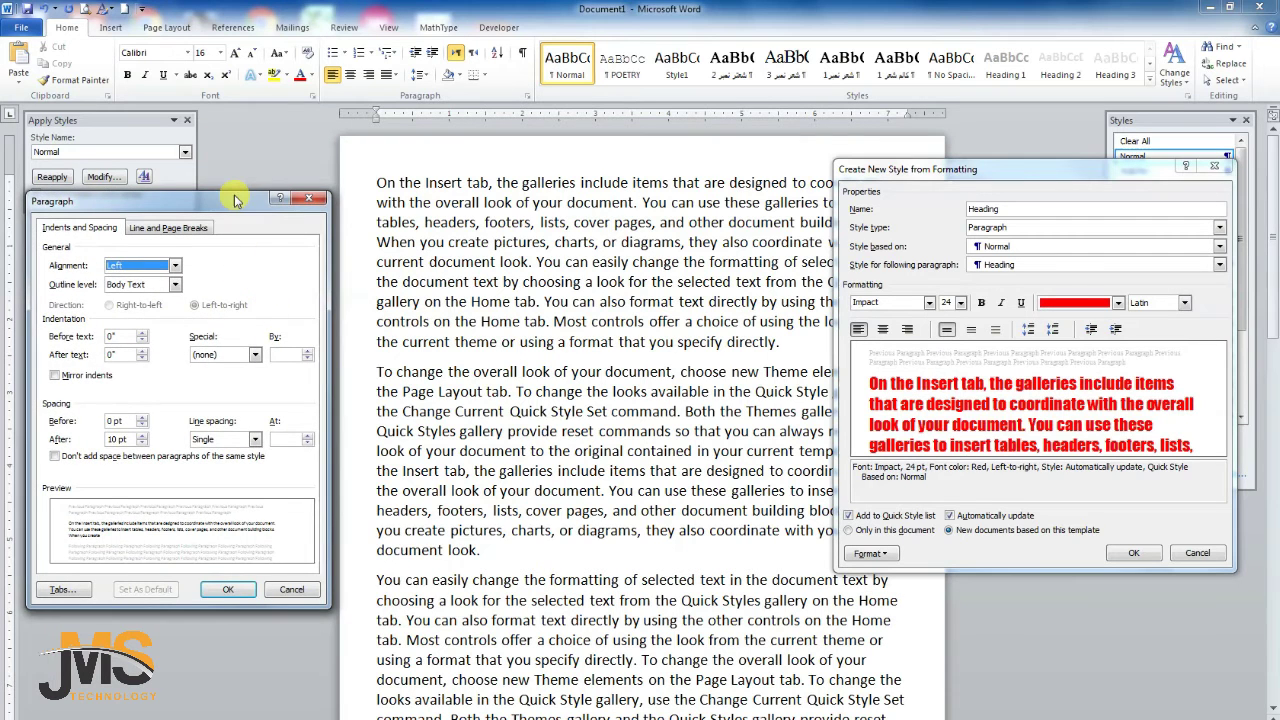
pyautogui.moveTo(240, 199); pyautogui.dragTo(524, 134)
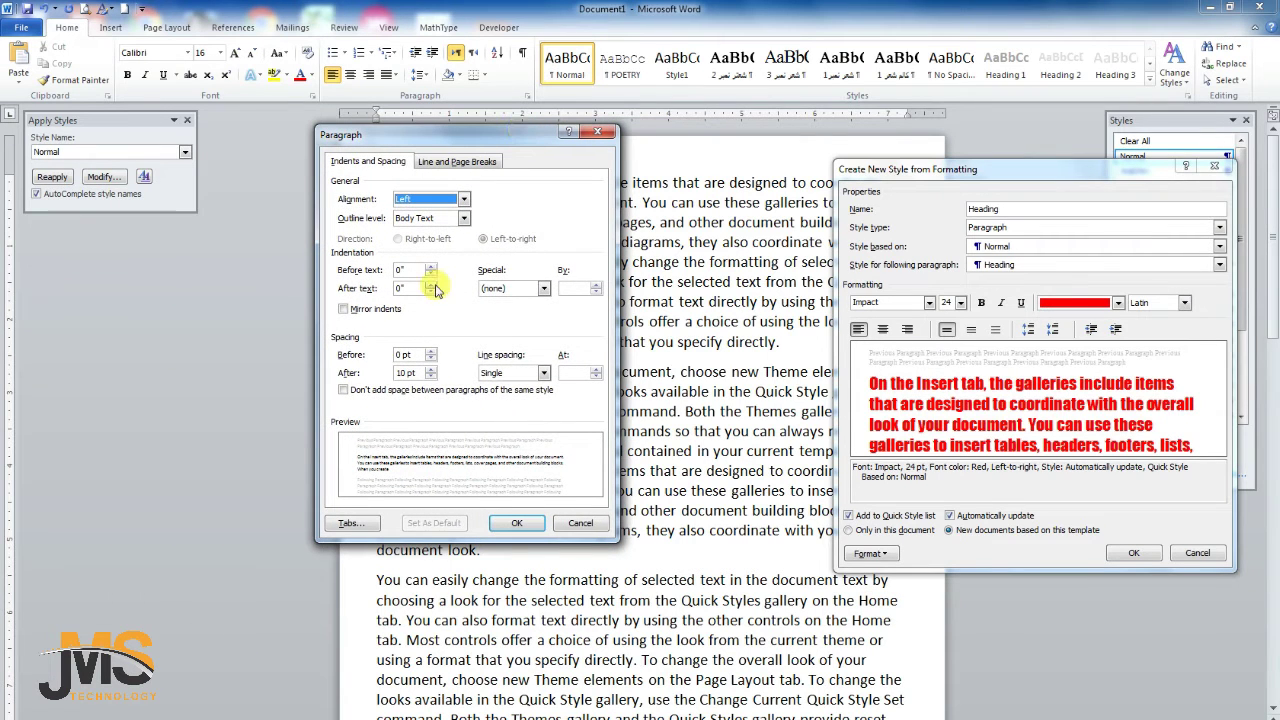
pyautogui.click(545, 289)
pyautogui.click(545, 289)
pyautogui.click(544, 289)
pyautogui.click(542, 290)
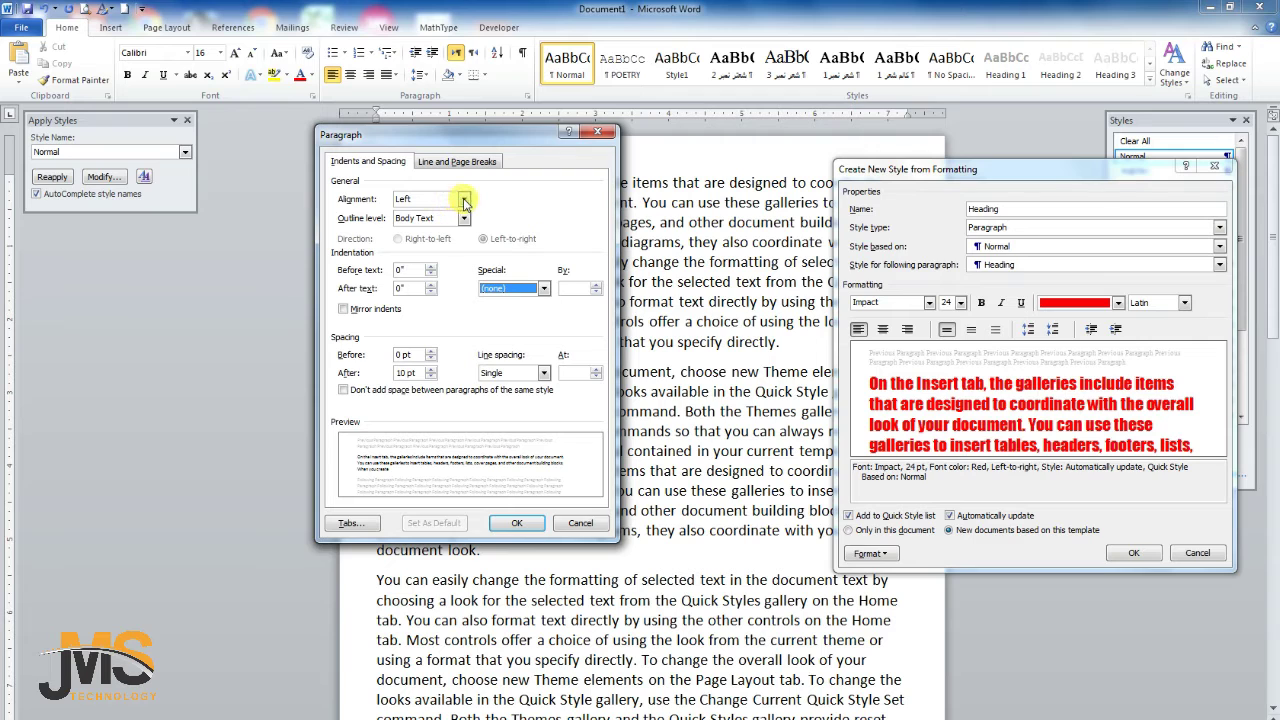
pyautogui.click(464, 201)
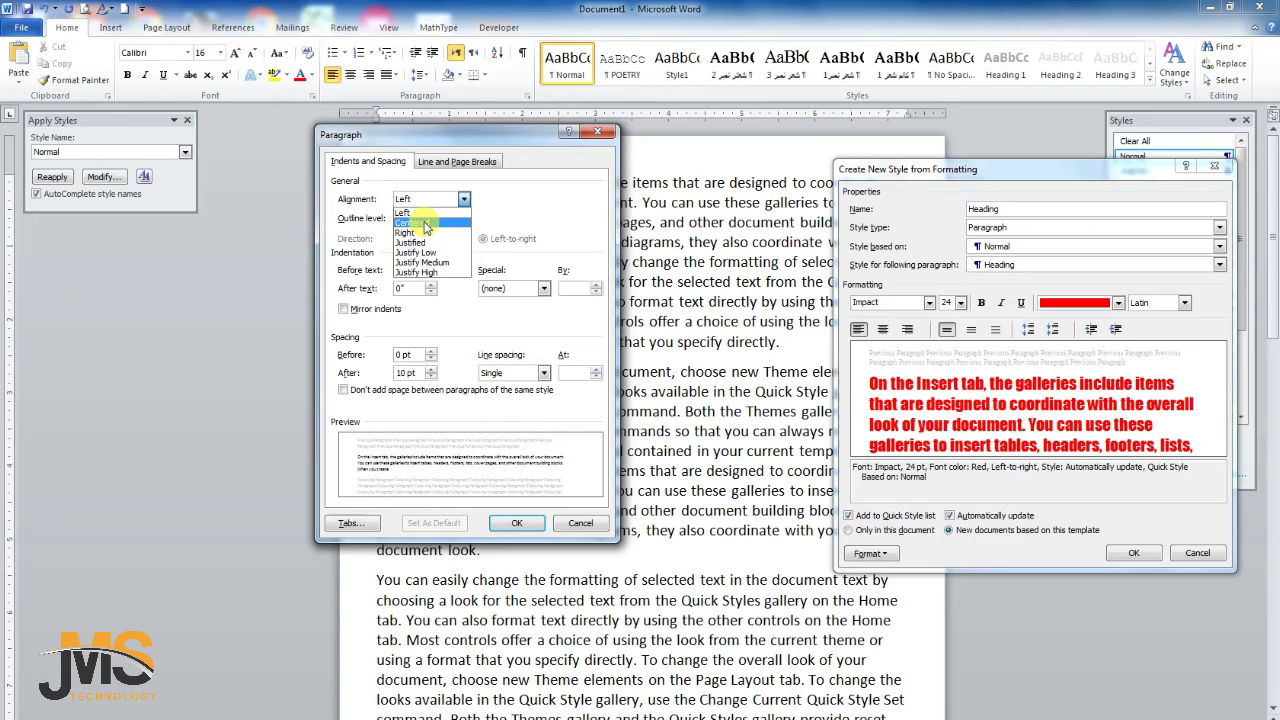
pyautogui.click(424, 223)
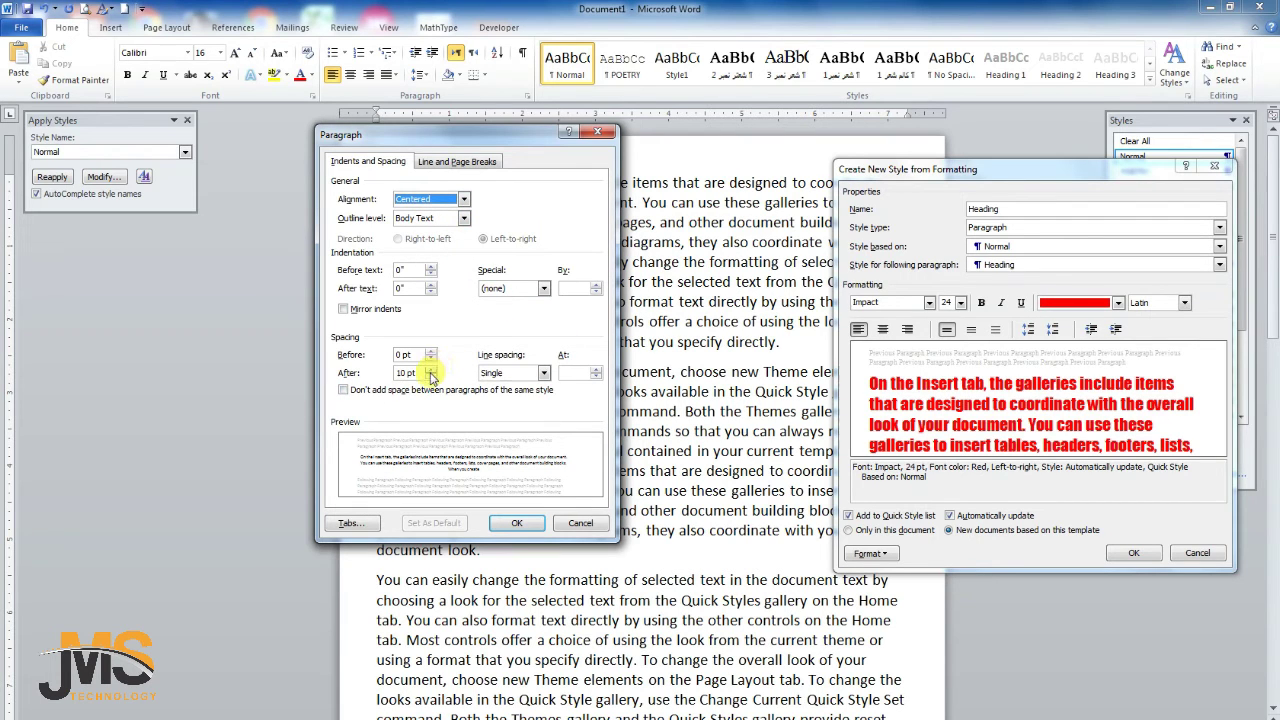
# Set the style's line spacing to Multiple at 1 and confirm the paragraph settings.
pyautogui.moveTo(419, 372); pyautogui.dragTo(376, 372)
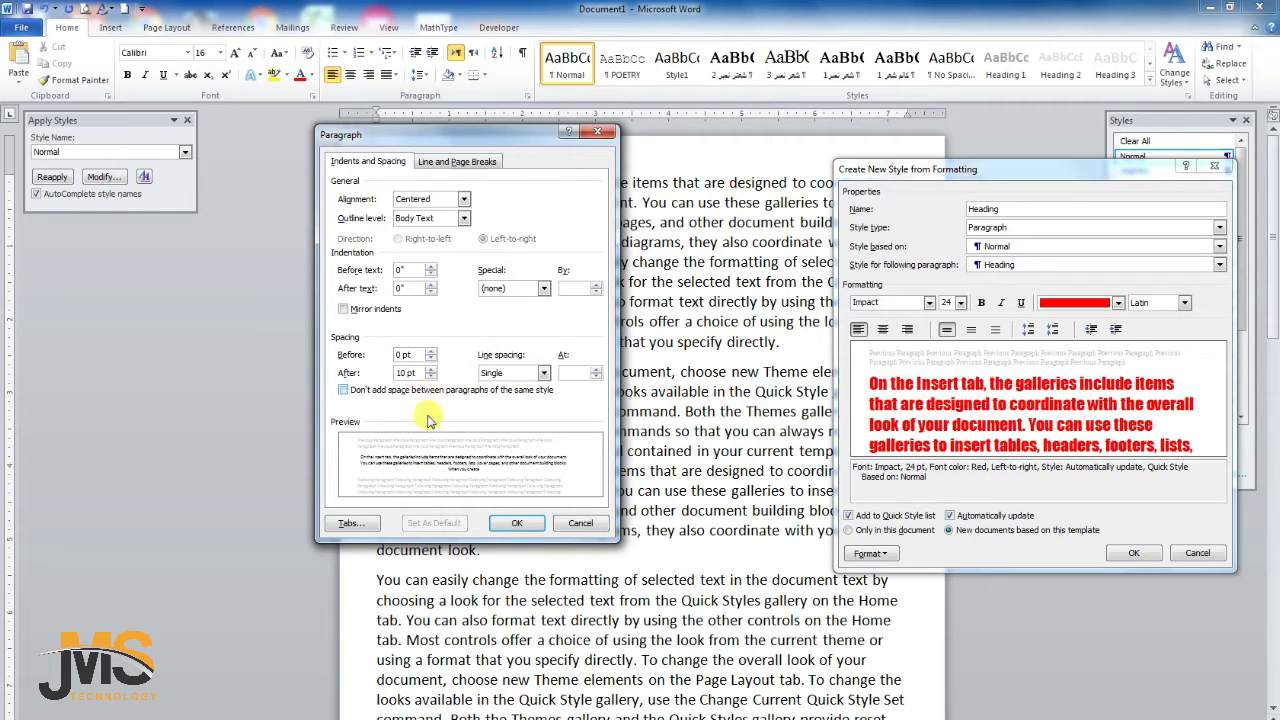
pyautogui.click(522, 526)
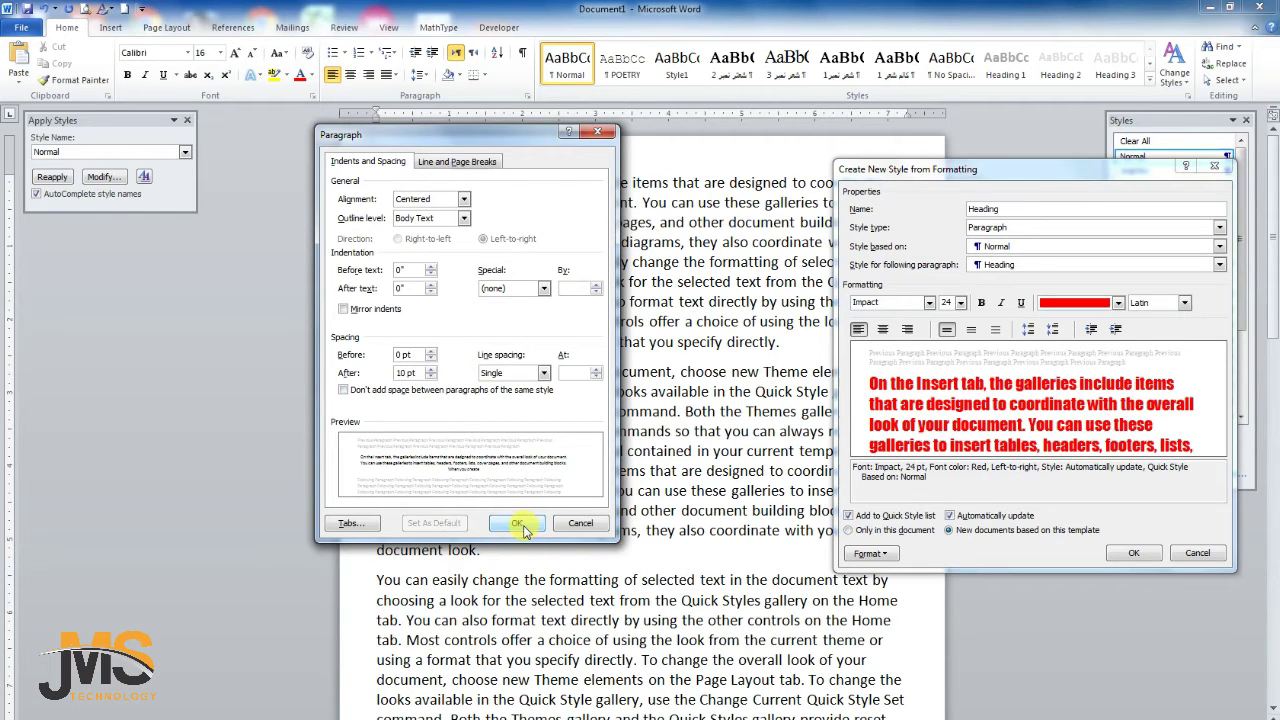
pyautogui.click(544, 374)
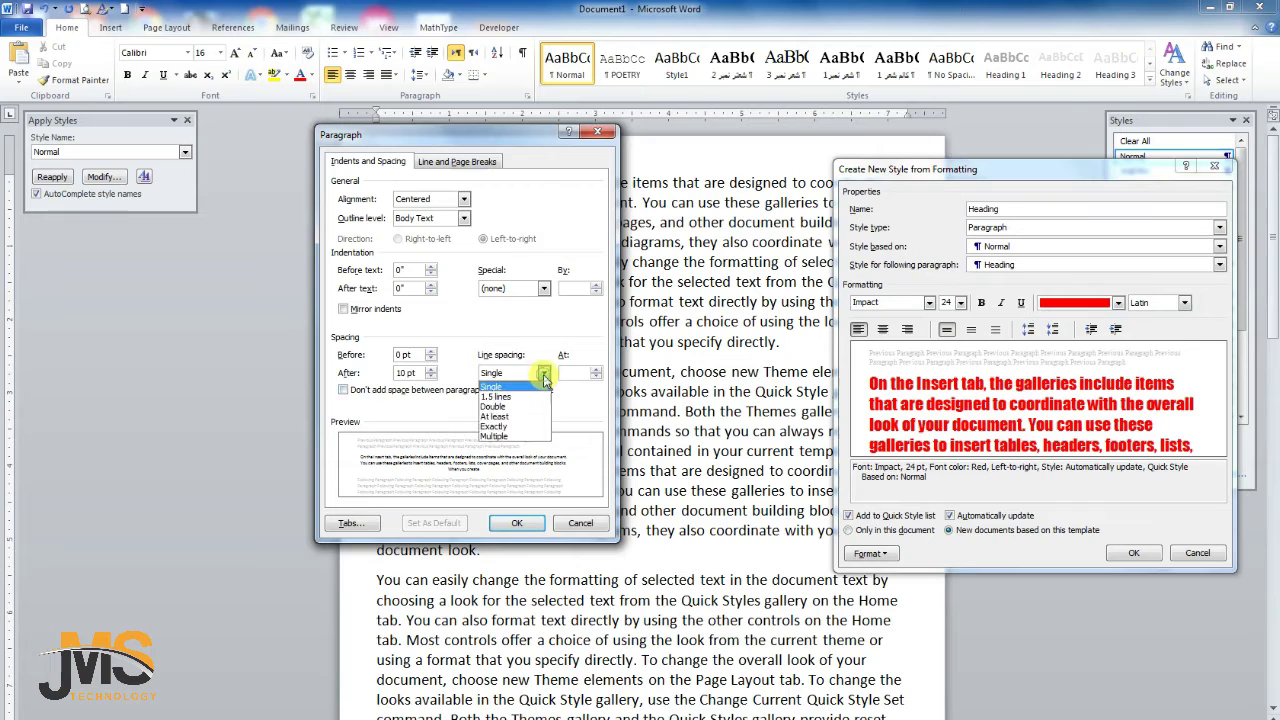
pyautogui.click(494, 436)
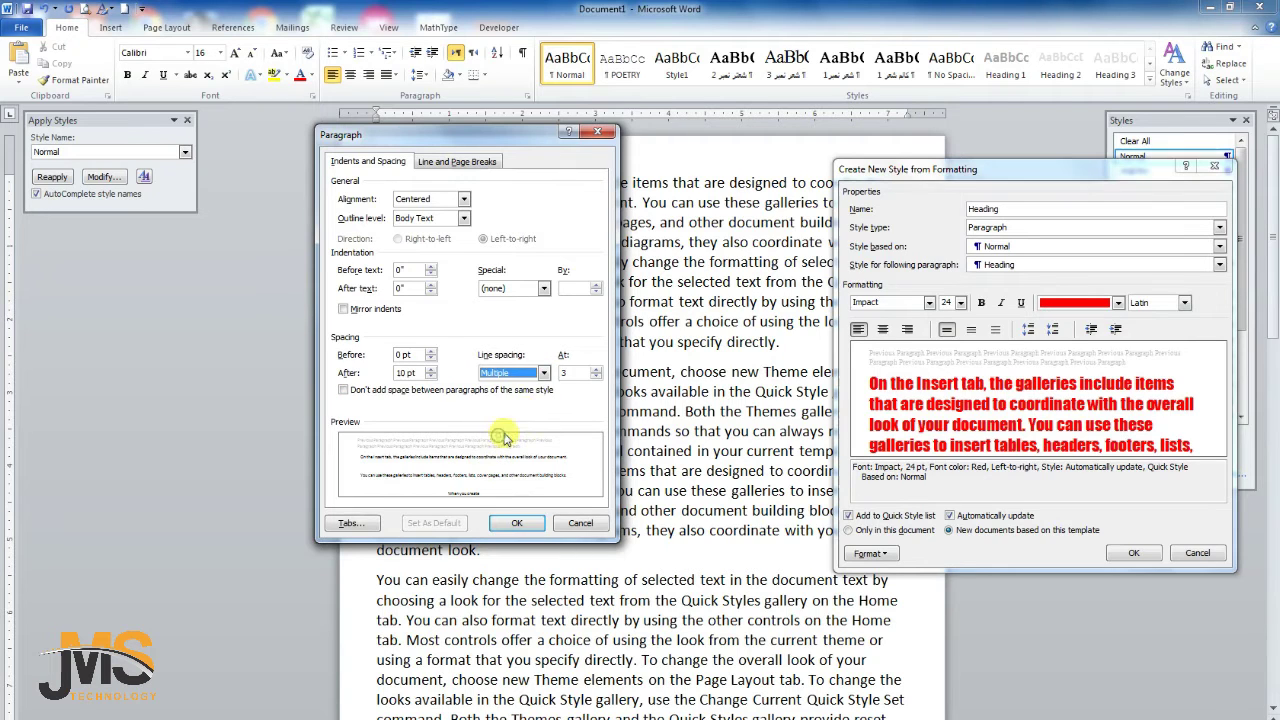
pyautogui.doubleClick(564, 374)
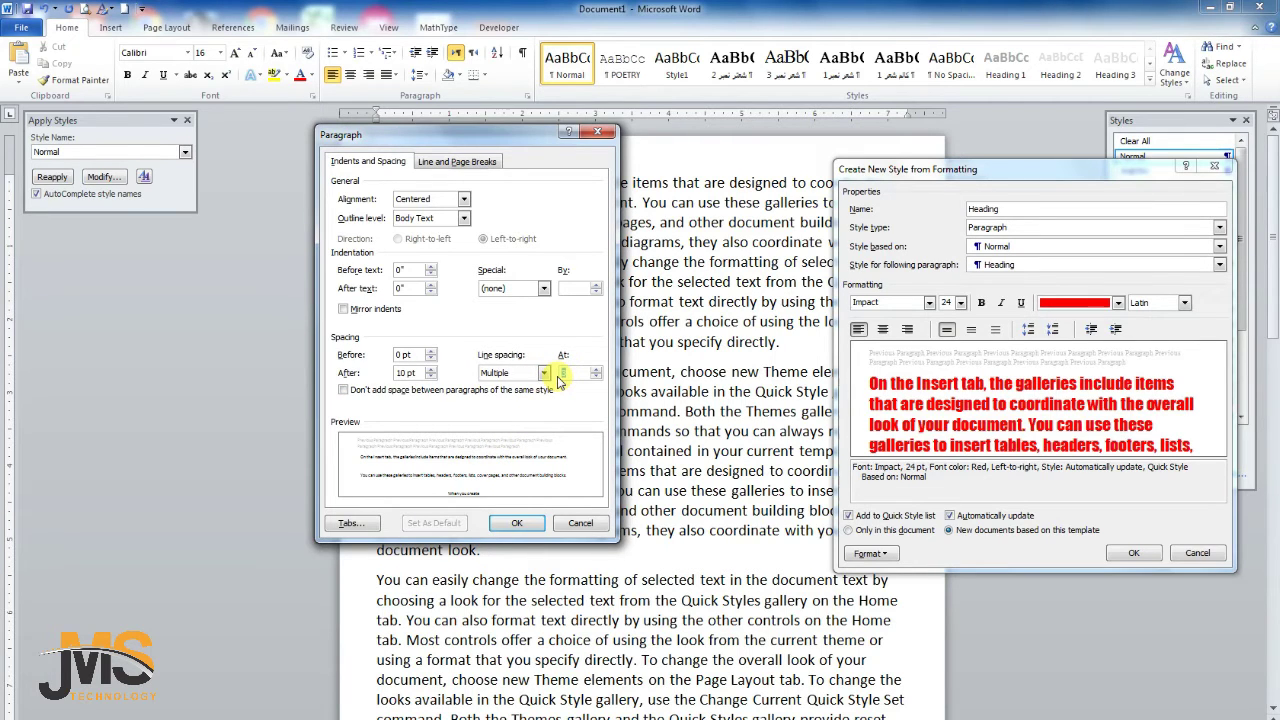
pyautogui.write('1')
pyautogui.click(519, 376)
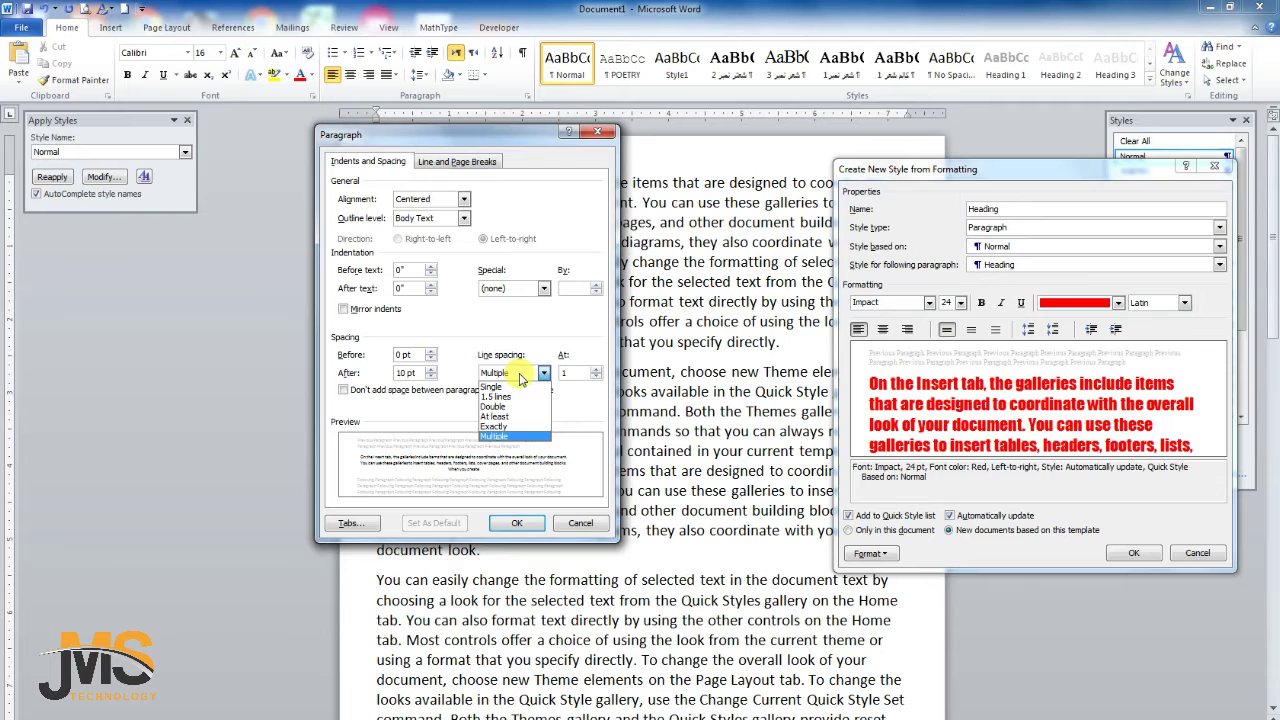
pyautogui.click(565, 412)
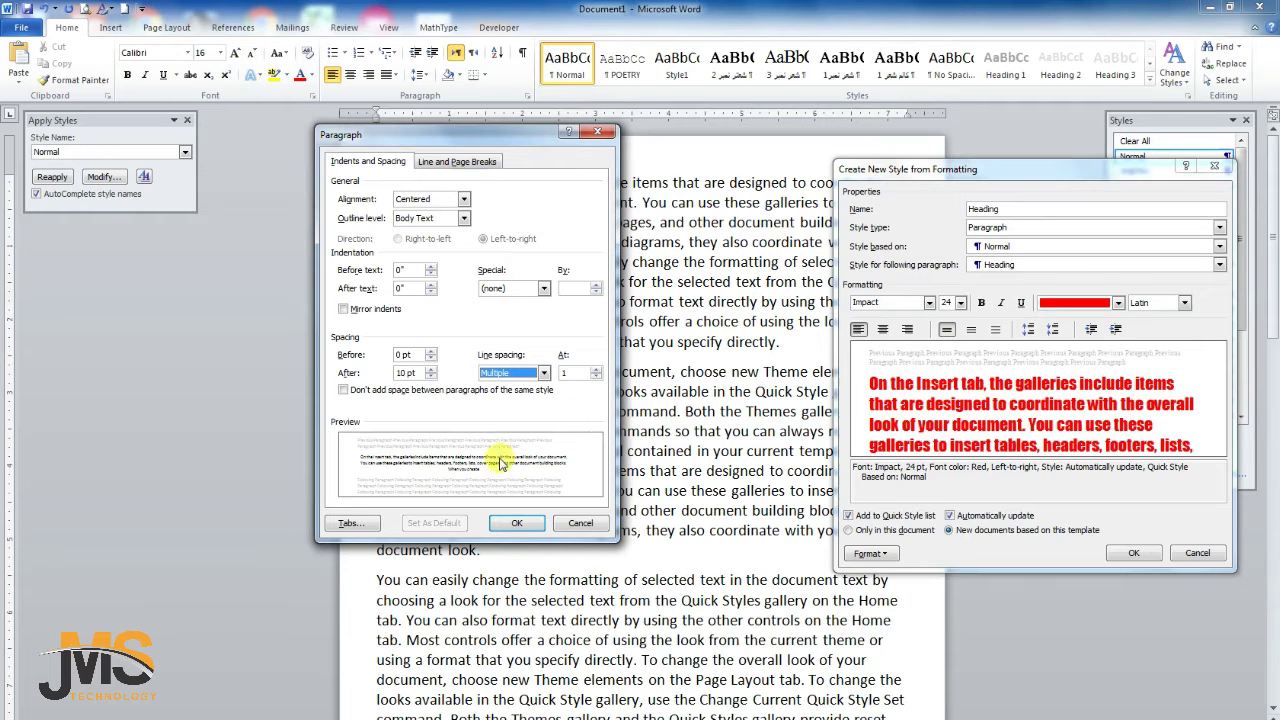
pyautogui.click(515, 528)
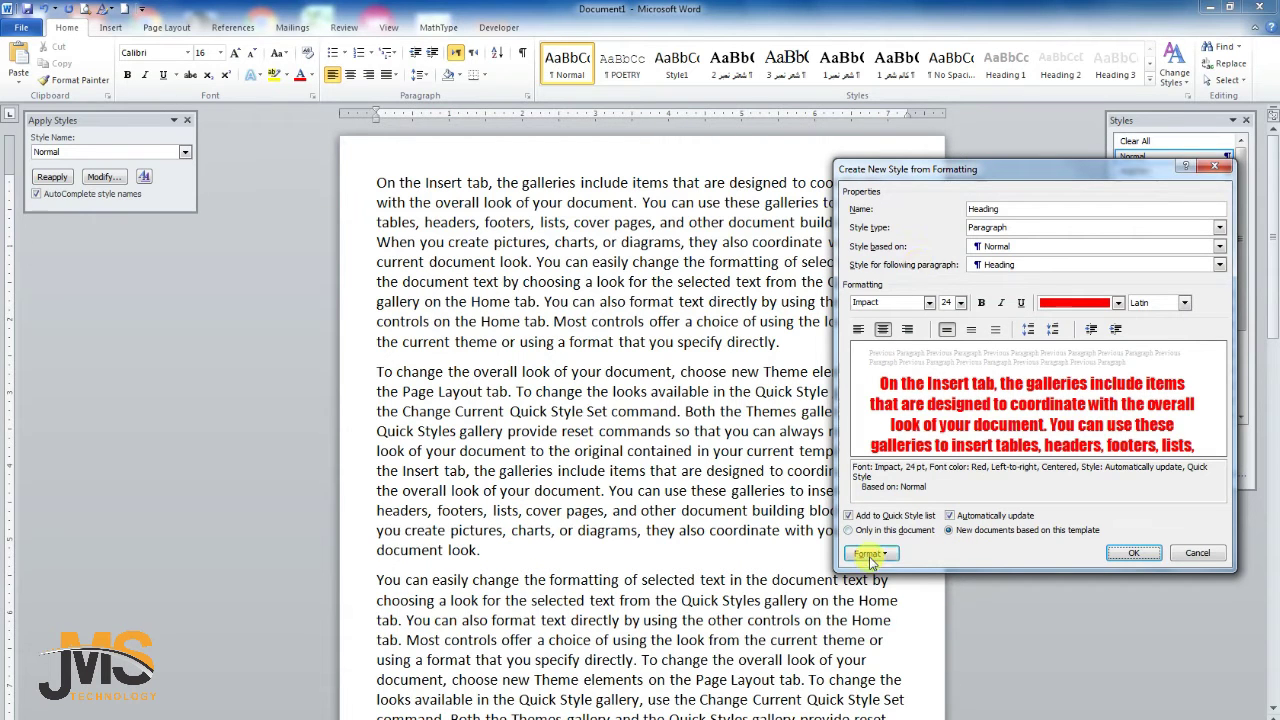
# Finish the Heading style, reset the paragraph to Normal, and copy 'On the Insert tab'.
pyautogui.click(1130, 555)
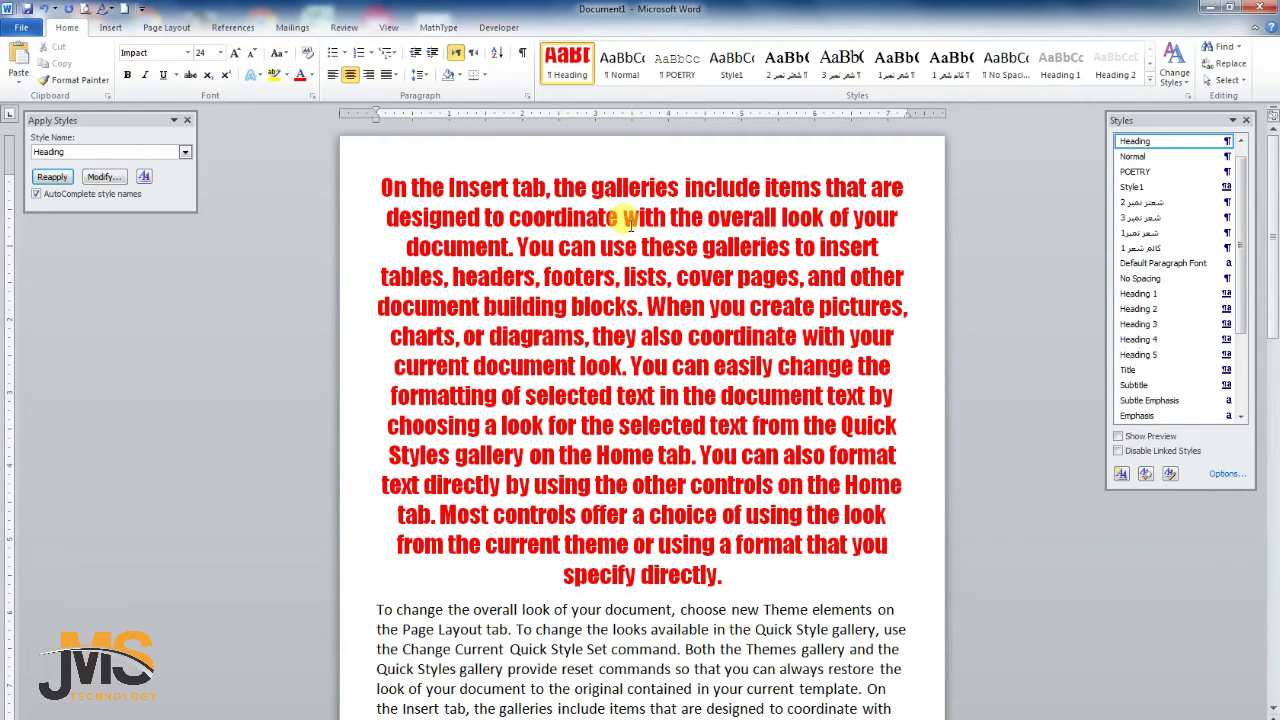
pyautogui.click(625, 65)
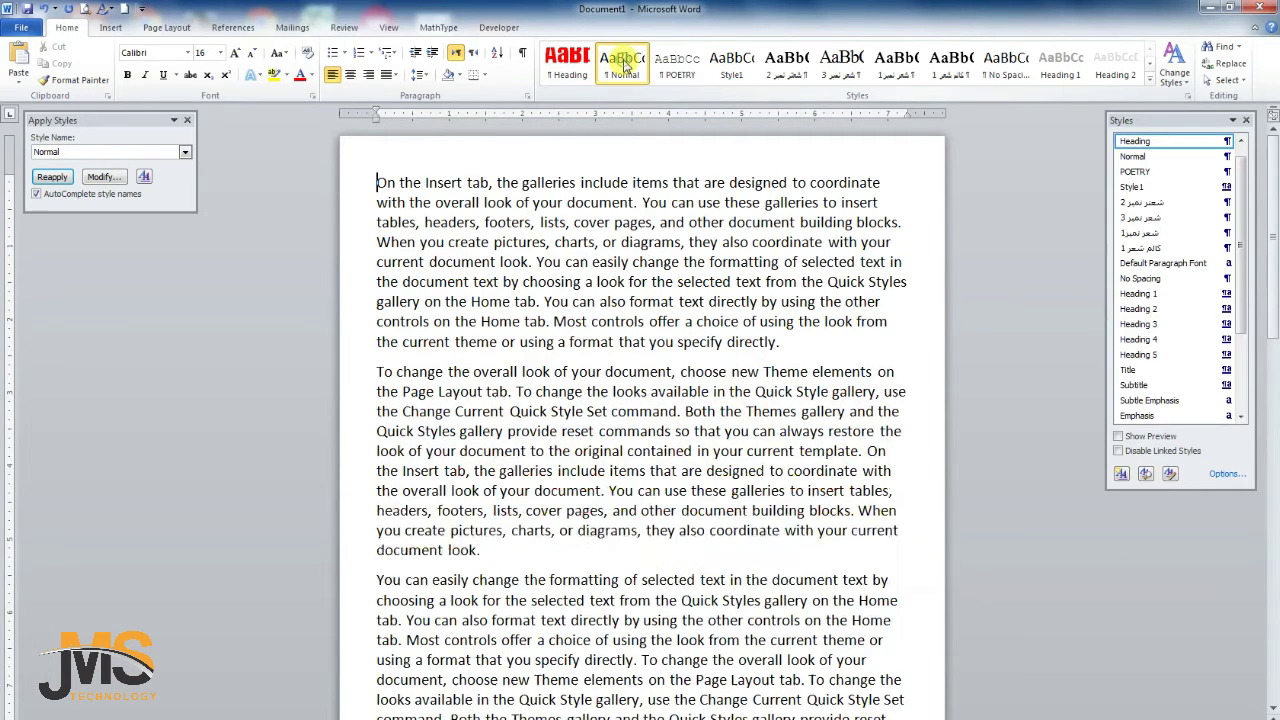
pyautogui.moveTo(490, 182); pyautogui.dragTo(390, 183)
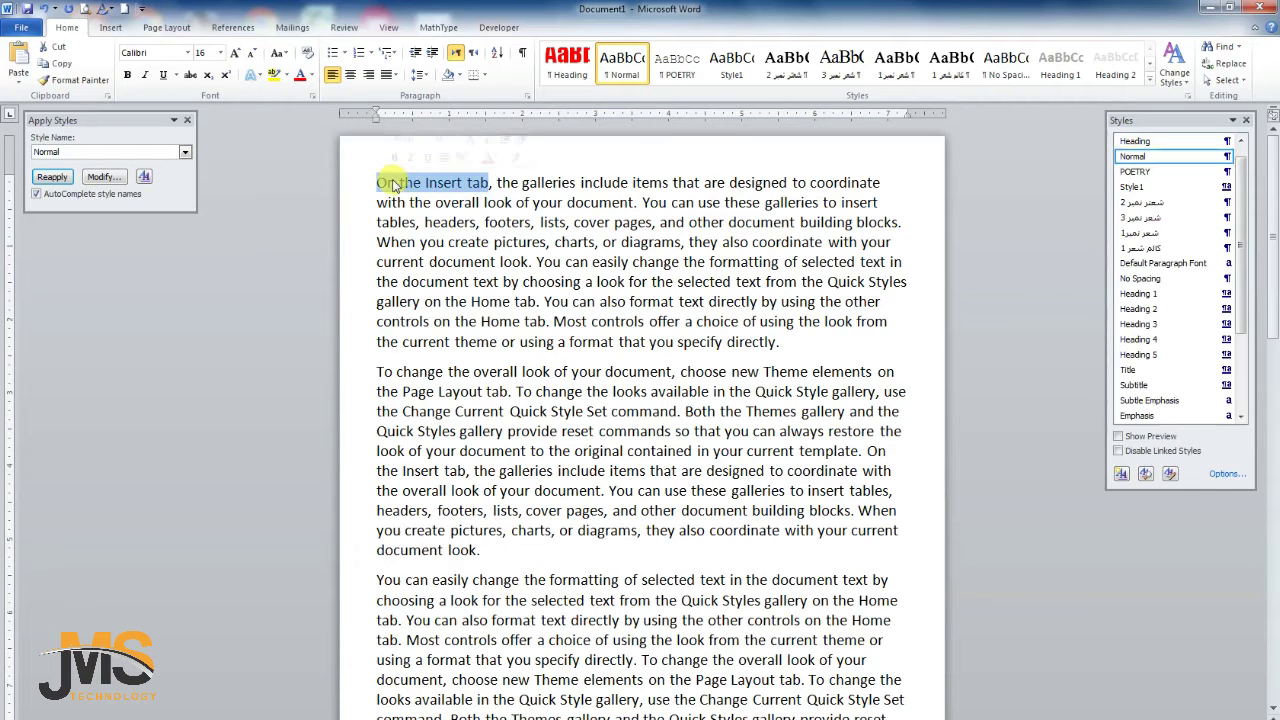
pyautogui.rightClick(393, 184)
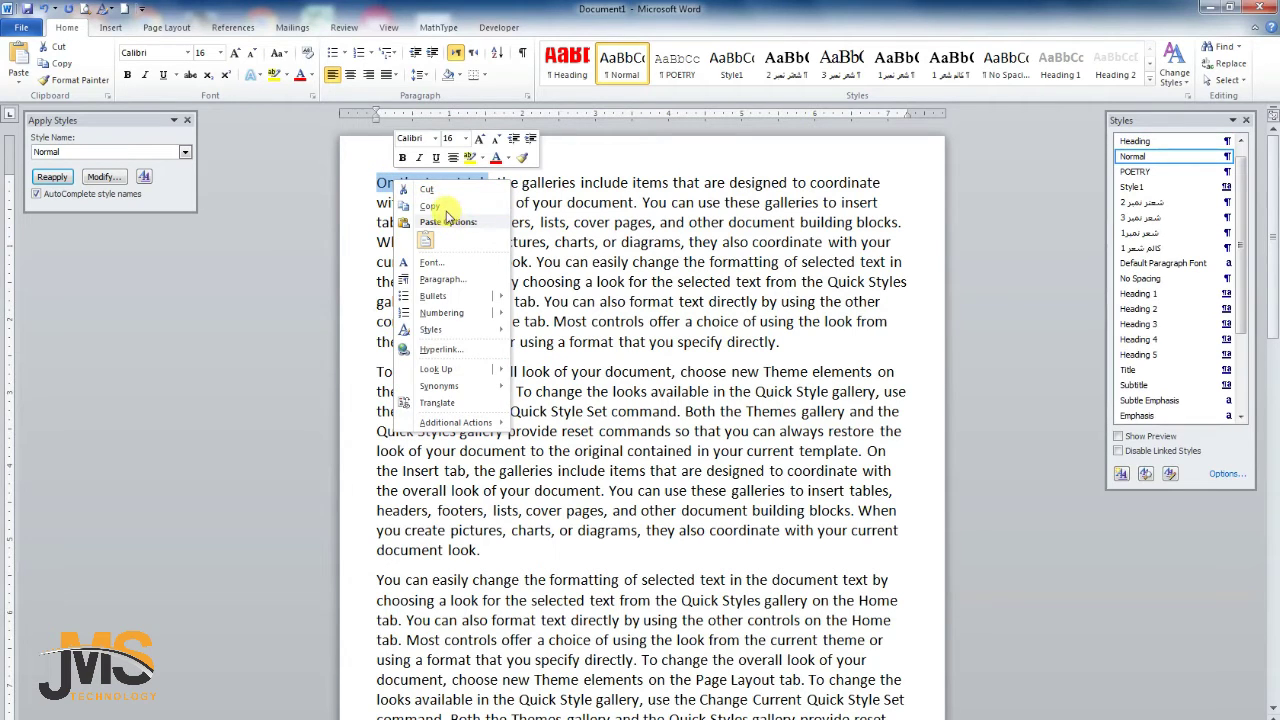
pyautogui.click(445, 207)
# Paste 'On the Insert tab' as a new first line styled as Heading.
pyautogui.click(402, 146)
pyautogui.click(372, 170)
pyautogui.press('Return')
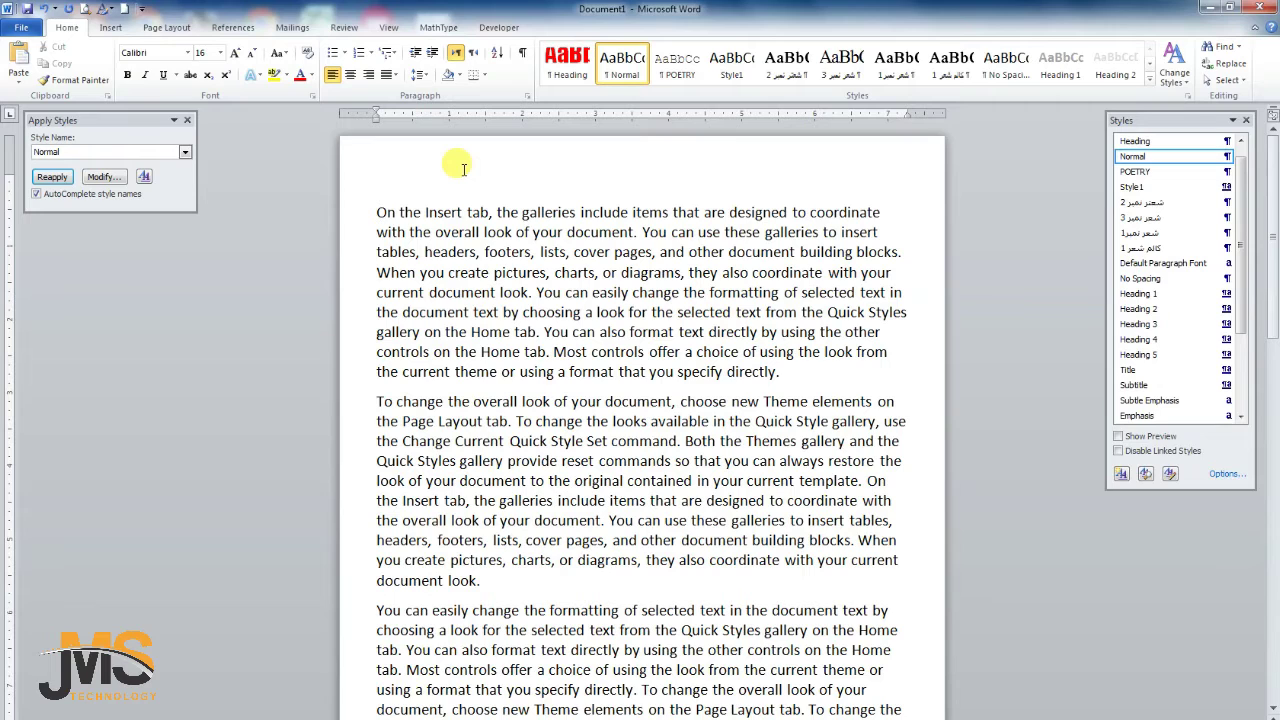
pyautogui.hotkey('ctrl', 'v')
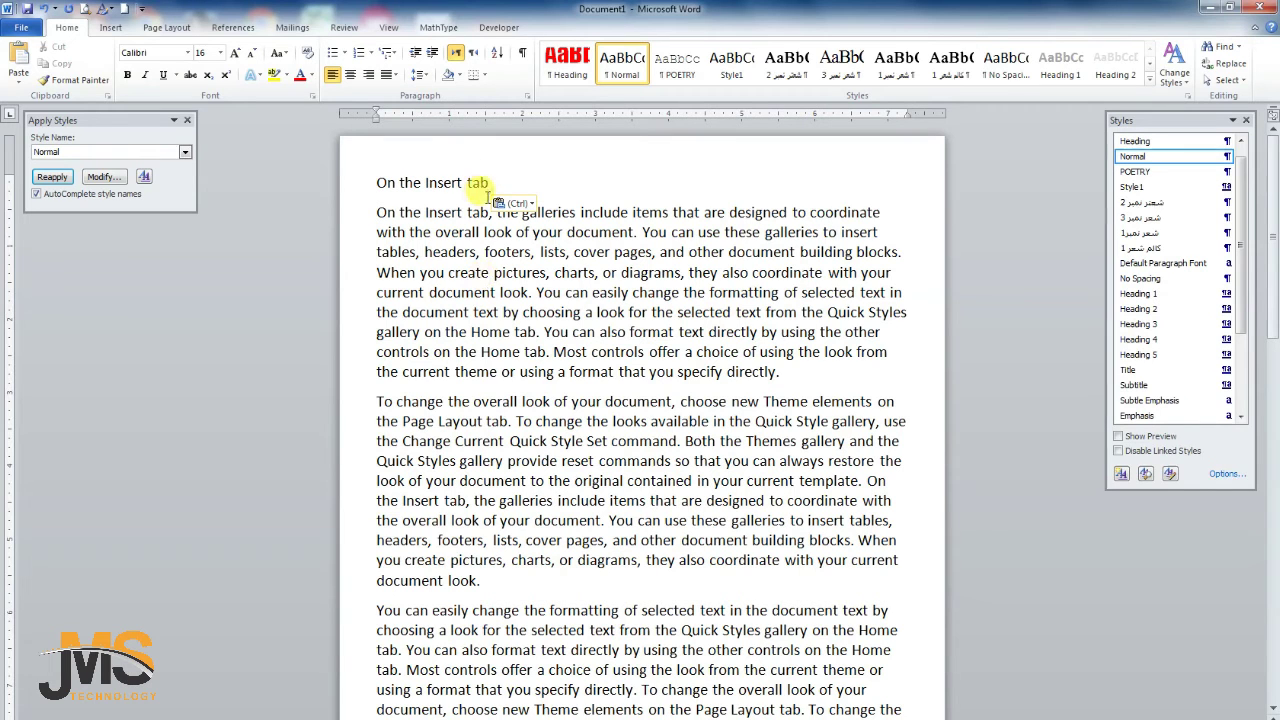
pyautogui.moveTo(492, 183); pyautogui.dragTo(376, 182)
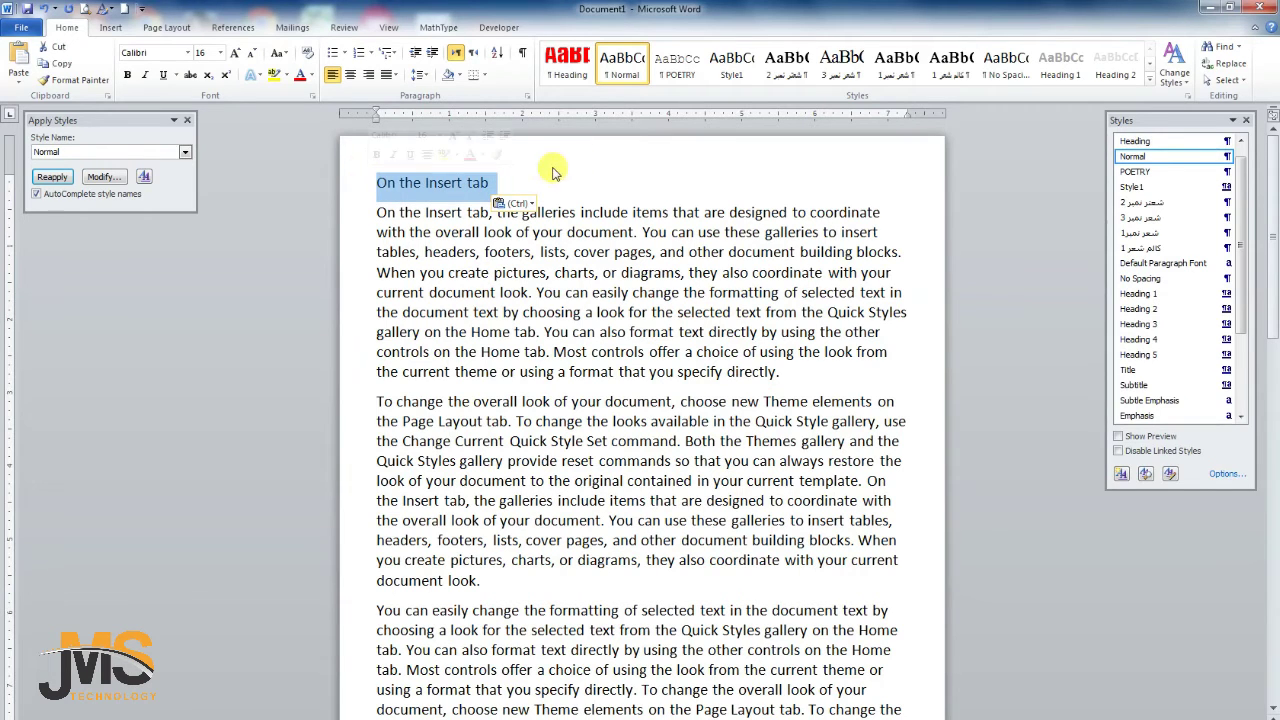
pyautogui.click(500, 172)
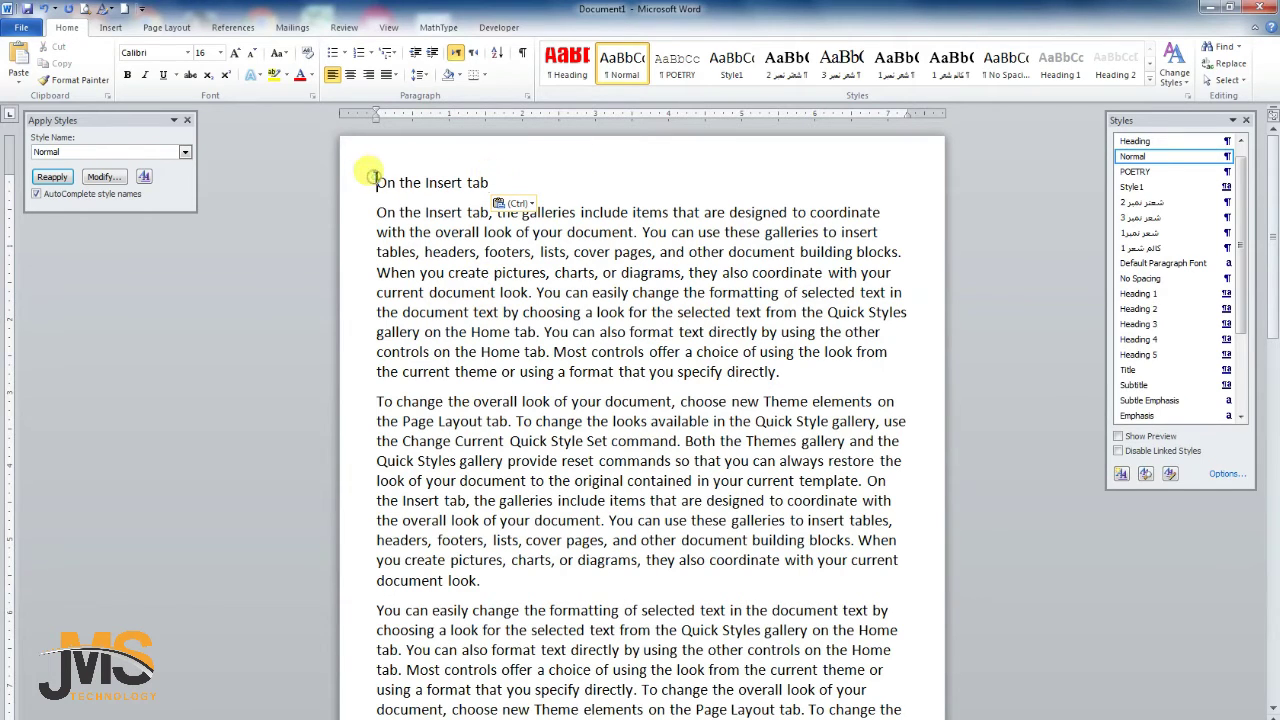
pyautogui.click(570, 62)
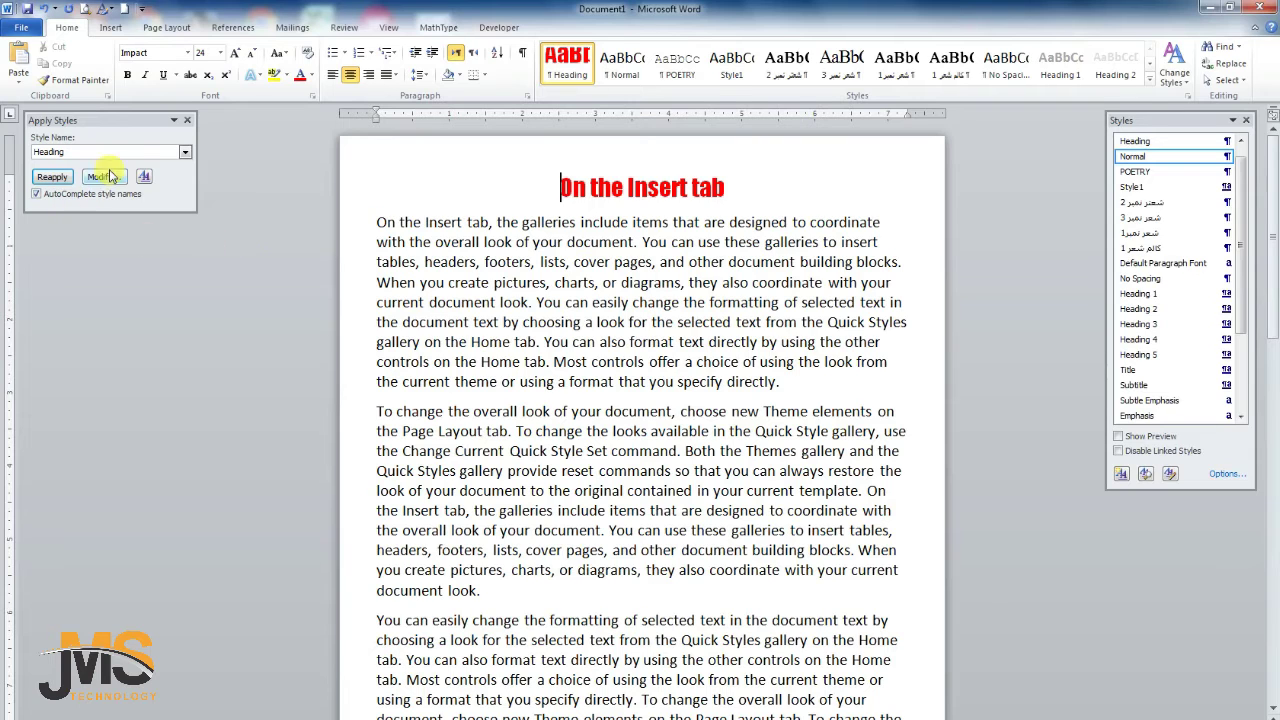
# Close the Apply Styles and Styles panes, then select and deselect the 'On the Insert tab' heading.
pyautogui.click(186, 122)
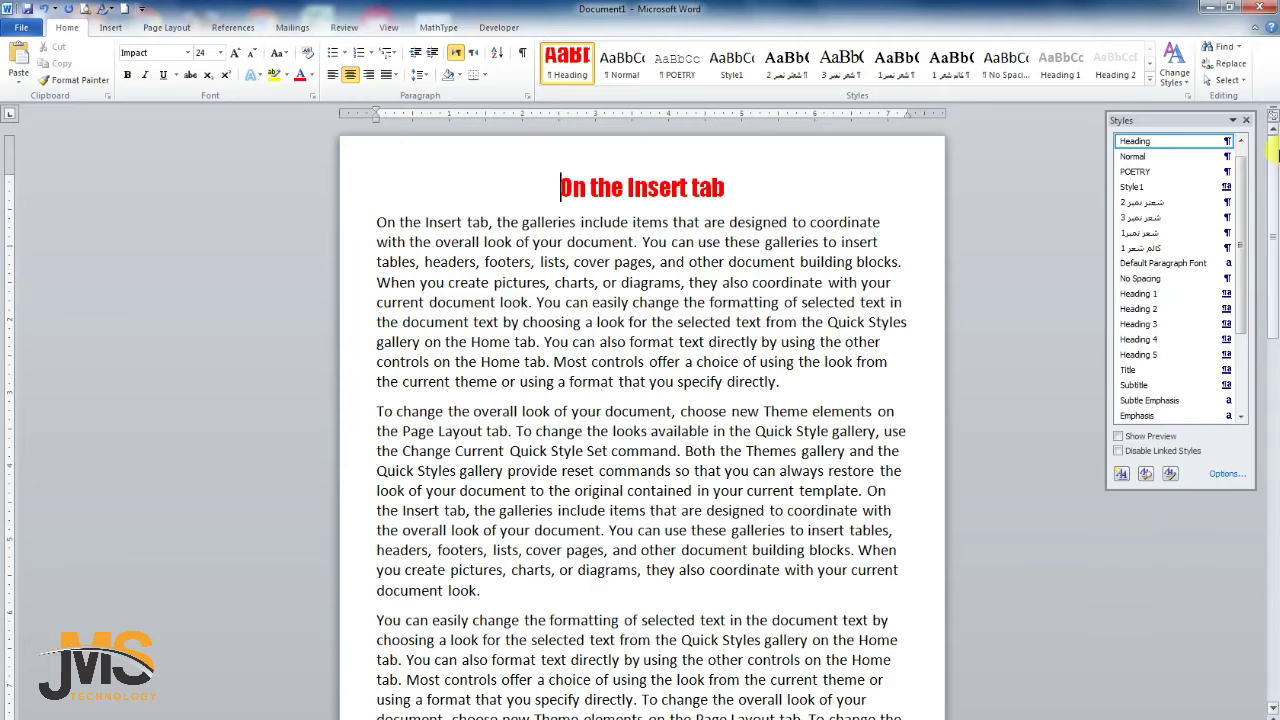
pyautogui.click(1249, 120)
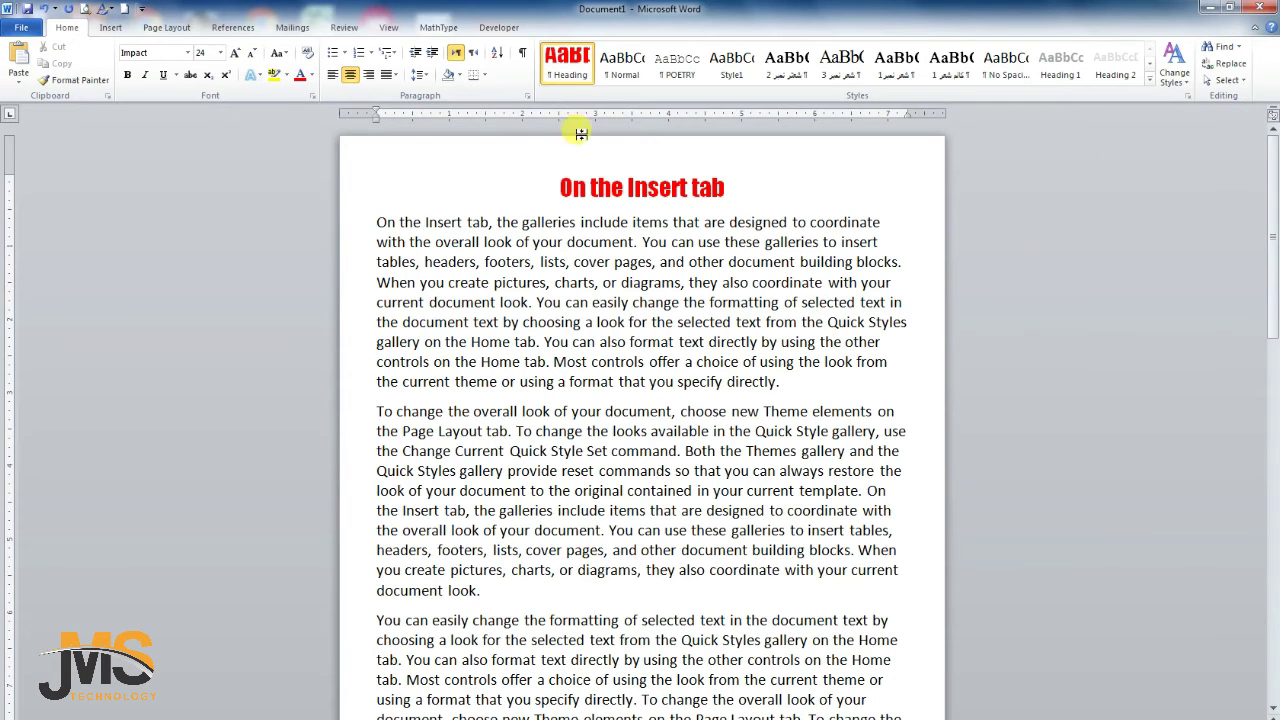
pyautogui.click(648, 186)
pyautogui.moveTo(725, 187); pyautogui.dragTo(545, 187)
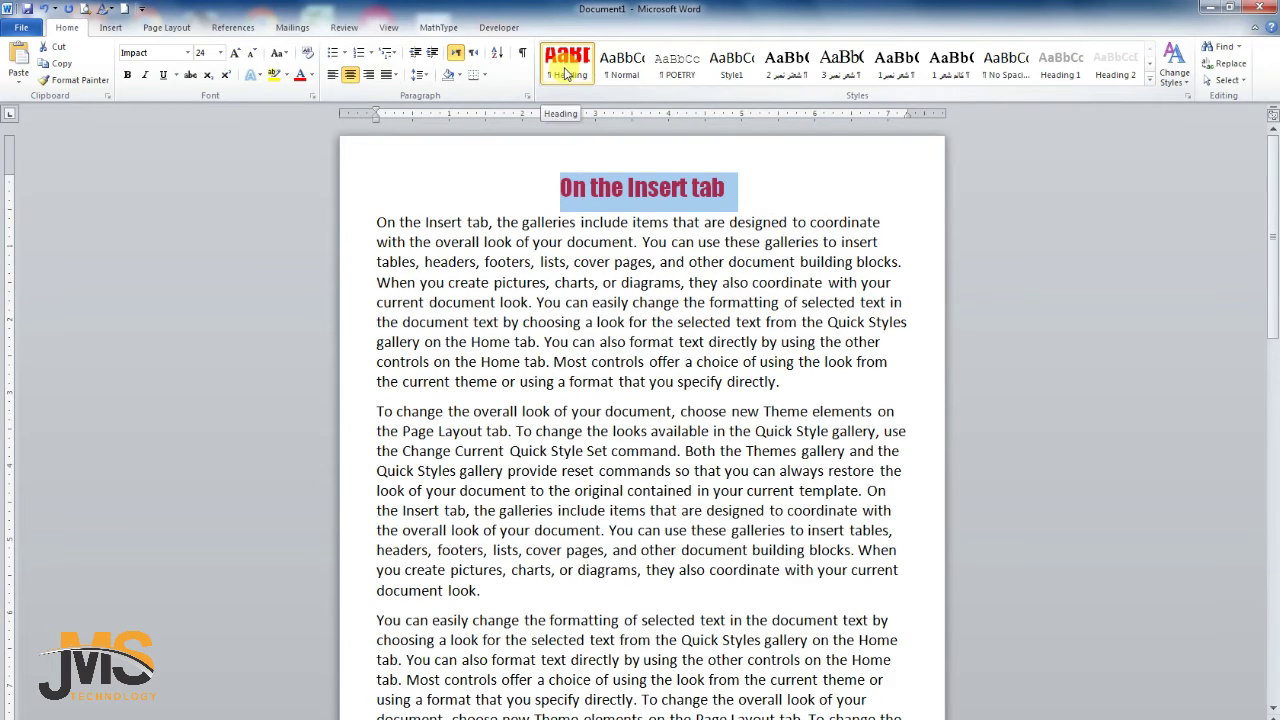
pyautogui.click(764, 190)
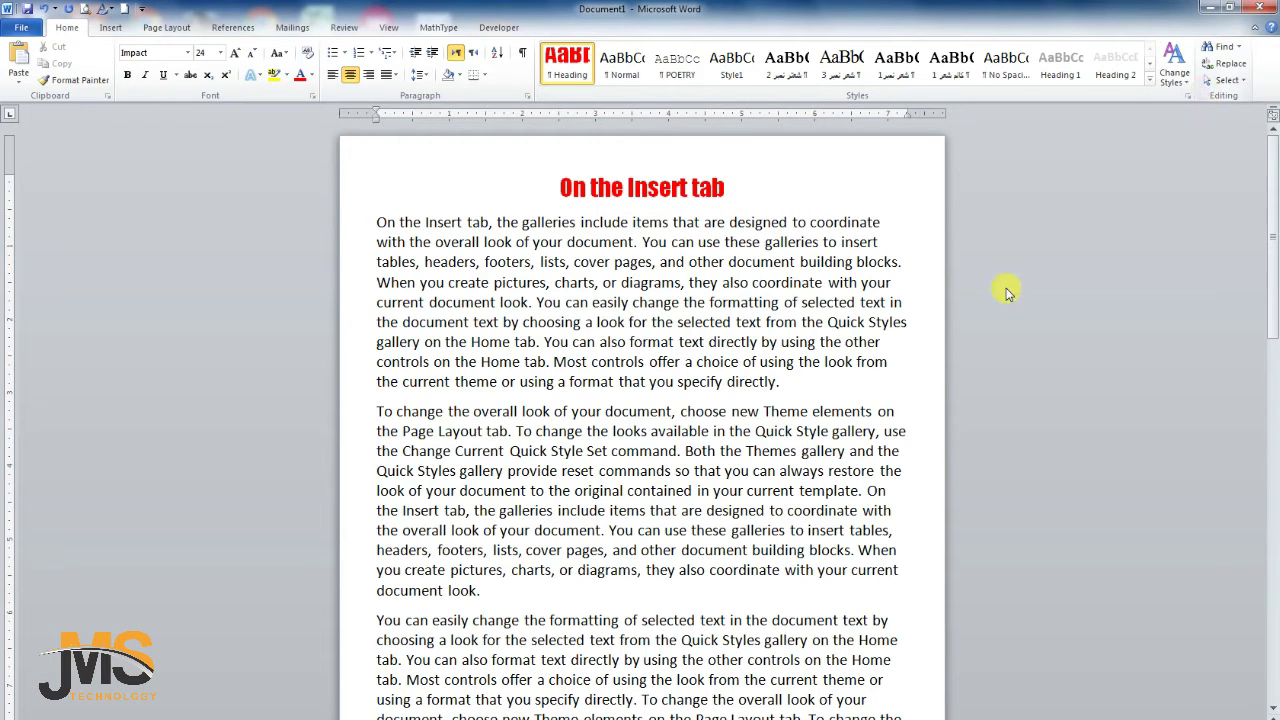
# Split off 'To change the overall' as its own red Heading-style title.
pyautogui.click(517, 411)
pyautogui.press('Return')
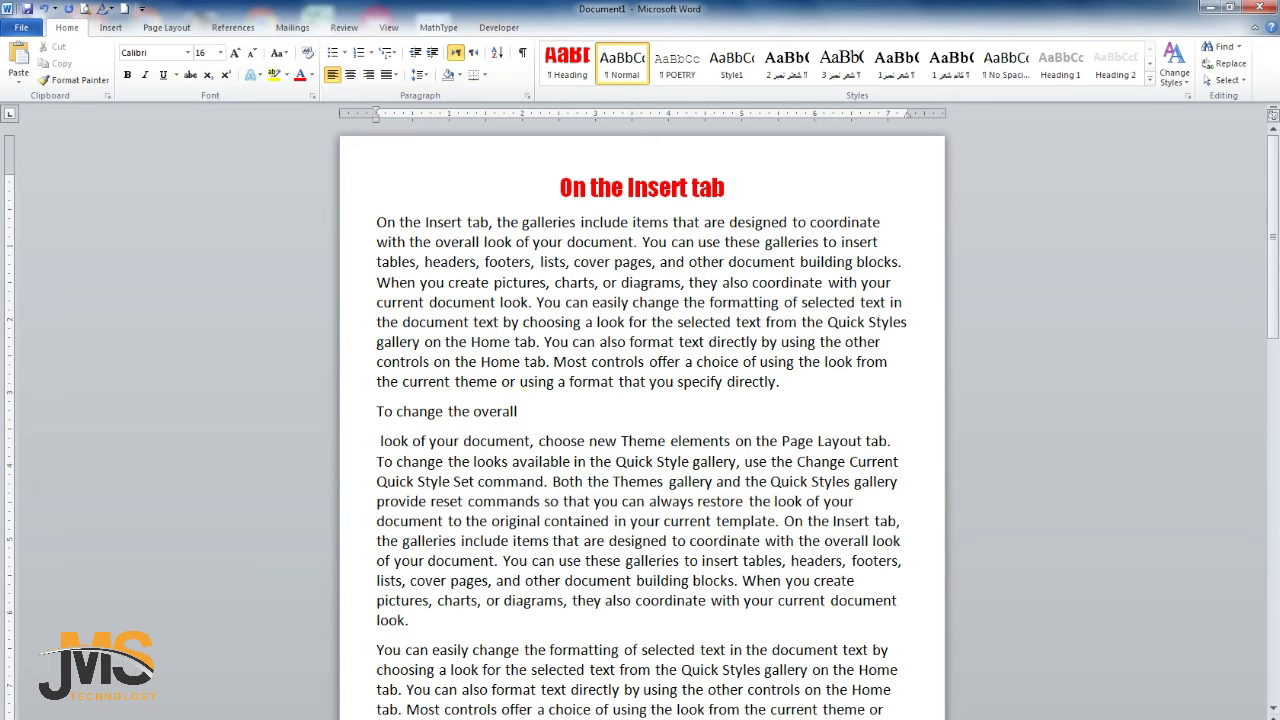
pyautogui.moveTo(520, 411); pyautogui.dragTo(372, 411)
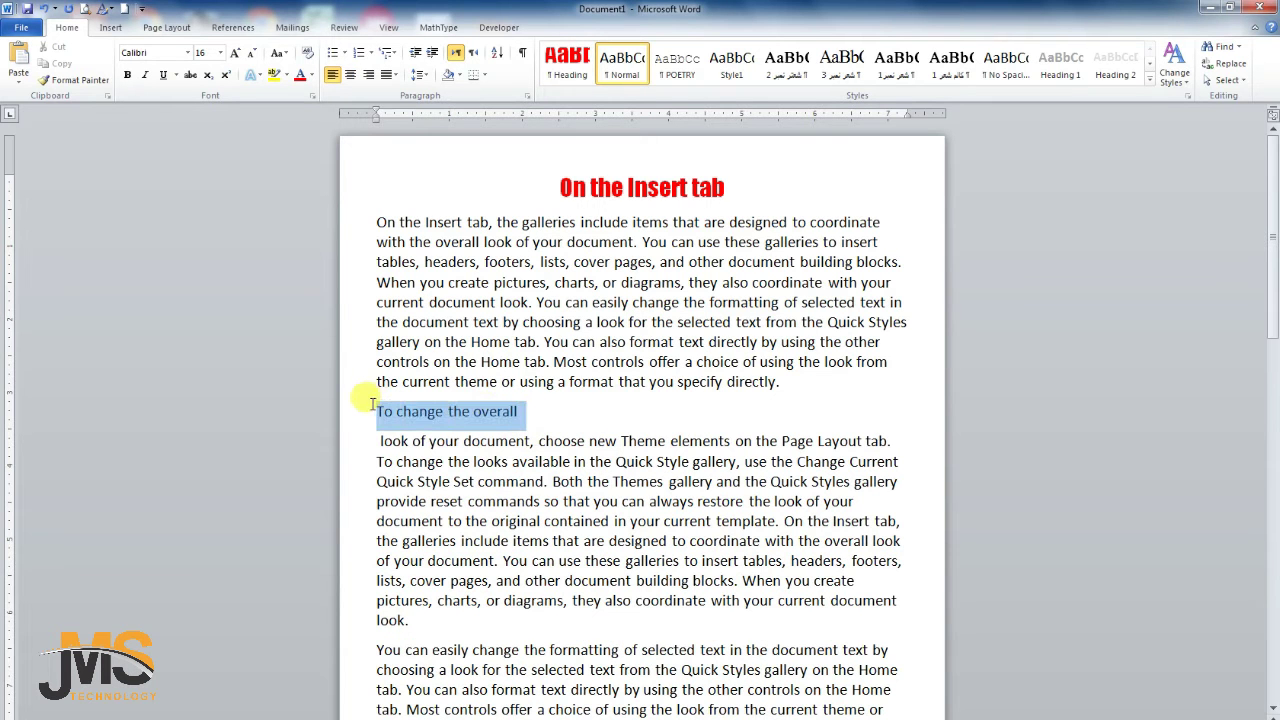
pyautogui.click(567, 62)
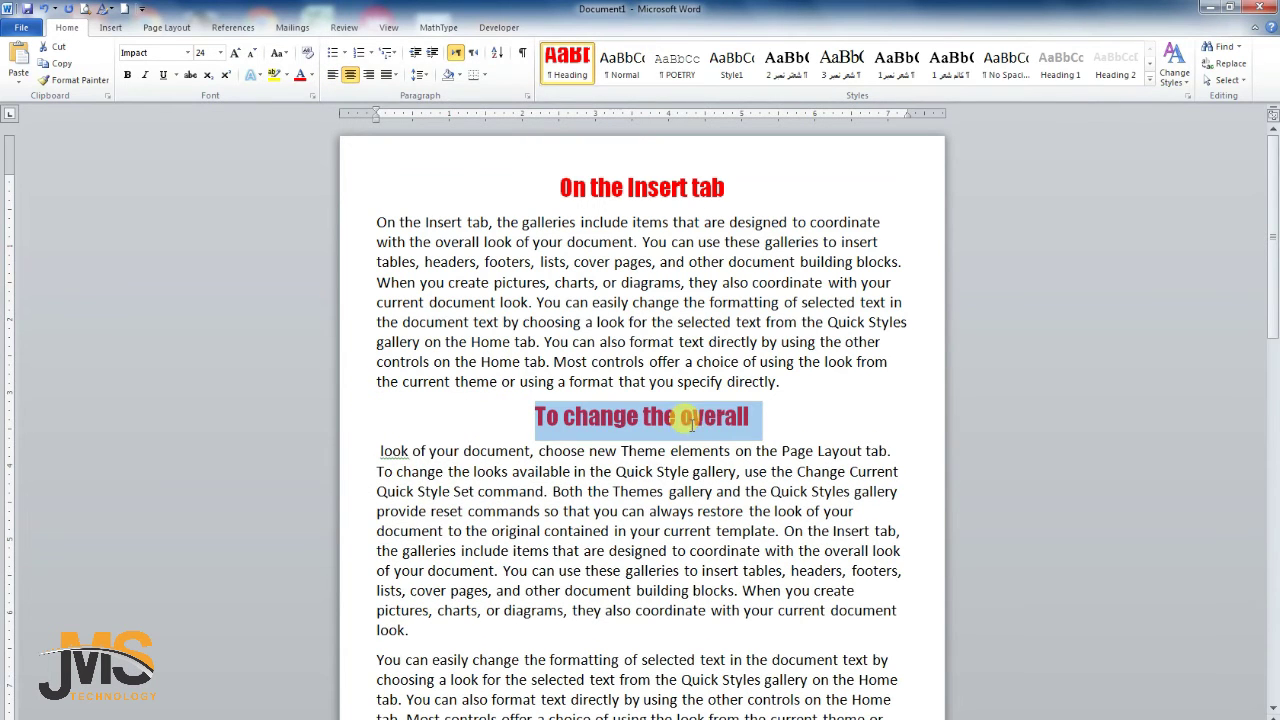
pyautogui.scroll(-5, 565, 365)
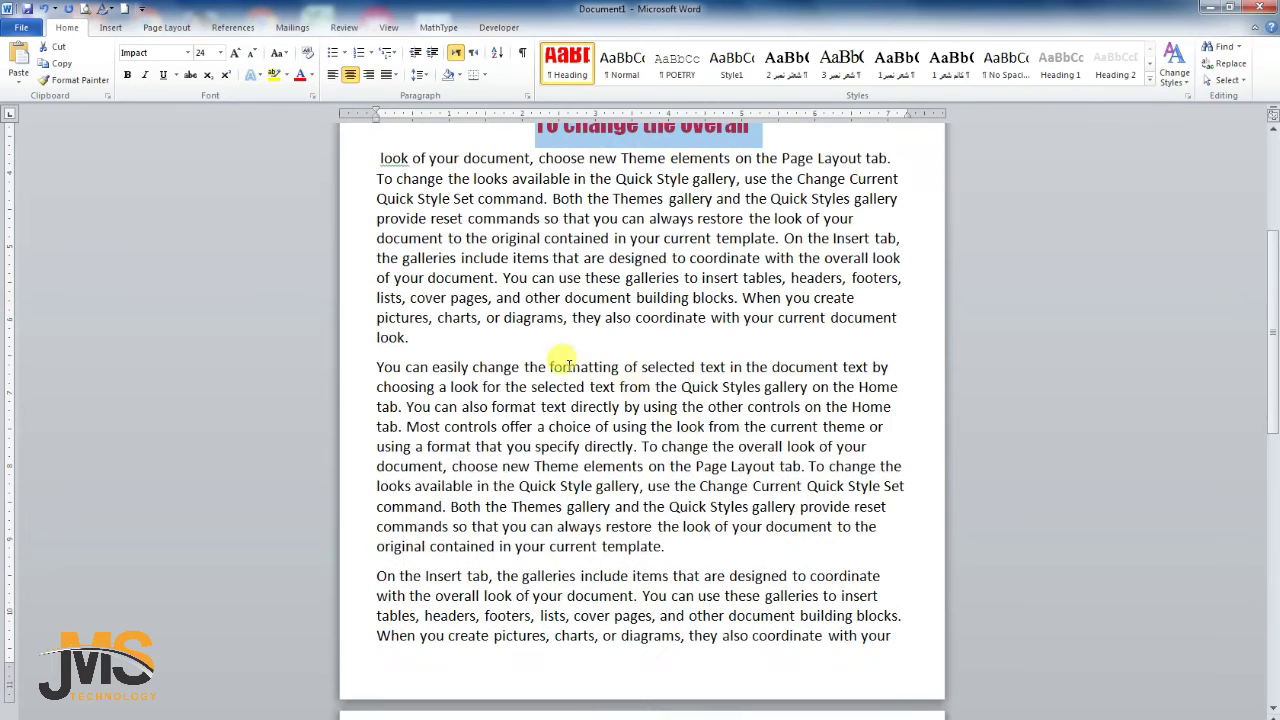
# Split off 'You can easily' as another red Heading-style title.
pyautogui.click(470, 367)
pyautogui.press('Return')
pyautogui.moveTo(478, 368); pyautogui.dragTo(386, 362)
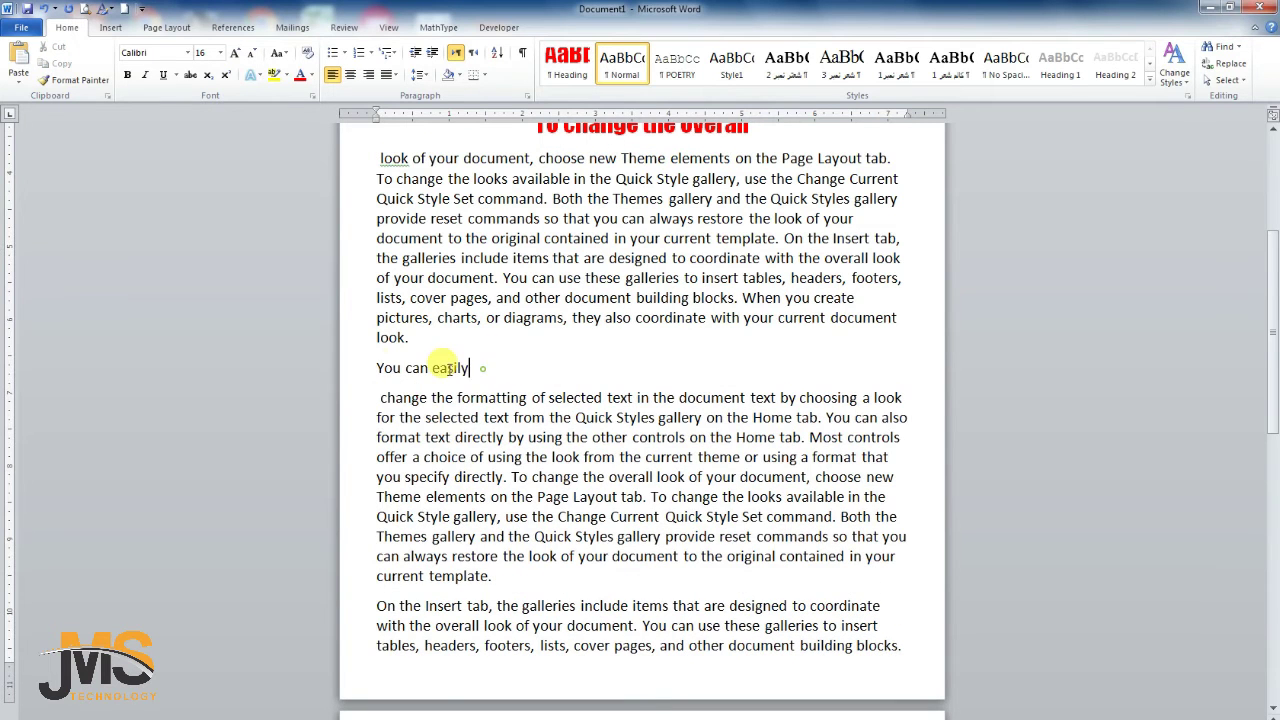
pyautogui.click(567, 62)
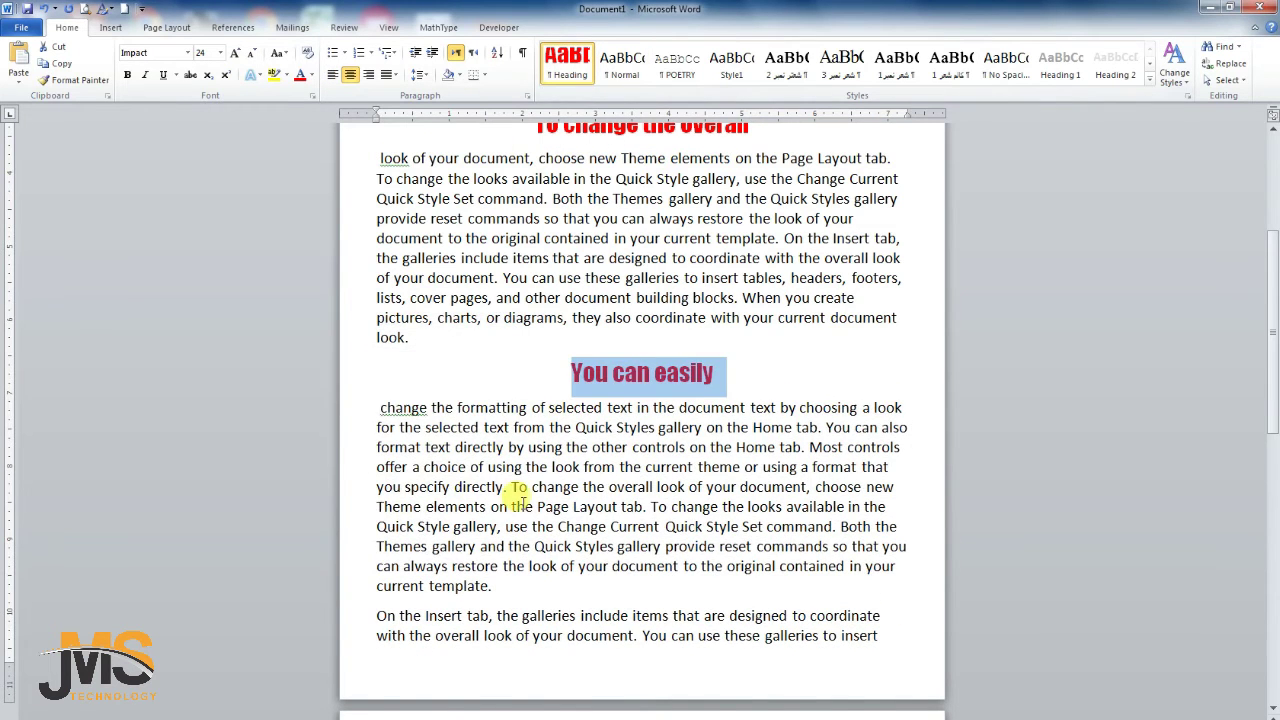
pyautogui.scroll(-5, 504, 428)
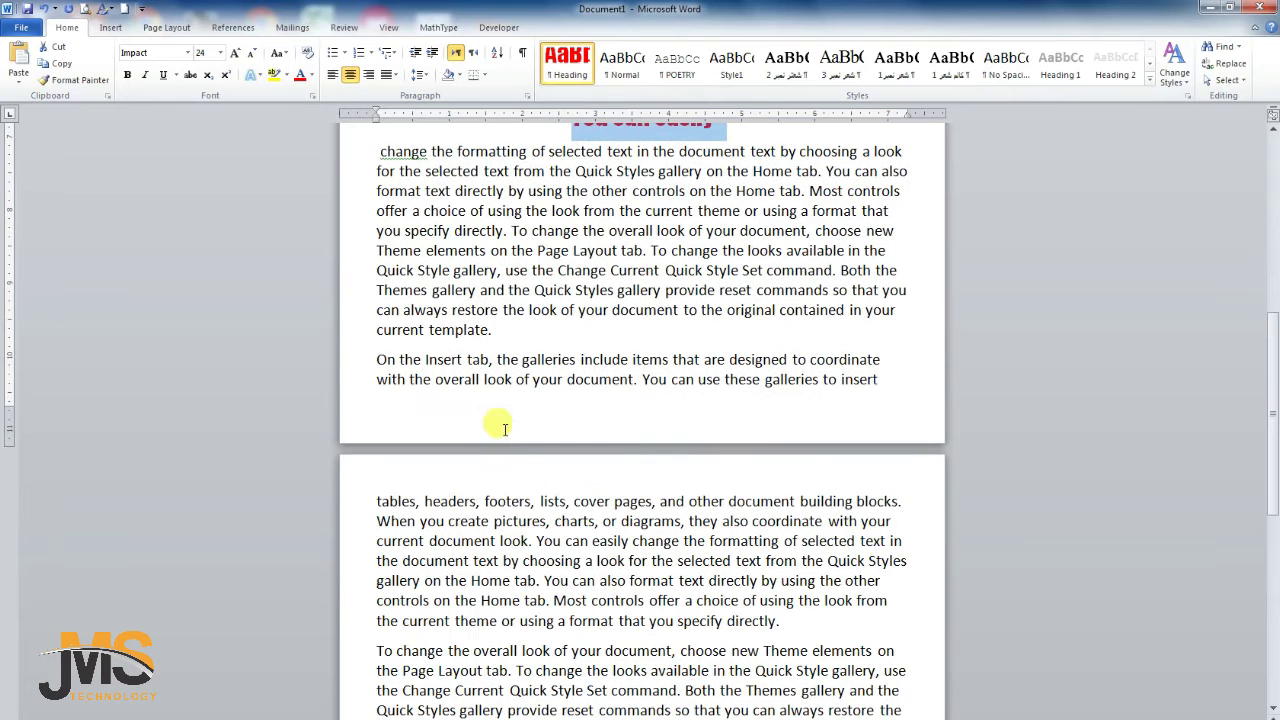
pyautogui.click(489, 360)
pyautogui.hotkey('shift', 'End')
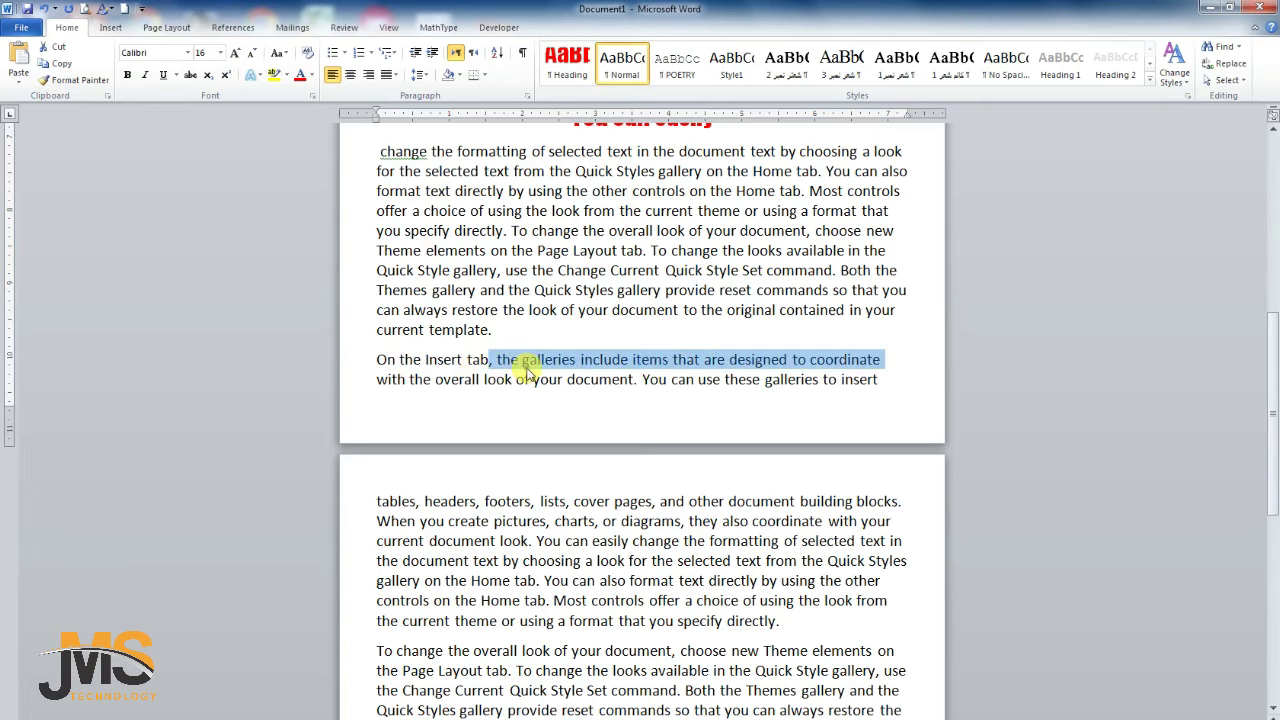
pyautogui.click(525, 370)
pyautogui.scroll(7, 651, 309)
pyautogui.scroll(2, 665, 315)
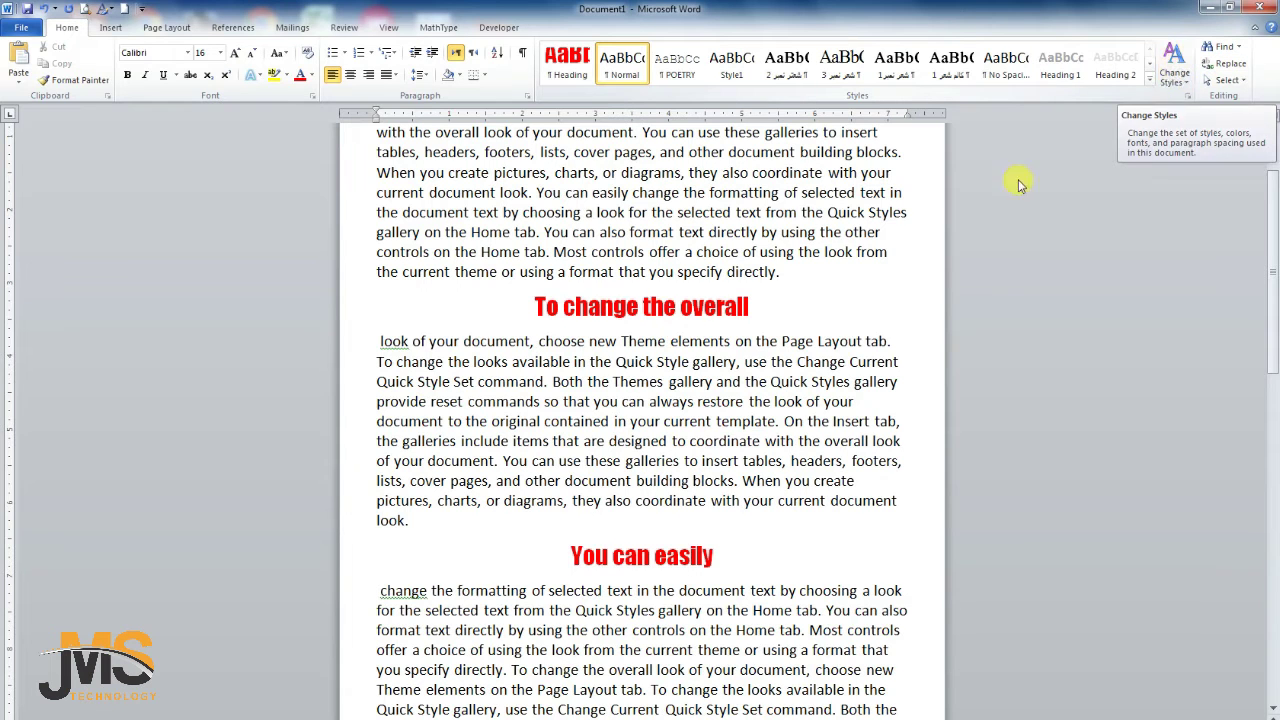
pyautogui.scroll(2, 808, 274)
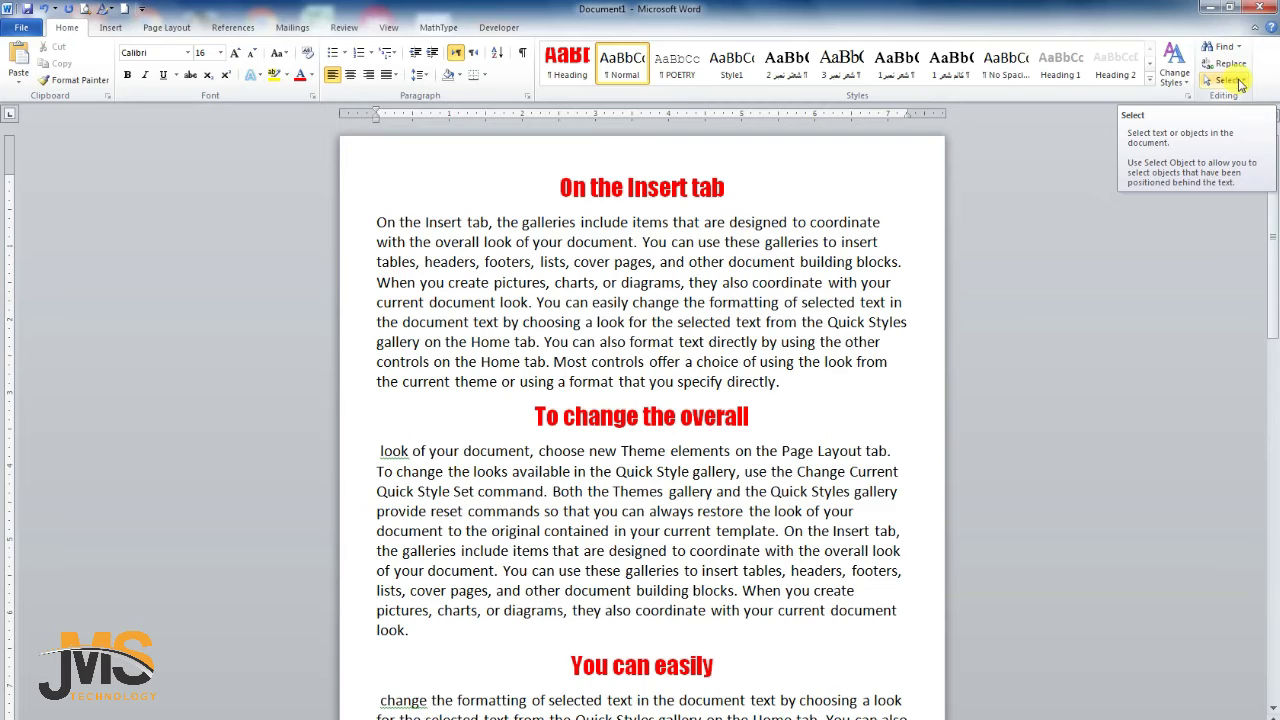
pyautogui.click(1185, 86)
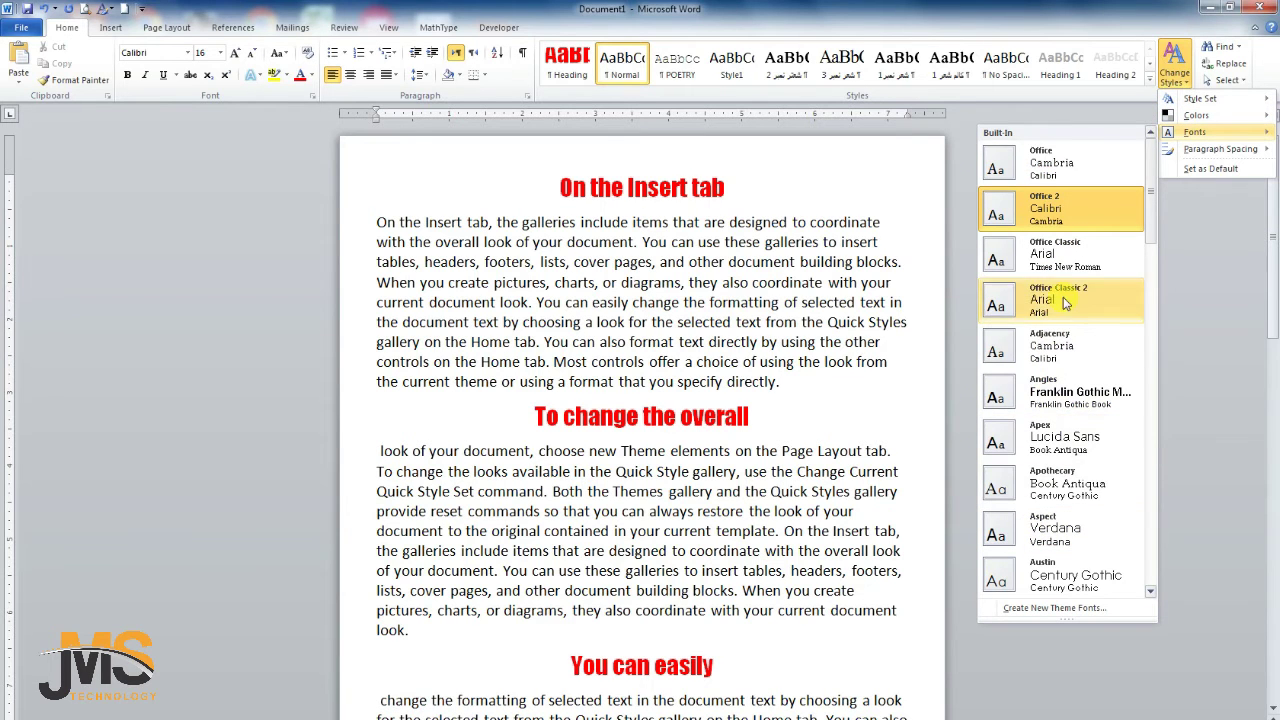
pyautogui.moveTo(1210, 131)
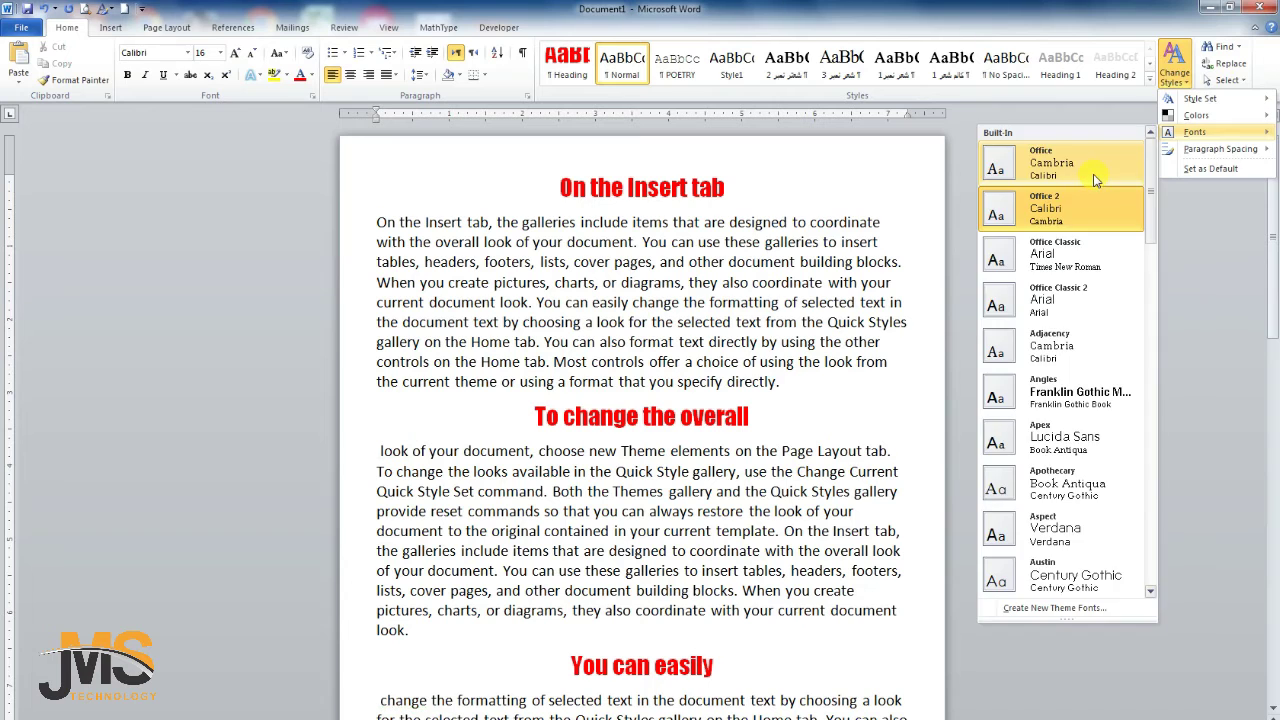
pyautogui.click(1095, 180)
pyautogui.click(1095, 180)
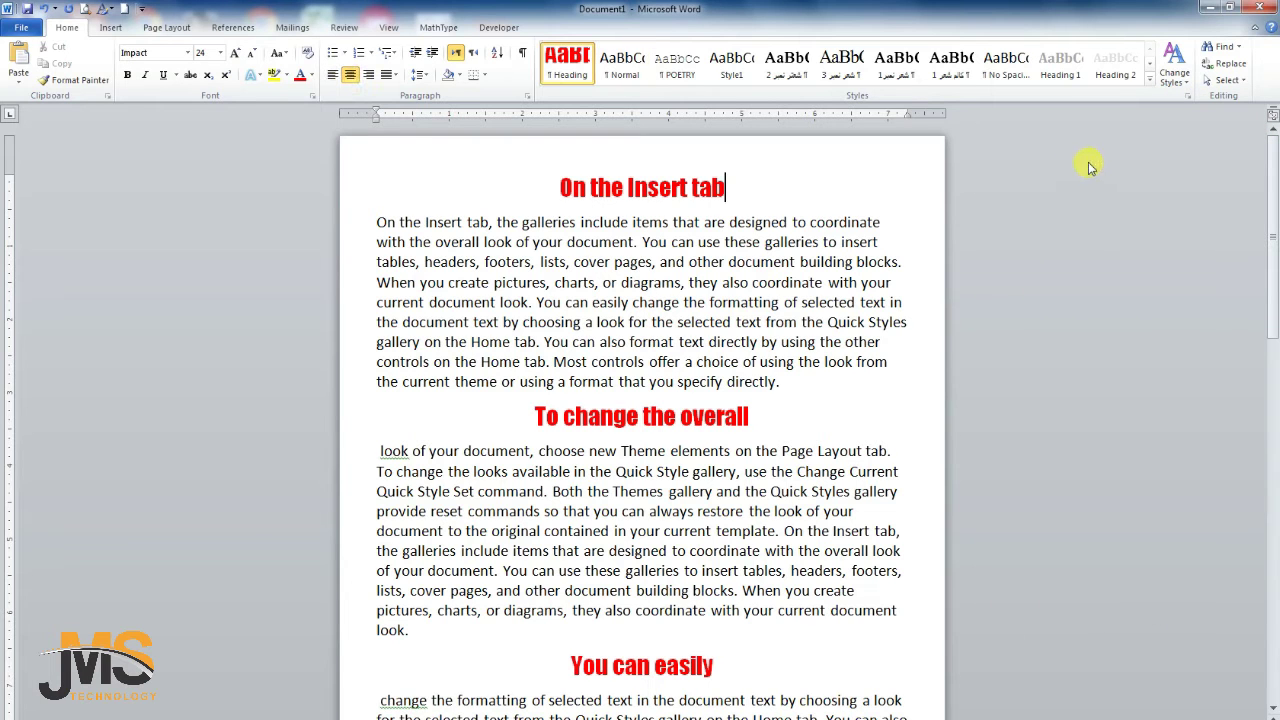
# Show the Find menu's choices: Find, Advanced Find and Go To.
pyautogui.click(1238, 48)
pyautogui.click(949, 163)
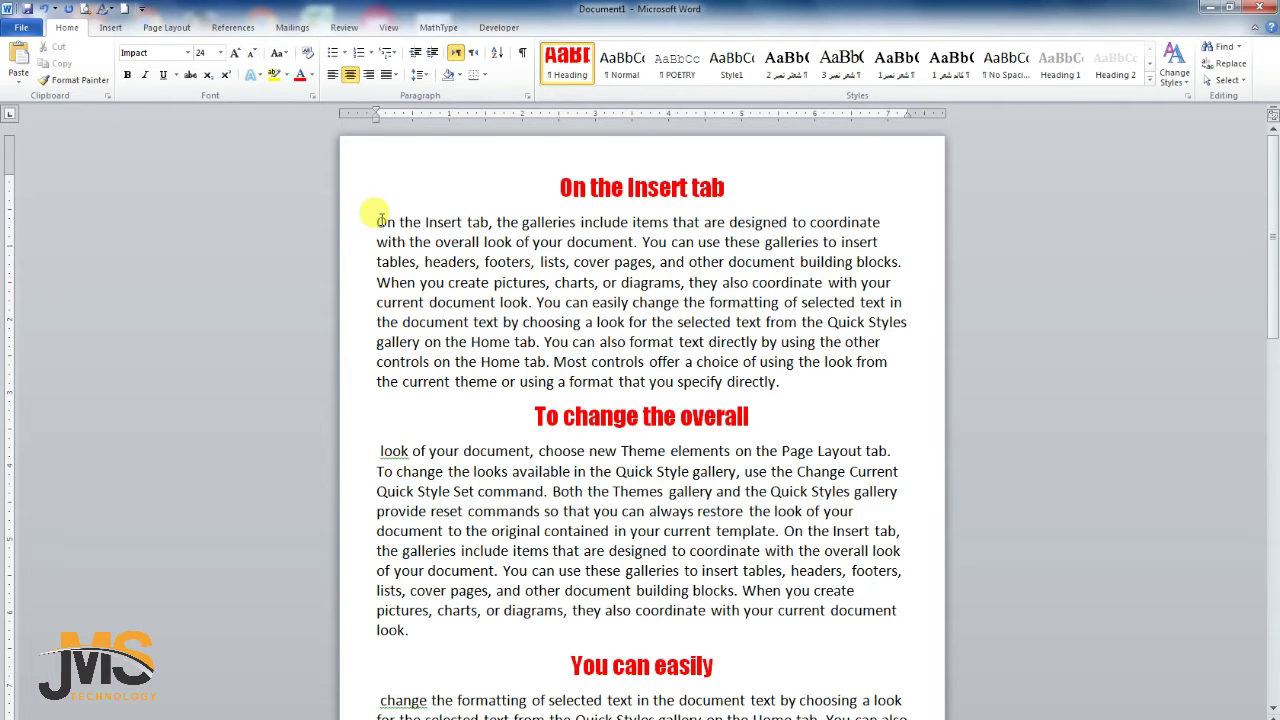
pyautogui.click(1239, 52)
pyautogui.click(1239, 52)
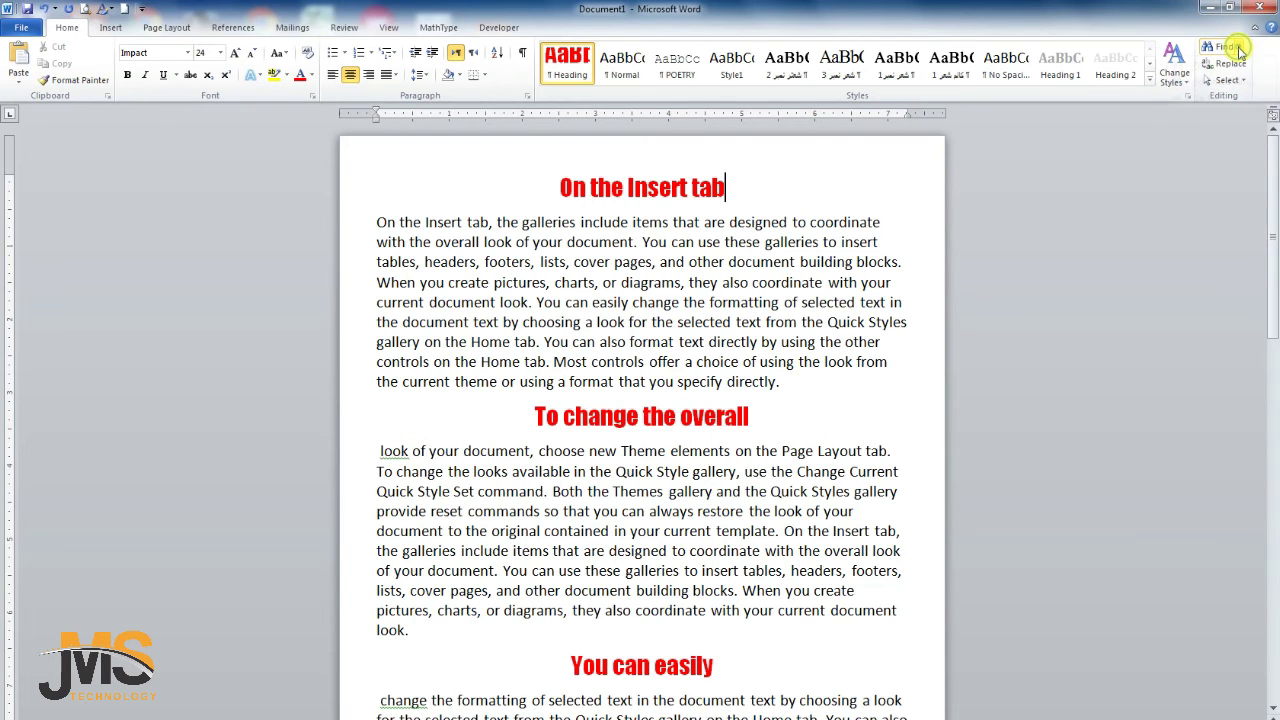
pyautogui.click(1239, 52)
pyautogui.click(1239, 52)
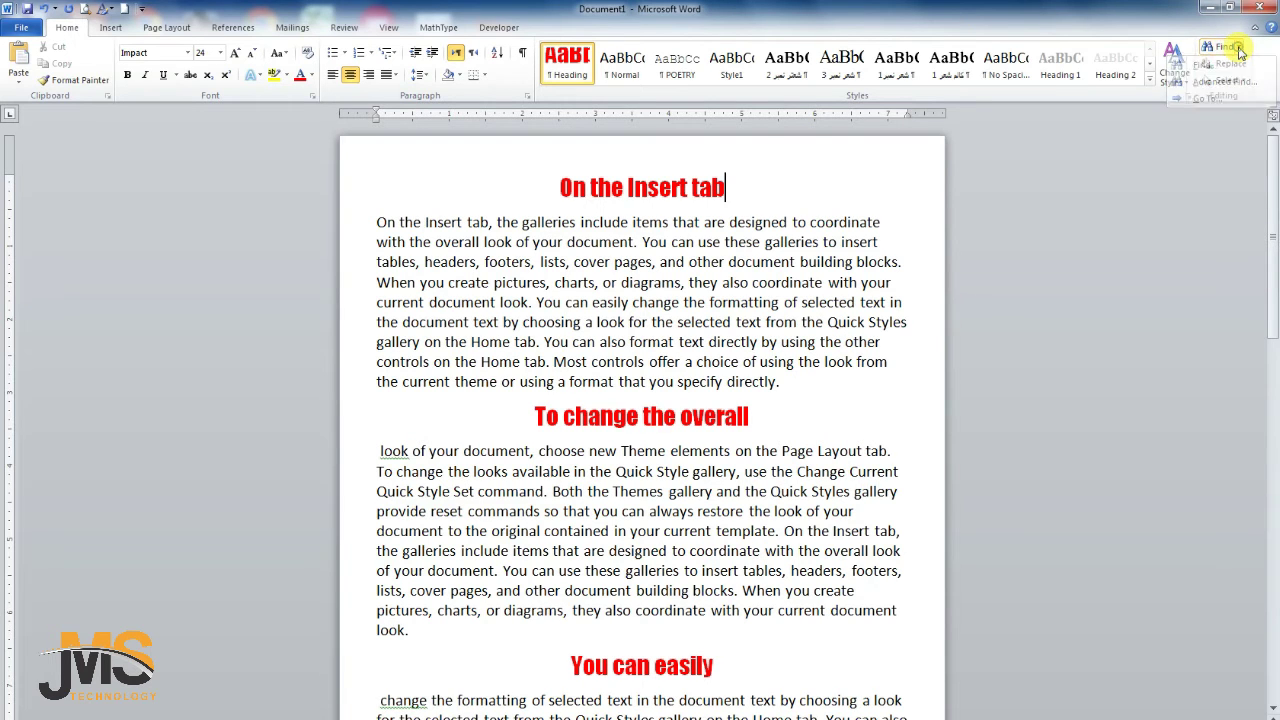
pyautogui.click(1239, 52)
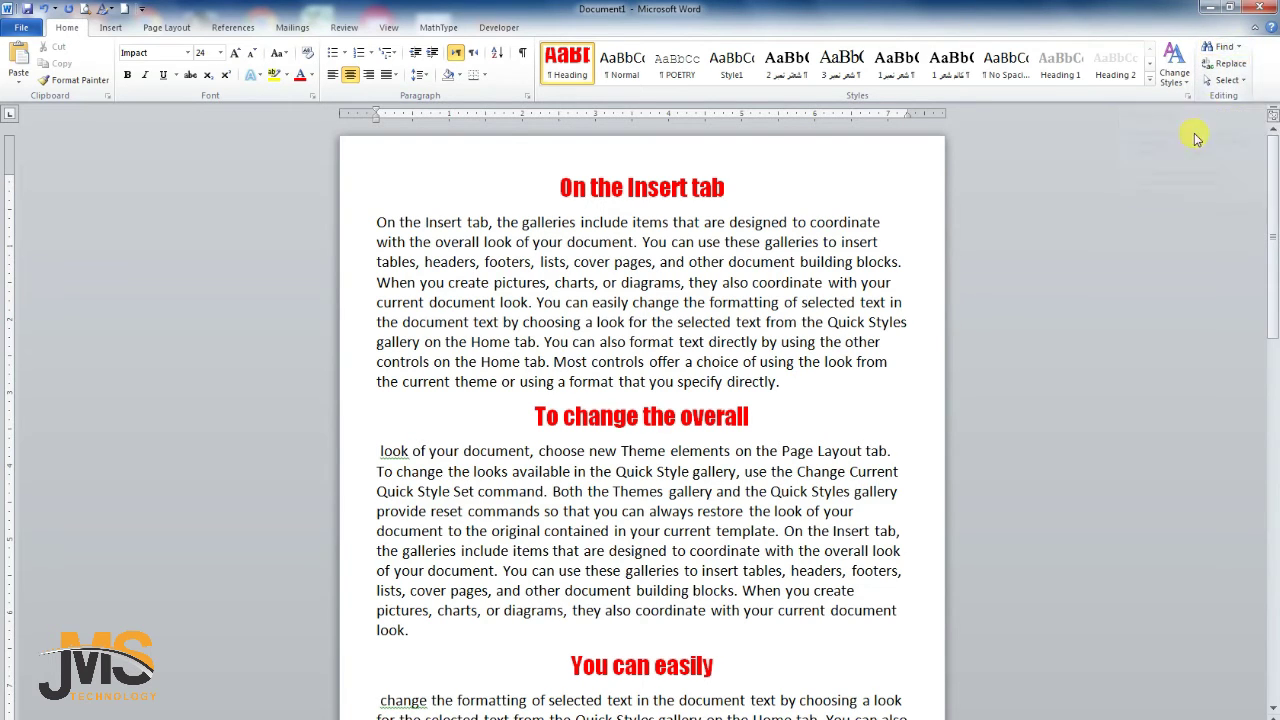
pyautogui.click(1240, 54)
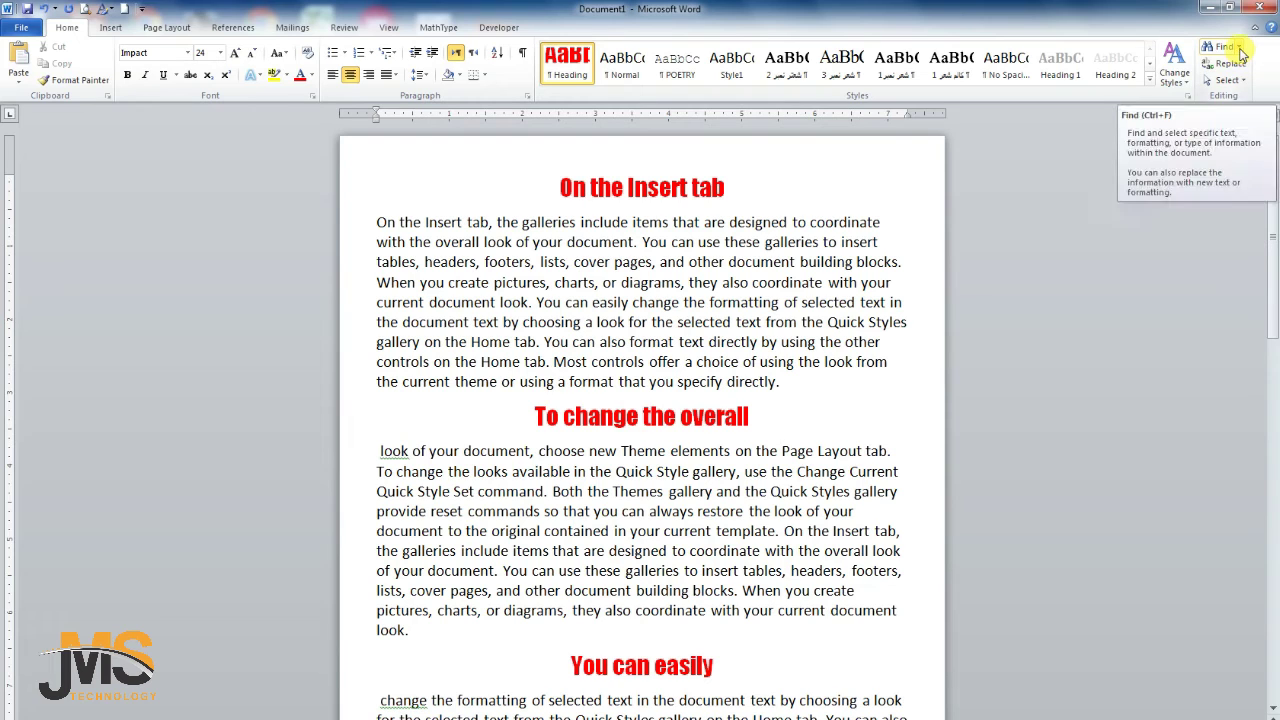
pyautogui.click(1239, 50)
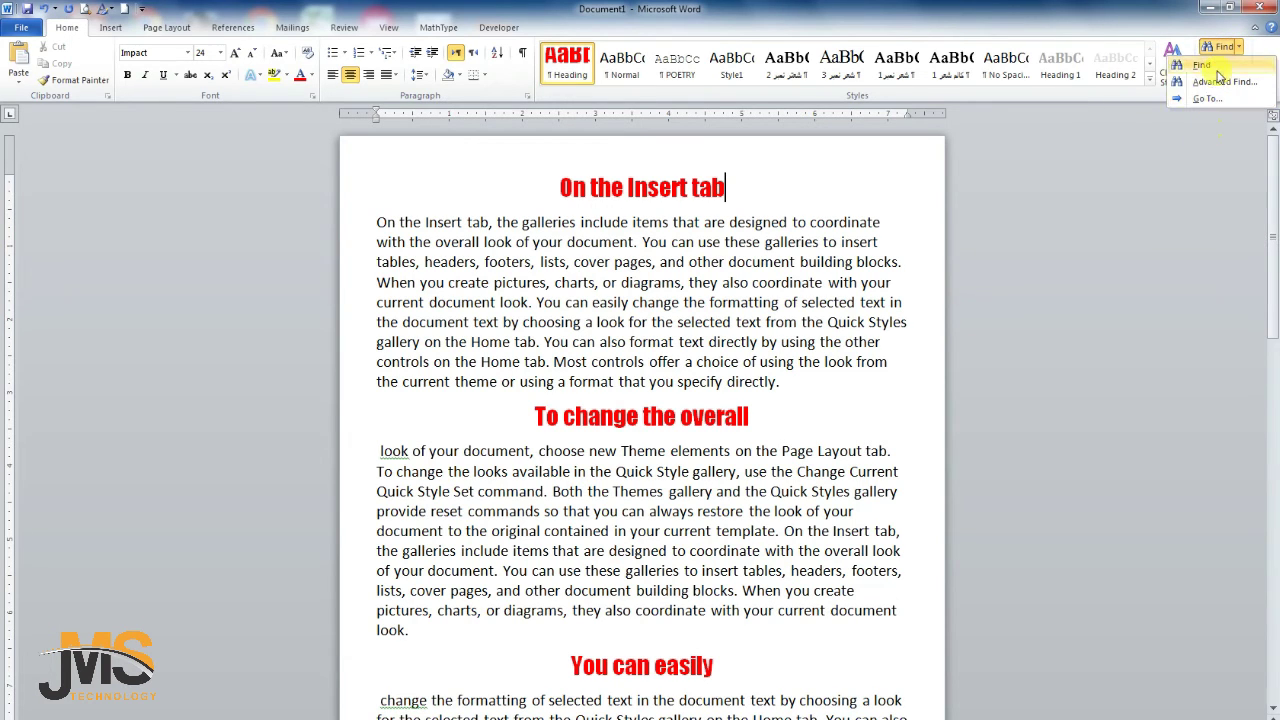
pyautogui.click(1203, 65)
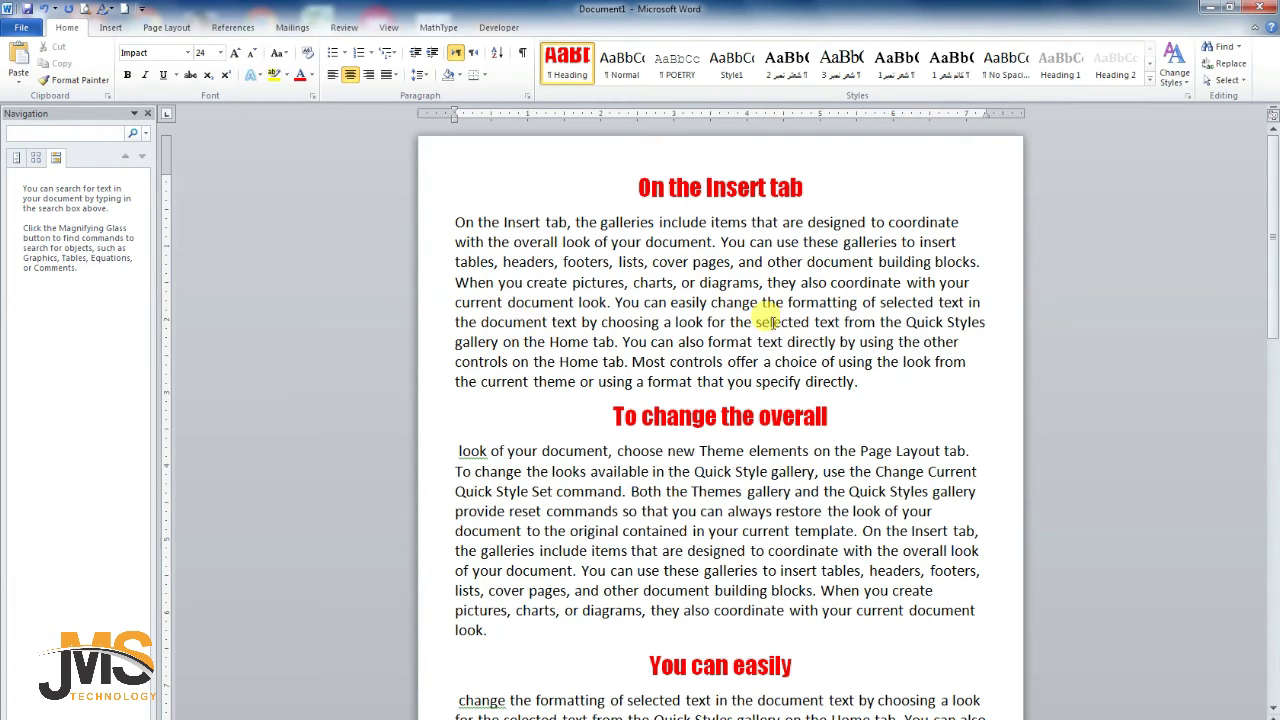
pyautogui.click(30, 138)
pyautogui.write('look')
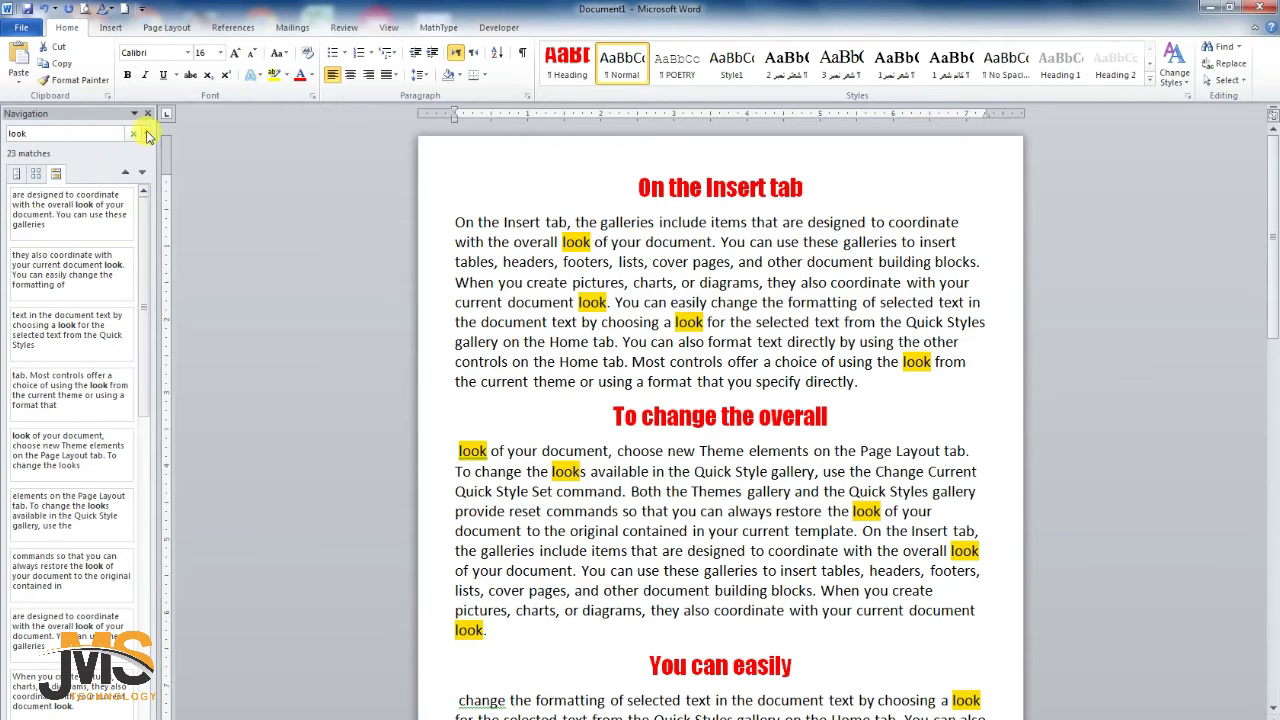
pyautogui.click(772, 412)
pyautogui.scroll(-5, 773, 405)
pyautogui.scroll(-3, 773, 405)
pyautogui.scroll(-2, 773, 405)
pyautogui.scroll(-5, 775, 407)
pyautogui.scroll(5, 776, 408)
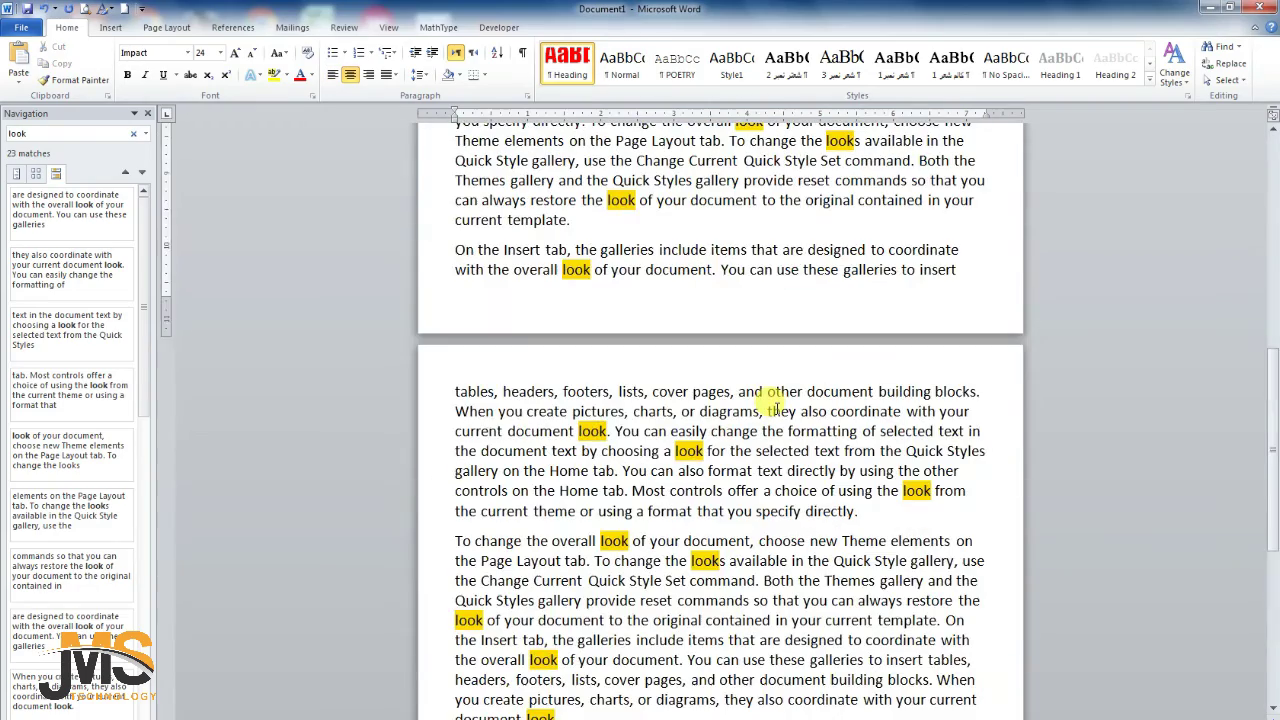
pyautogui.scroll(-2, 775, 407)
pyautogui.scroll(-1, 775, 407)
pyautogui.scroll(8, 775, 407)
pyautogui.scroll(7, 775, 407)
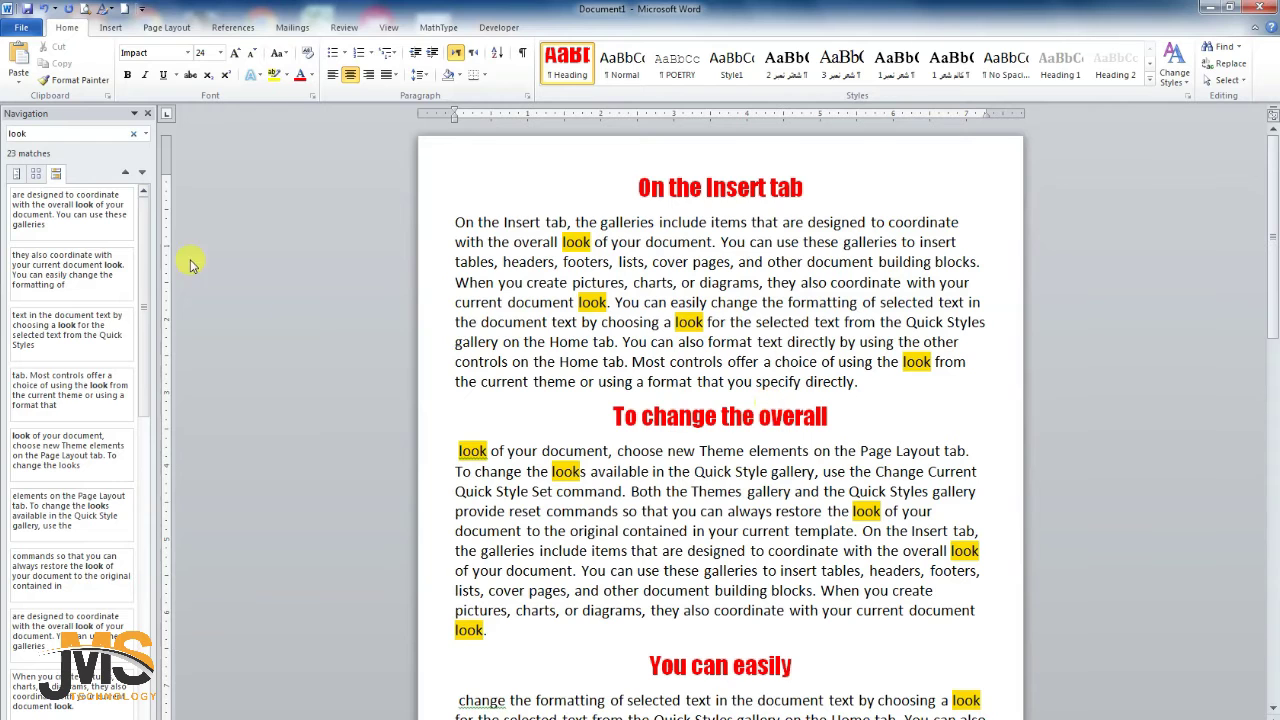
pyautogui.click(139, 135)
pyautogui.click(147, 118)
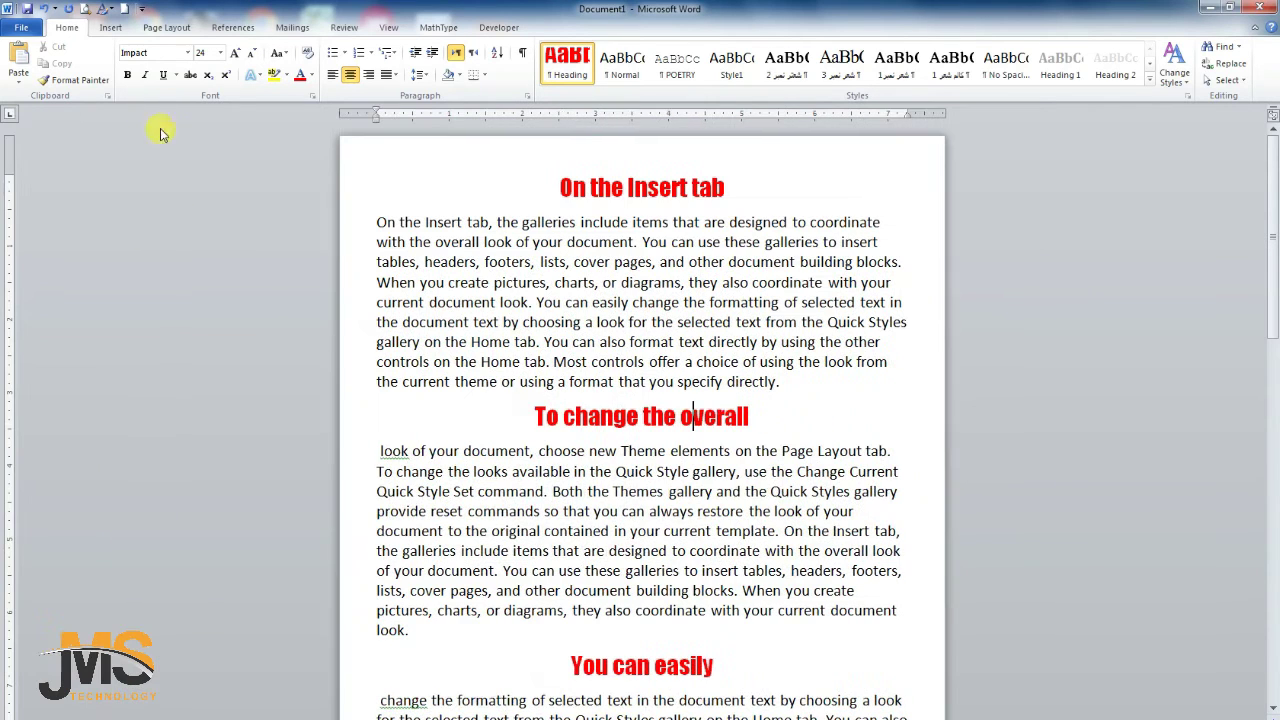
# Replace all 23 occurrences of 'look' with 'looked' and dismiss the count message.
pyautogui.click(1227, 66)
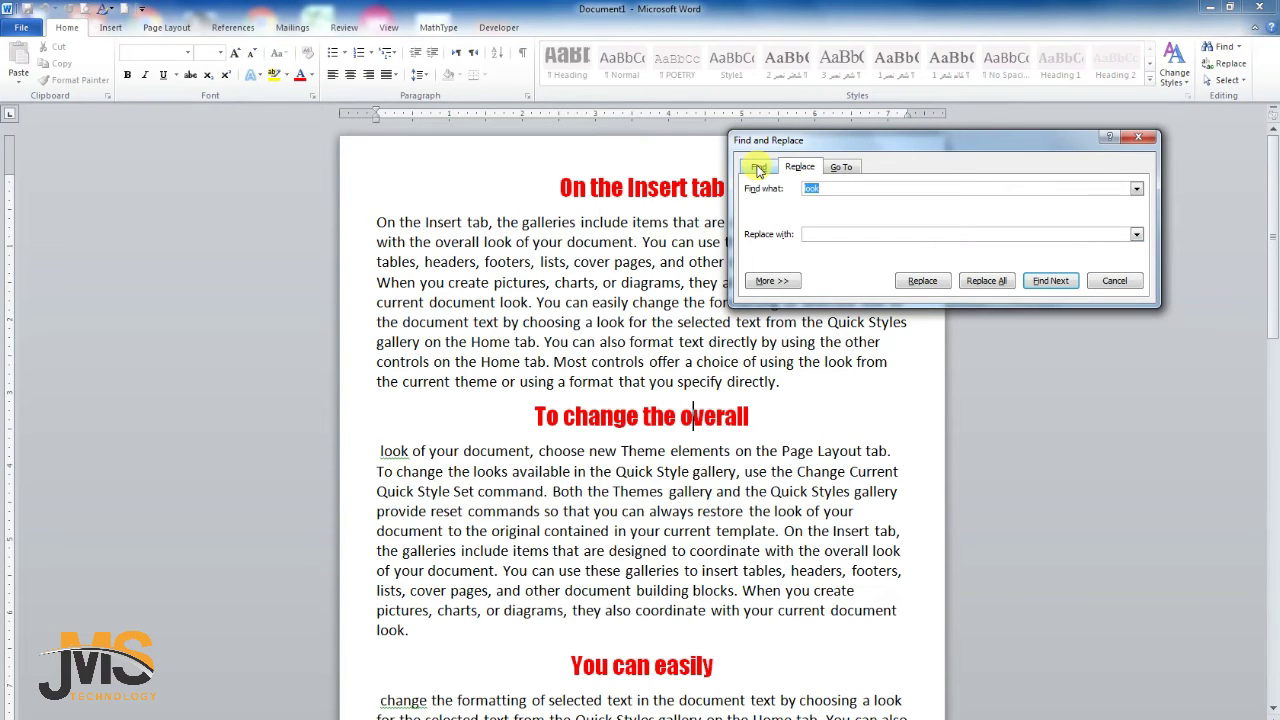
pyautogui.click(758, 168)
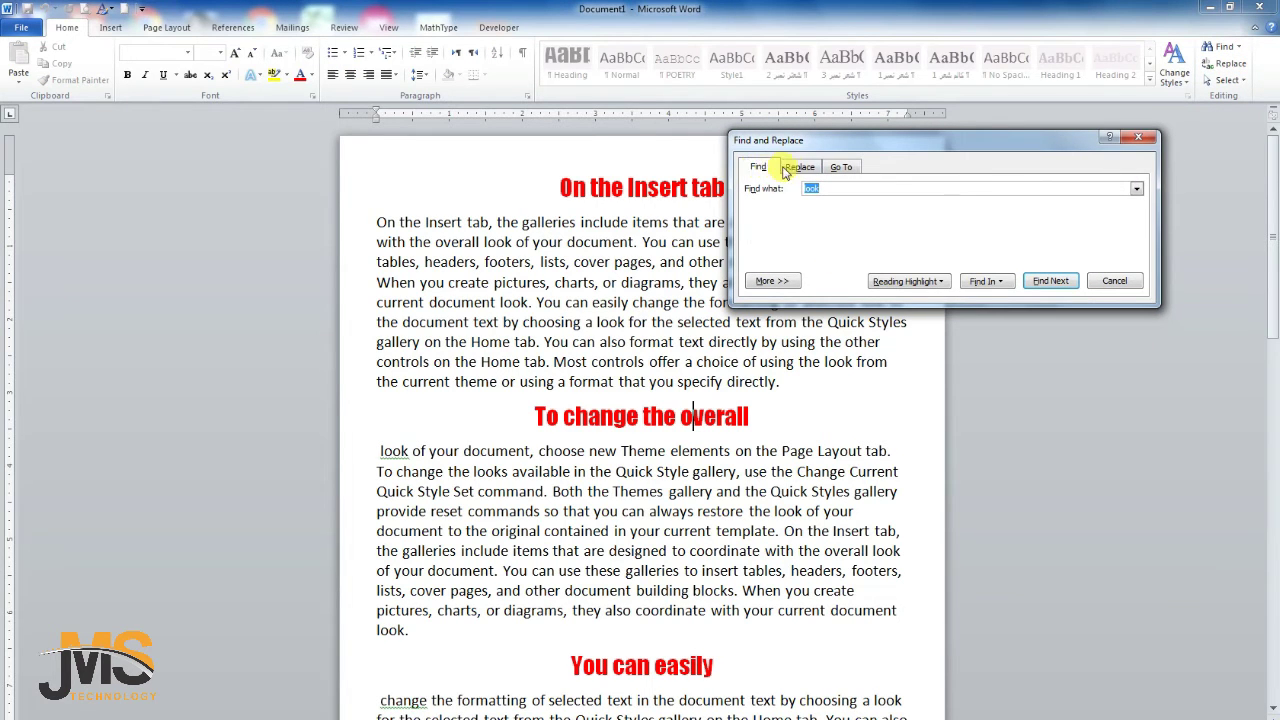
pyautogui.click(794, 170)
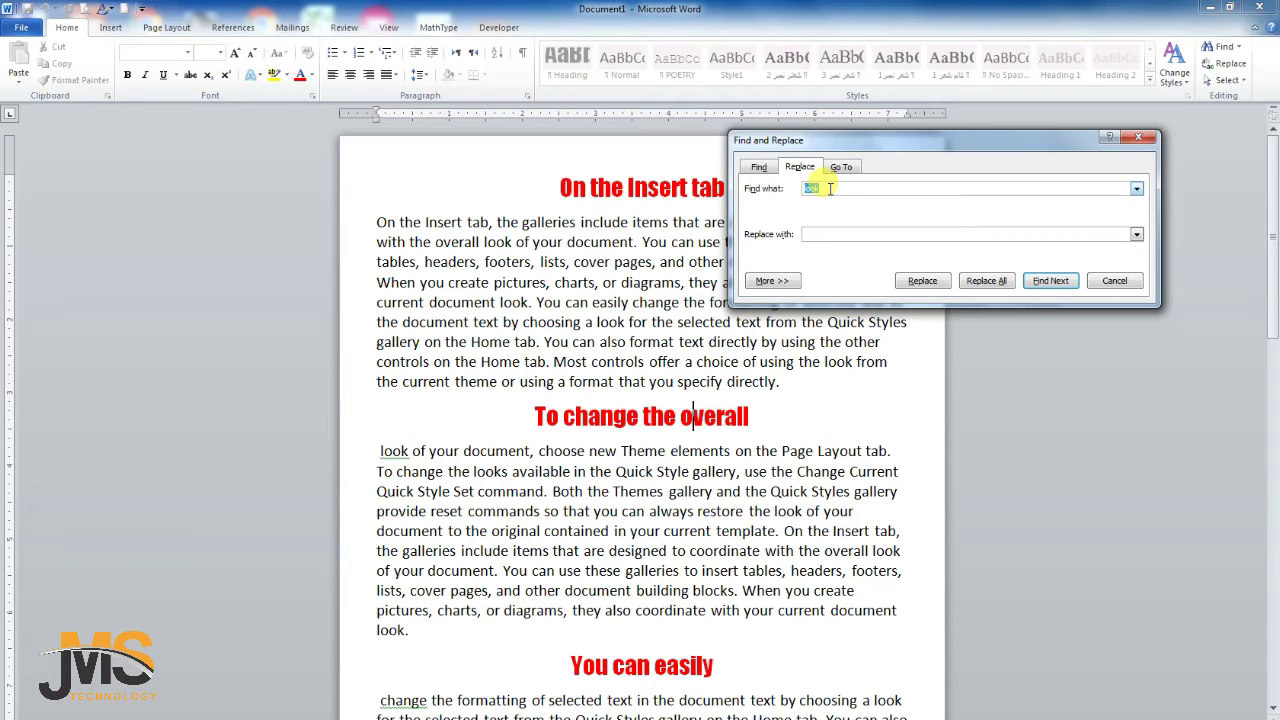
pyautogui.click(832, 234)
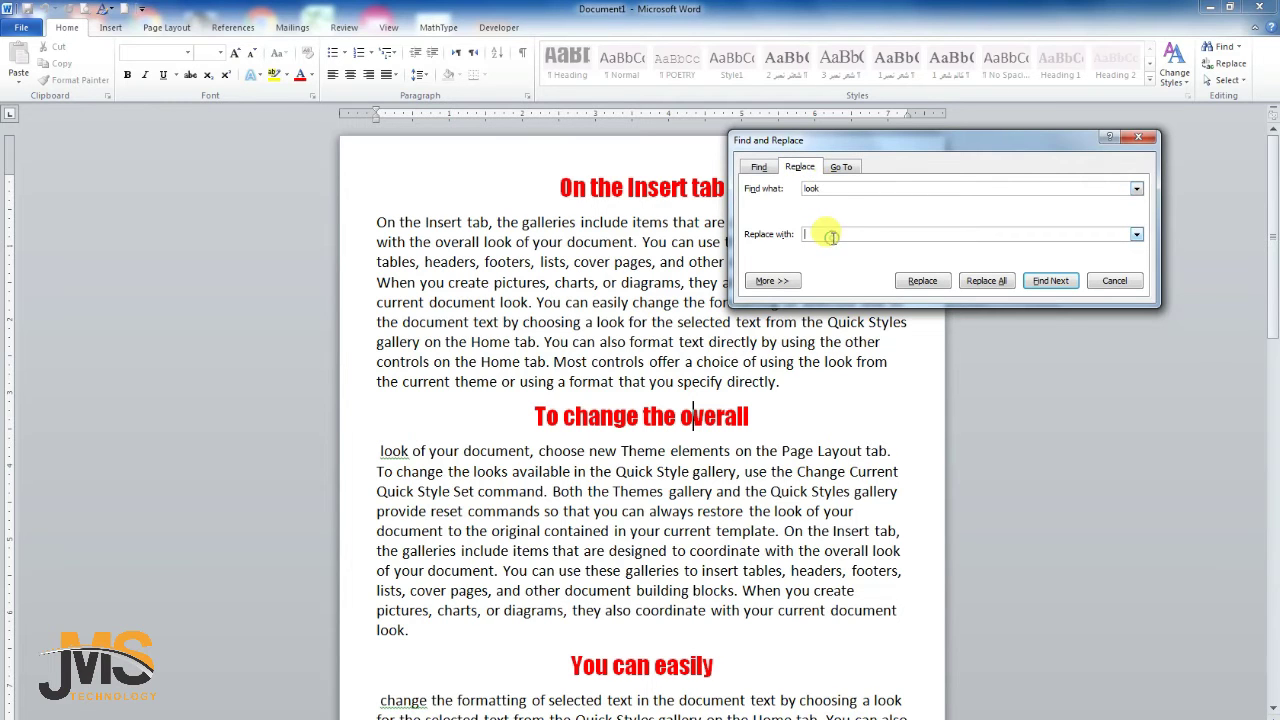
pyautogui.moveTo(929, 141); pyautogui.dragTo(1062, 177)
pyautogui.write('looked')
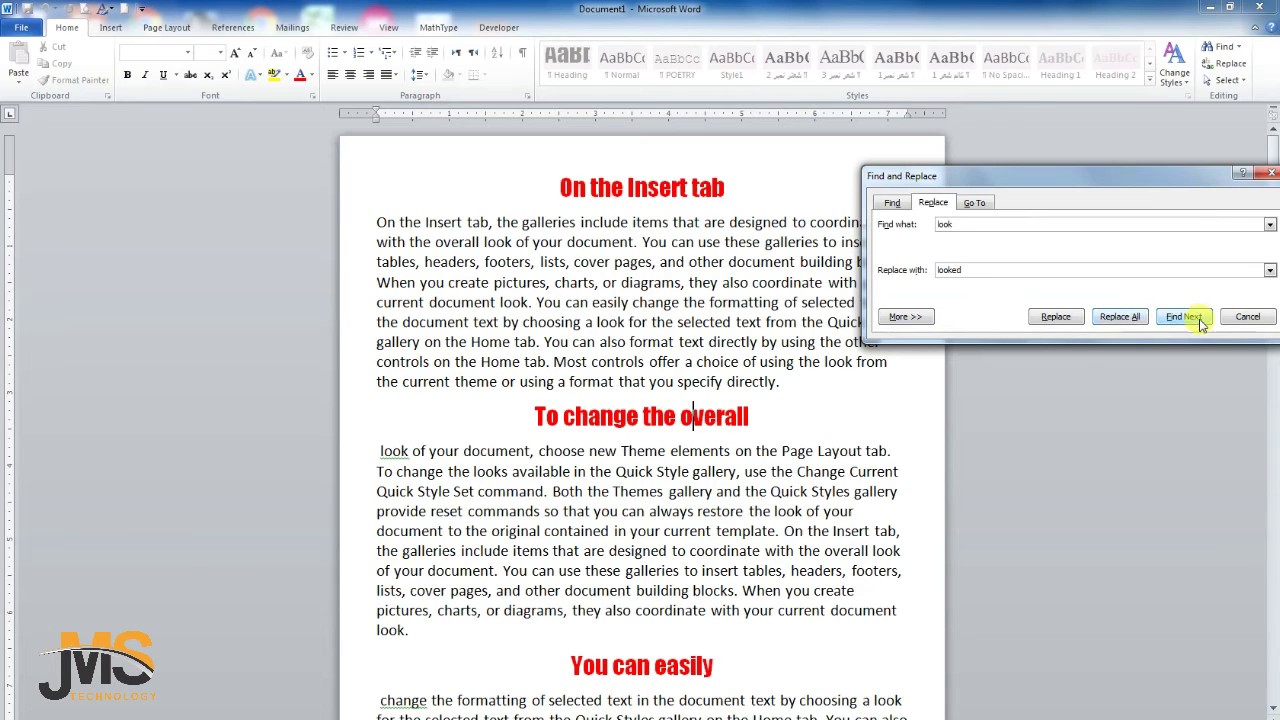
pyautogui.click(1128, 318)
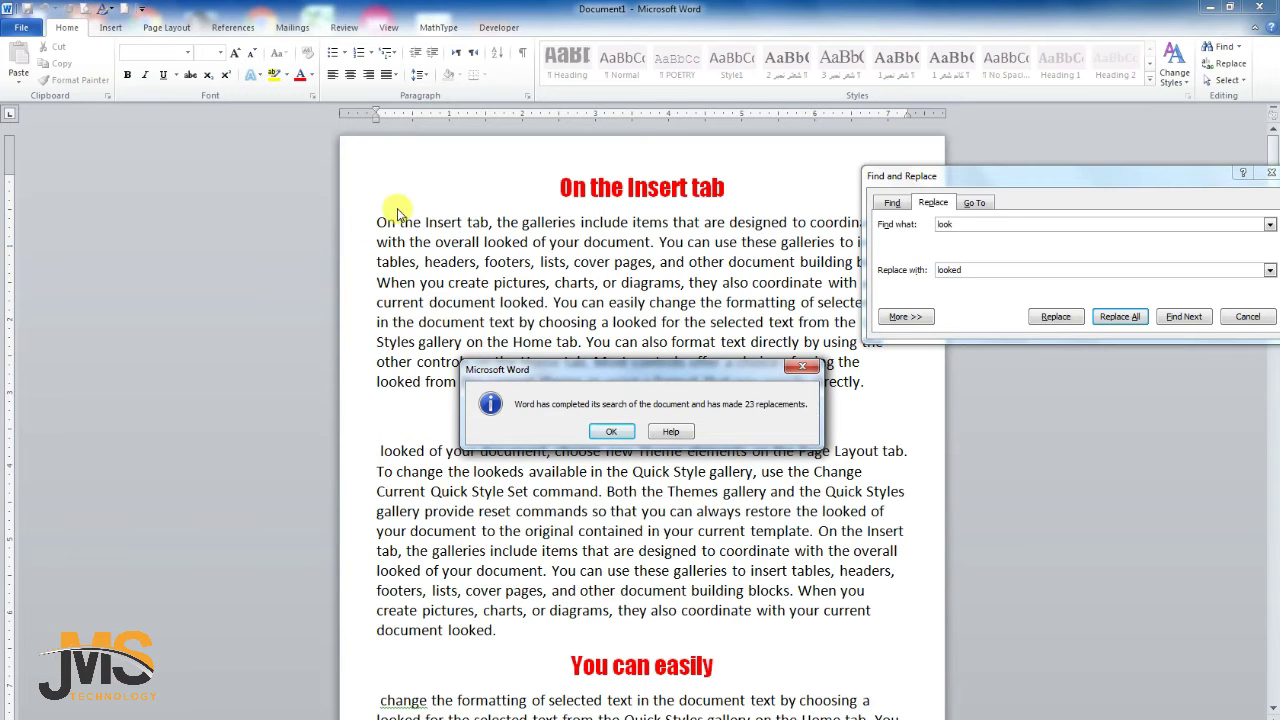
pyautogui.click(612, 432)
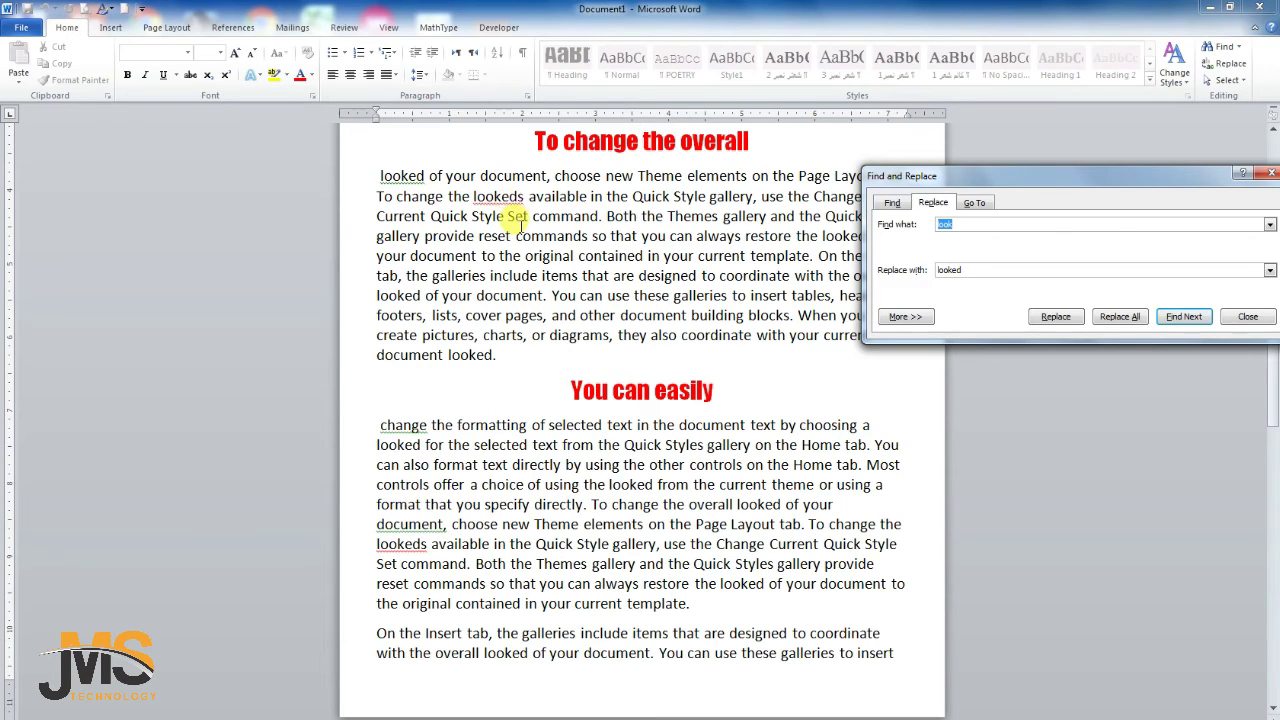
# Try replacing all 'looks' with 'looked', which finds zero matches.
pyautogui.click(511, 198)
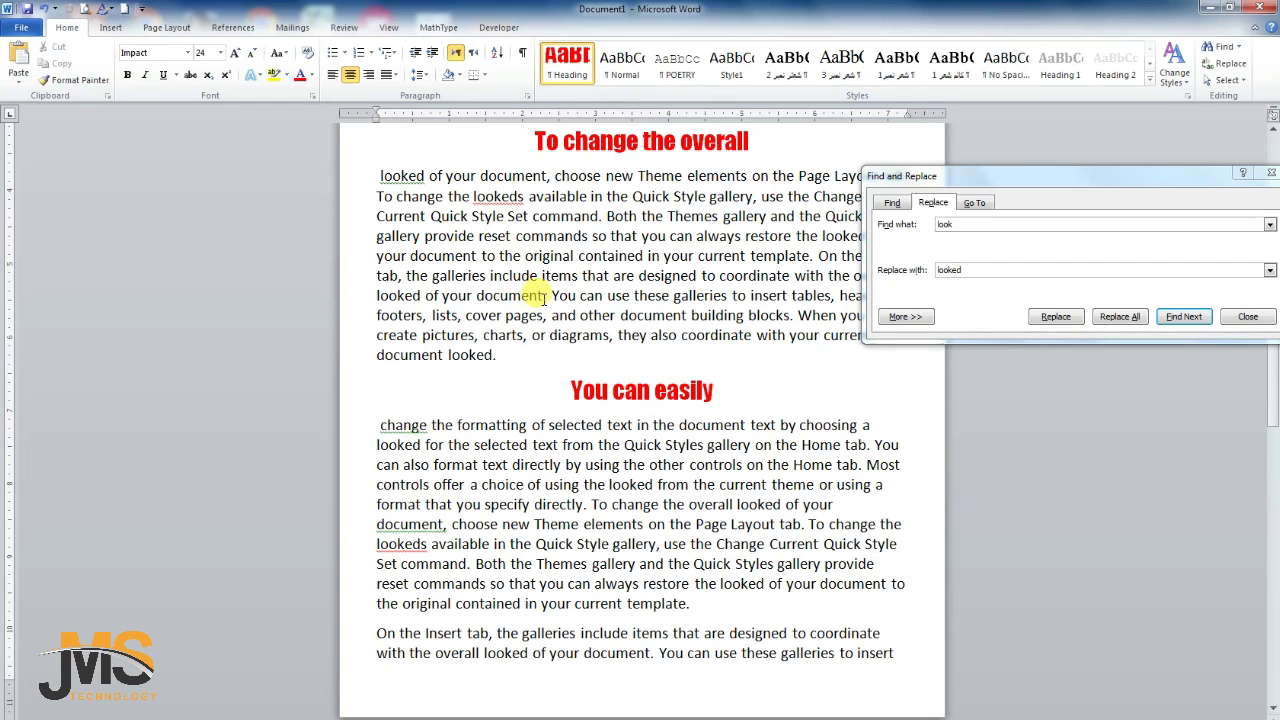
pyautogui.click(575, 278)
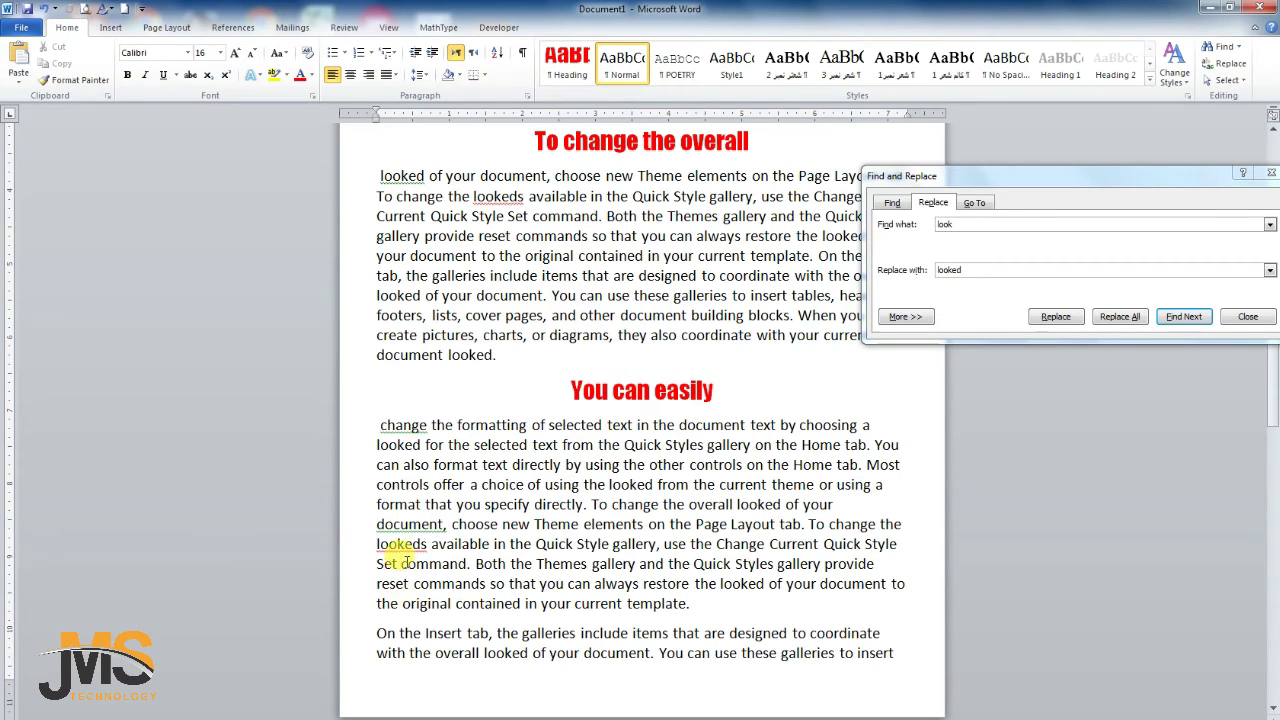
pyautogui.click(968, 270)
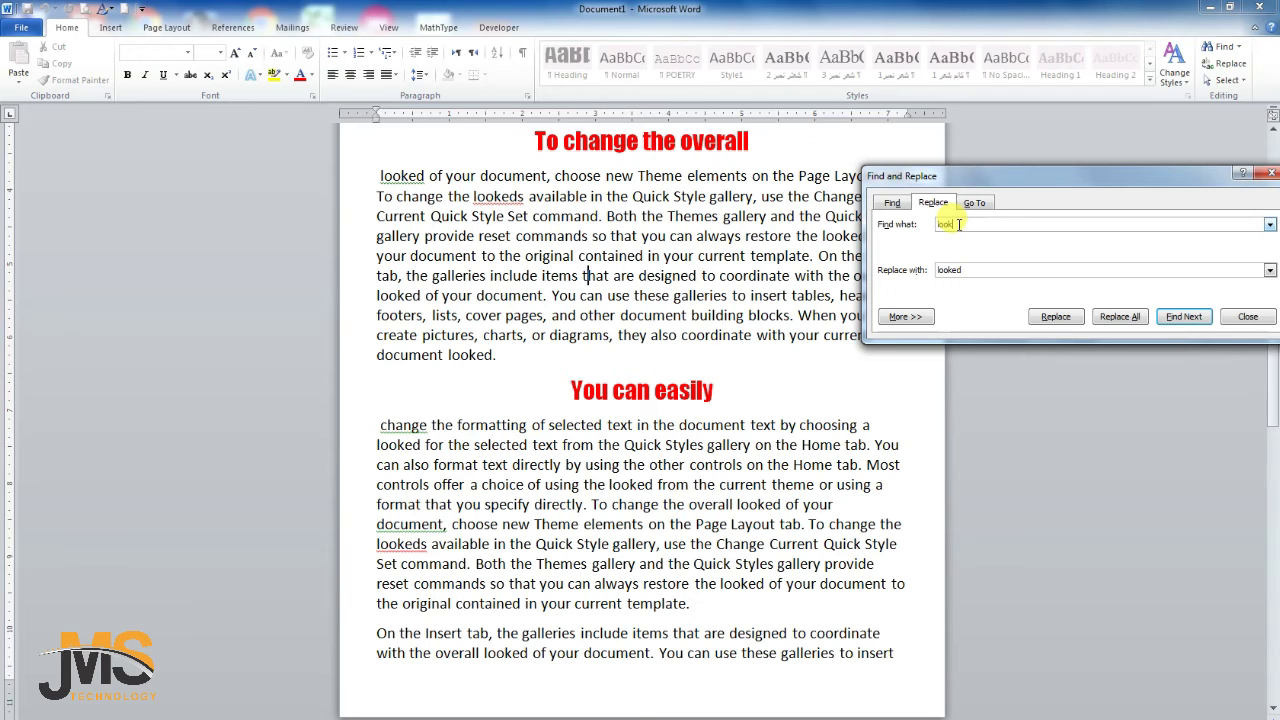
pyautogui.write('s')
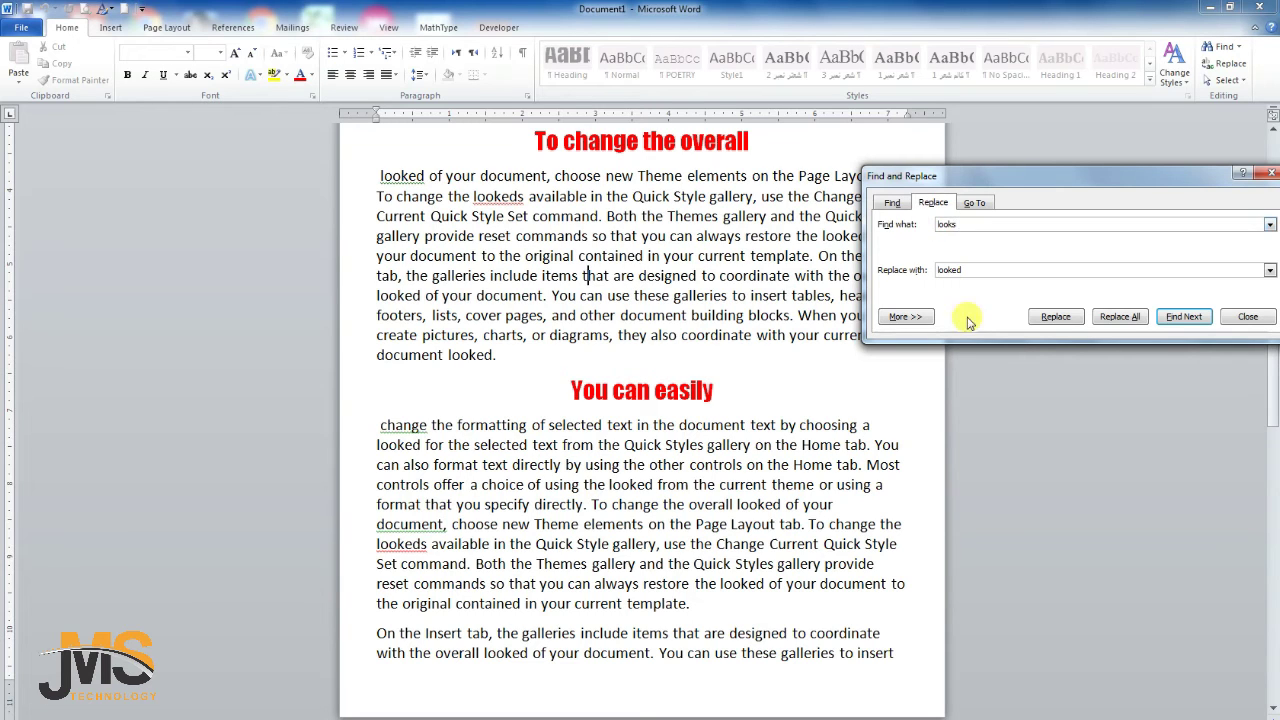
pyautogui.click(1121, 319)
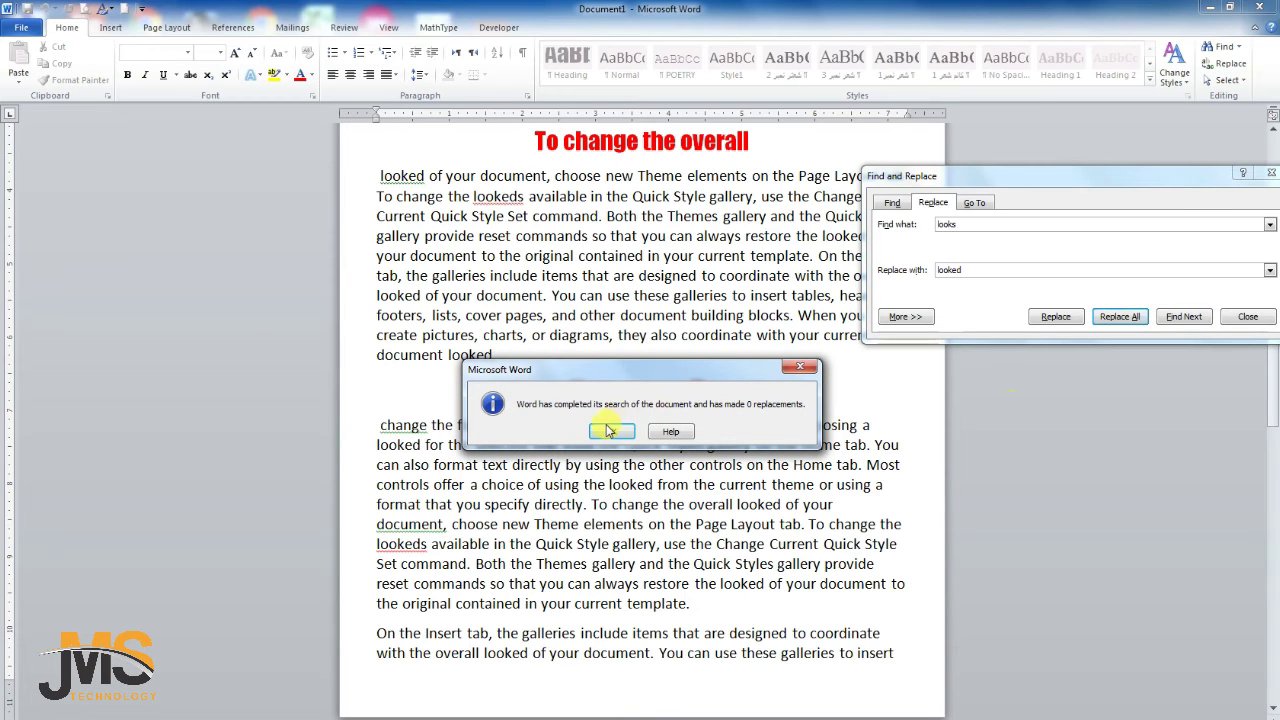
pyautogui.click(610, 432)
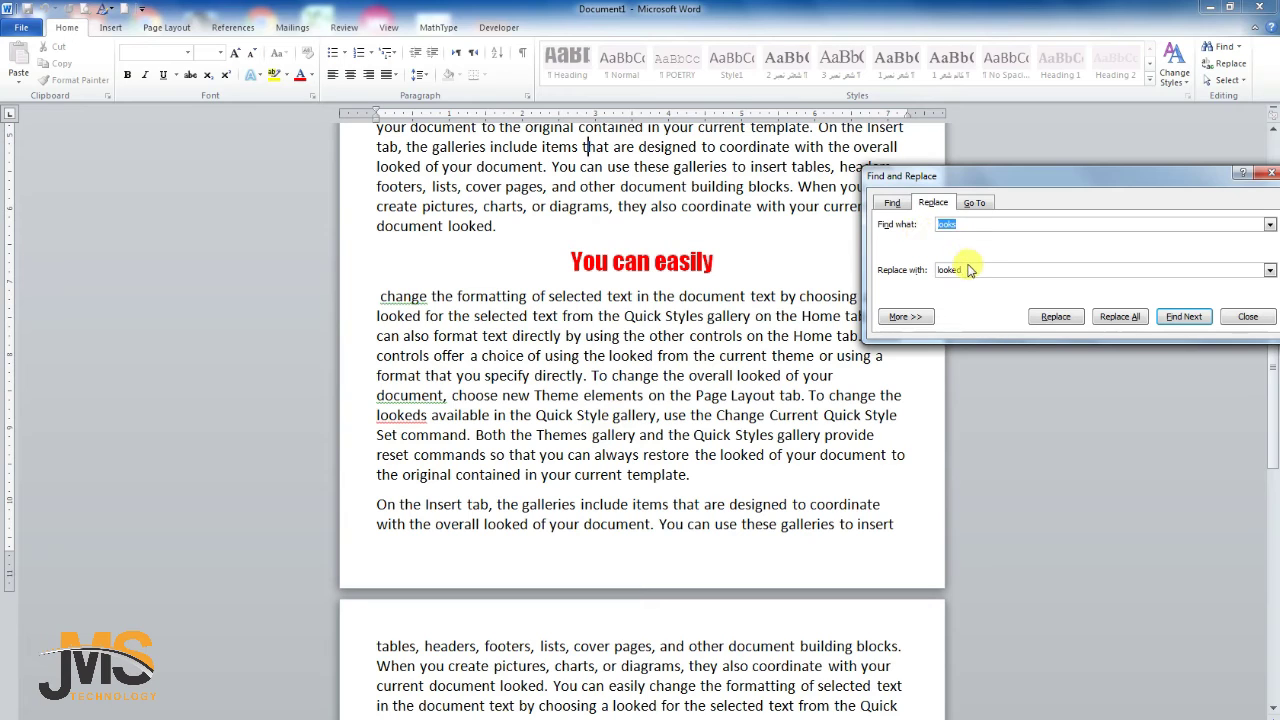
# Close Find and Replace and undo the earlier 'look' to 'looked' replacements.
pyautogui.moveTo(966, 266); pyautogui.dragTo(915, 268)
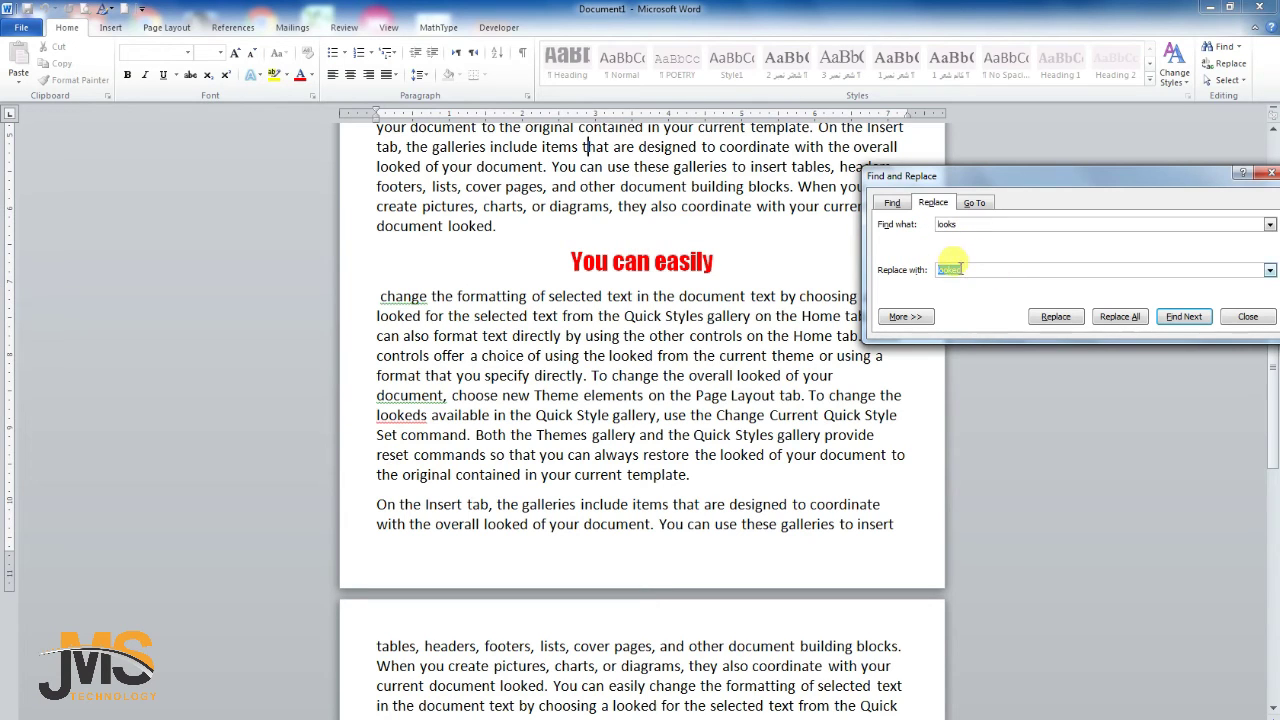
pyautogui.rightClick(956, 270)
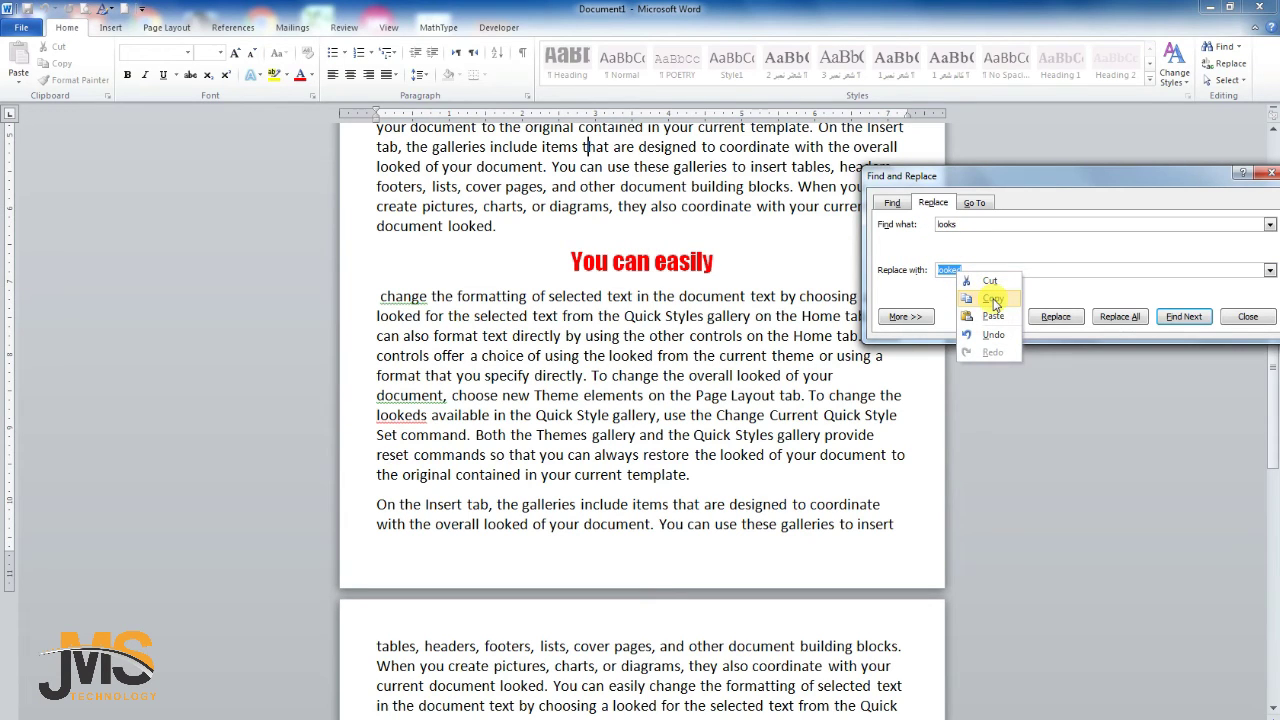
pyautogui.click(1270, 174)
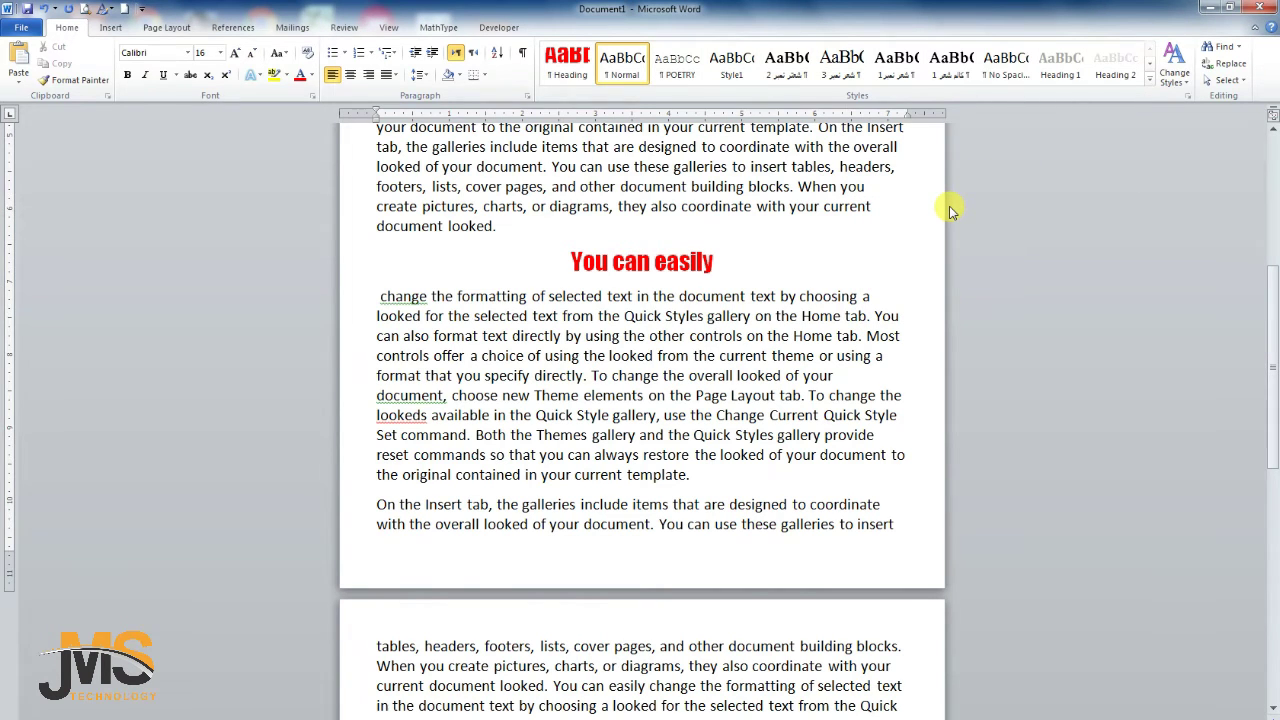
pyautogui.hotkey('ctrl', 'z')
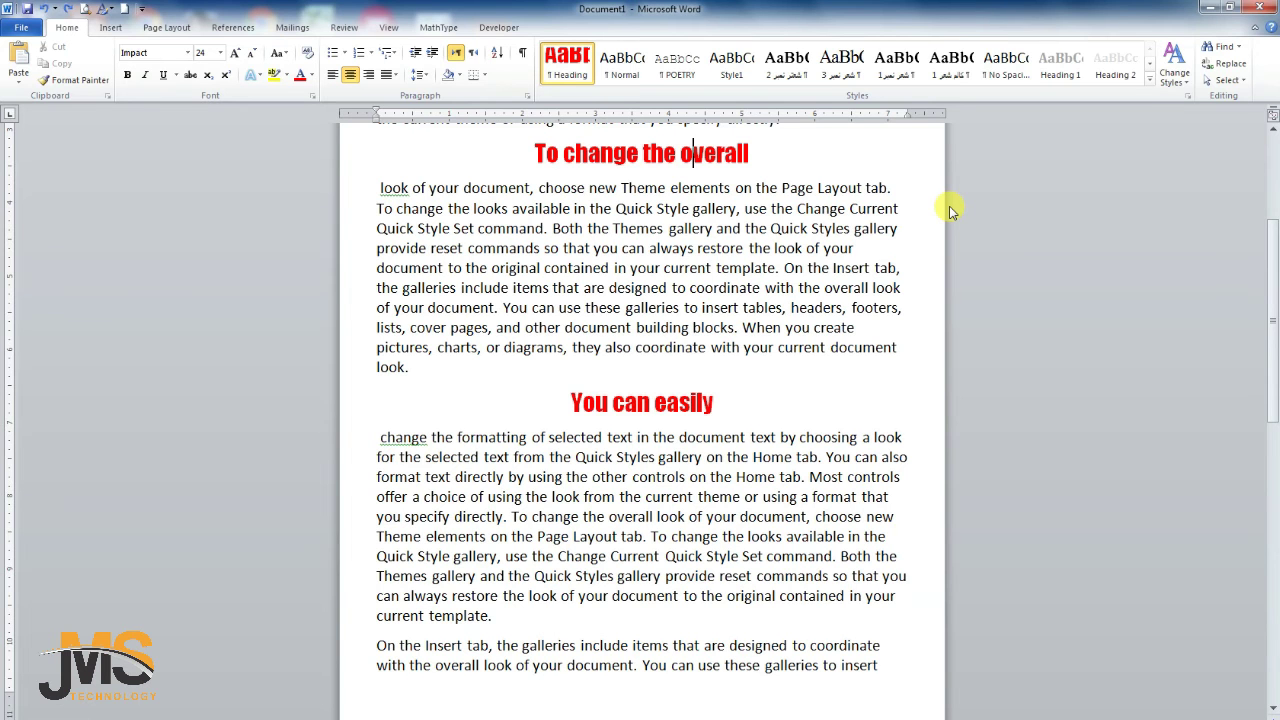
# Undo one more change and set Find what back to 'look' in Replace.
pyautogui.hotkey('ctrl', 'z')
pyautogui.hotkey('ctrl', 'z')
pyautogui.scroll(2, 634, 357)
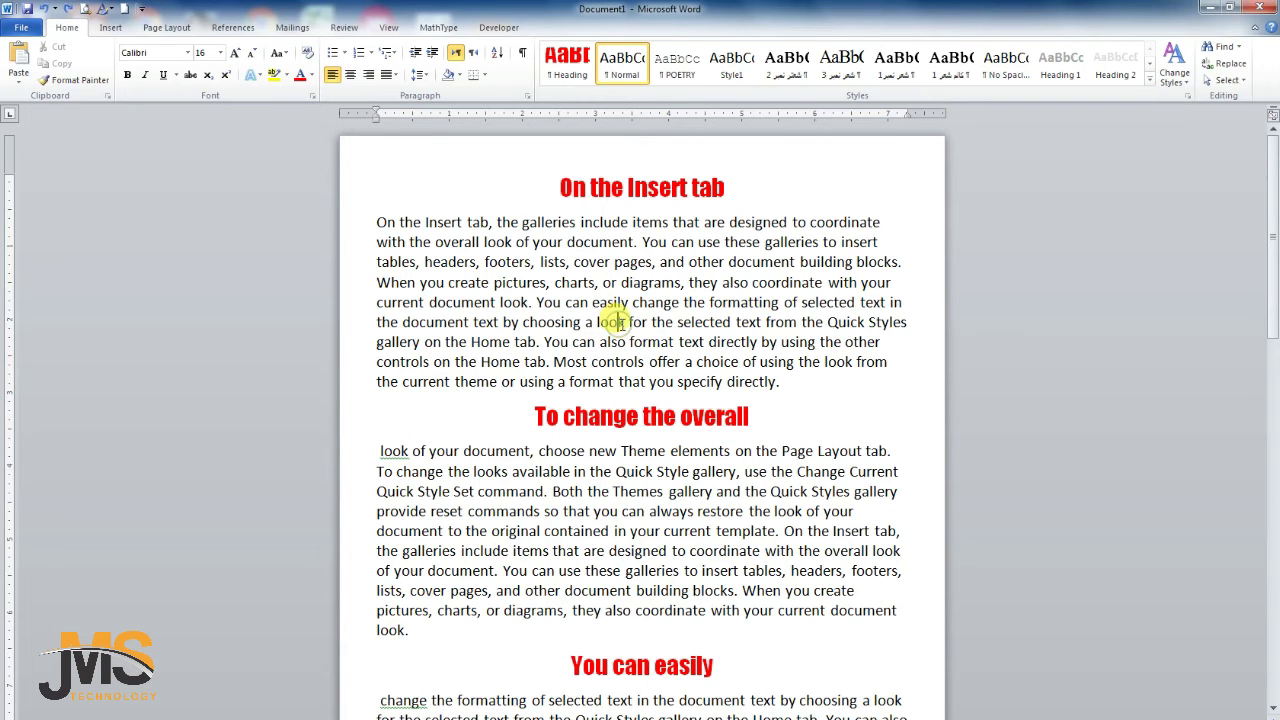
pyautogui.click(1232, 66)
pyautogui.click(957, 226)
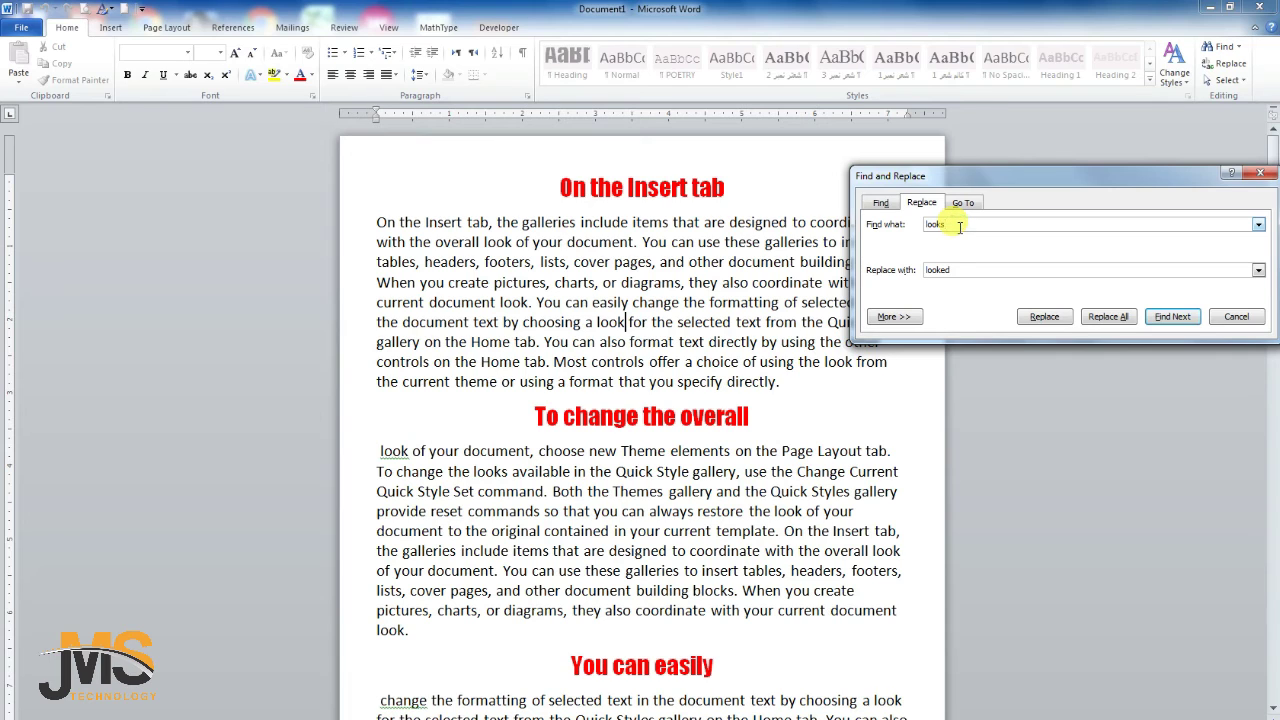
pyautogui.press('BackSpace')
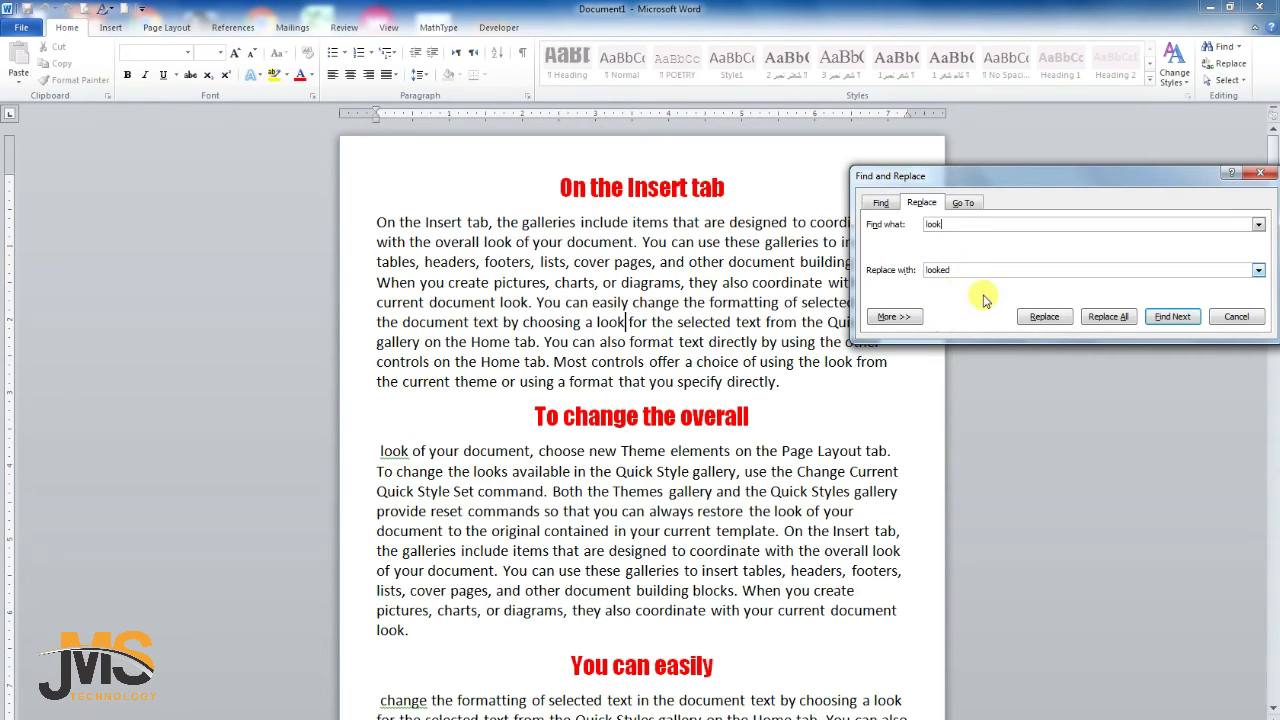
# Find, replace, then replace all 'look' with 'looked' (23 replacements) and close the dialog.
pyautogui.click(1044, 316)
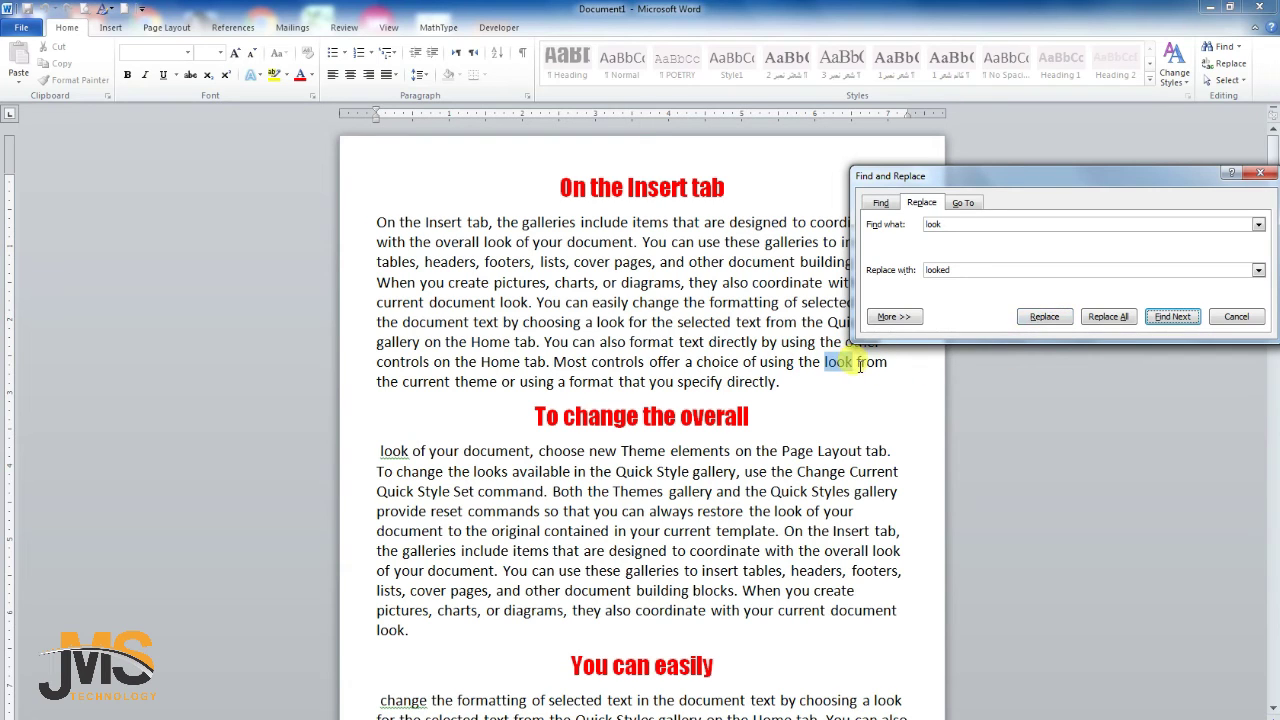
pyautogui.click(1044, 316)
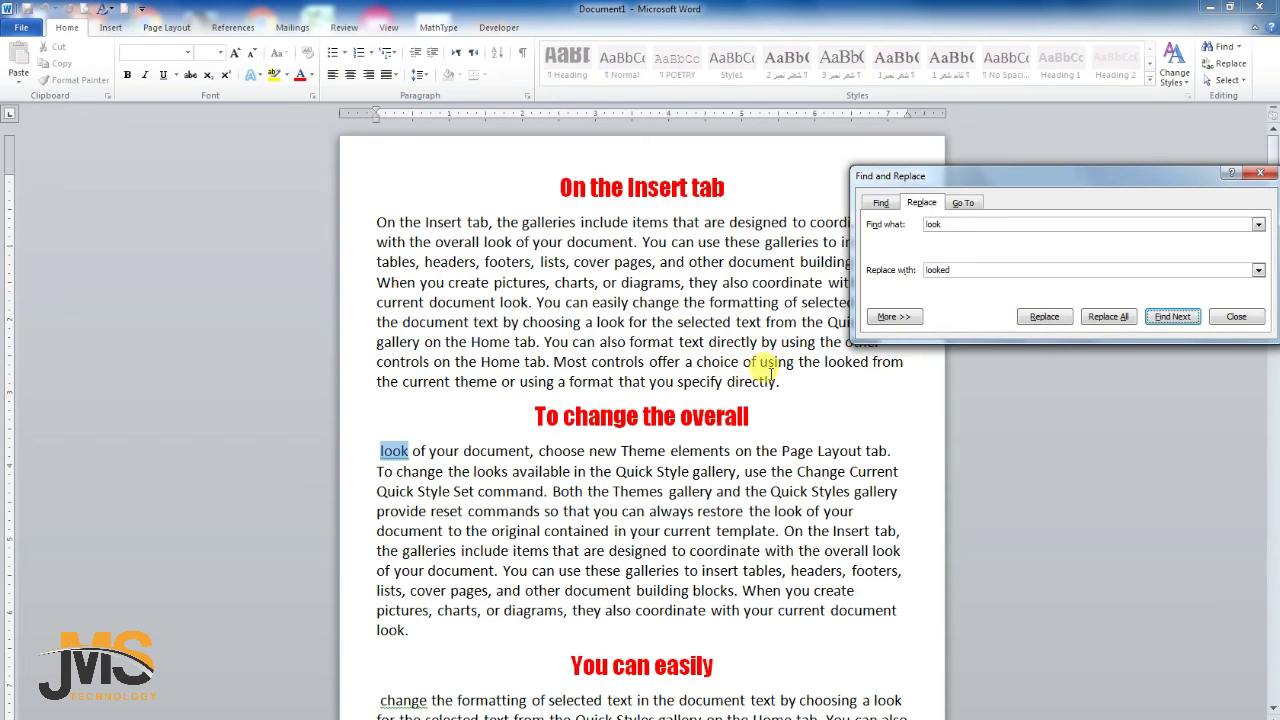
pyautogui.click(1108, 316)
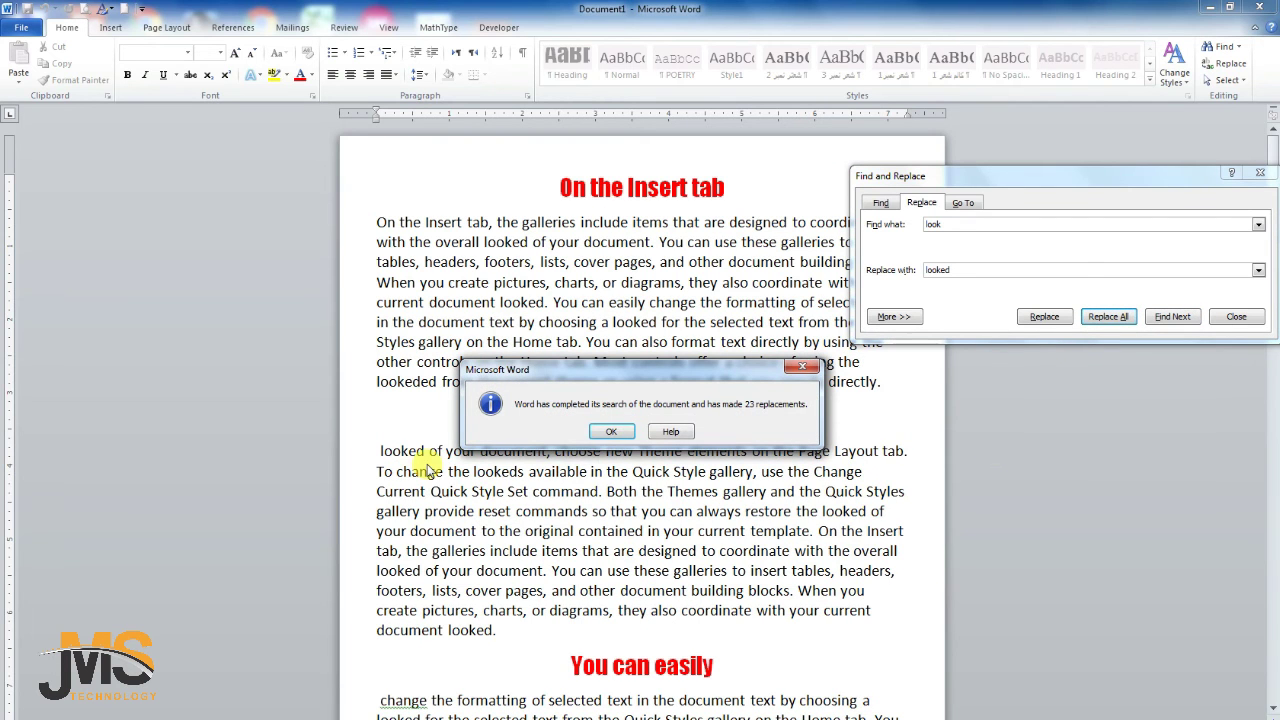
pyautogui.click(611, 431)
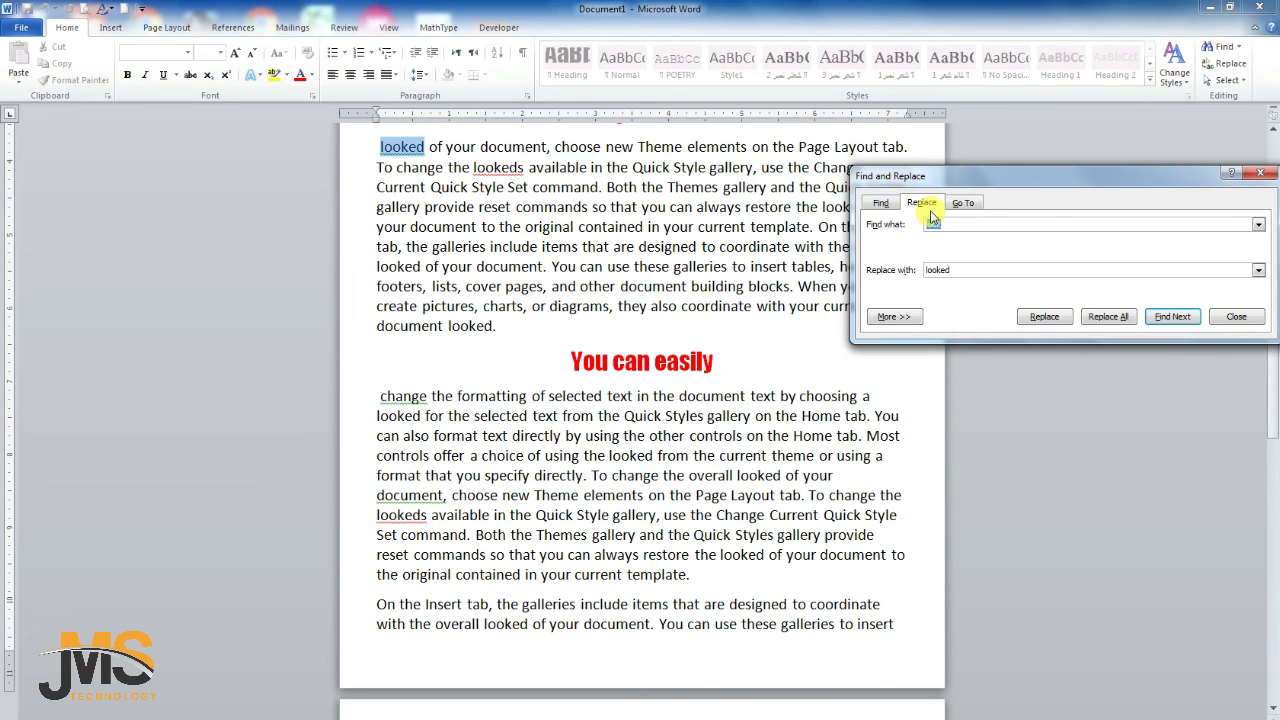
pyautogui.click(1268, 175)
# Select the entire document with Select All.
pyautogui.scroll(5, 688, 295)
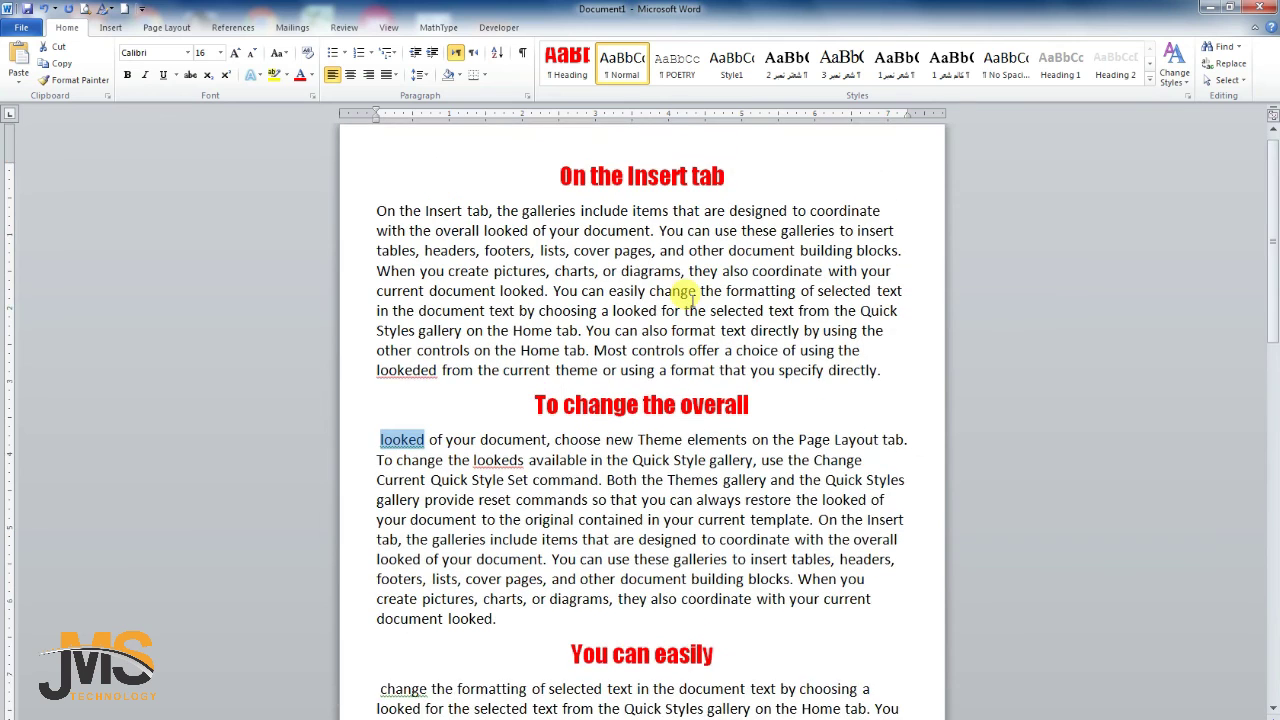
pyautogui.click(666, 318)
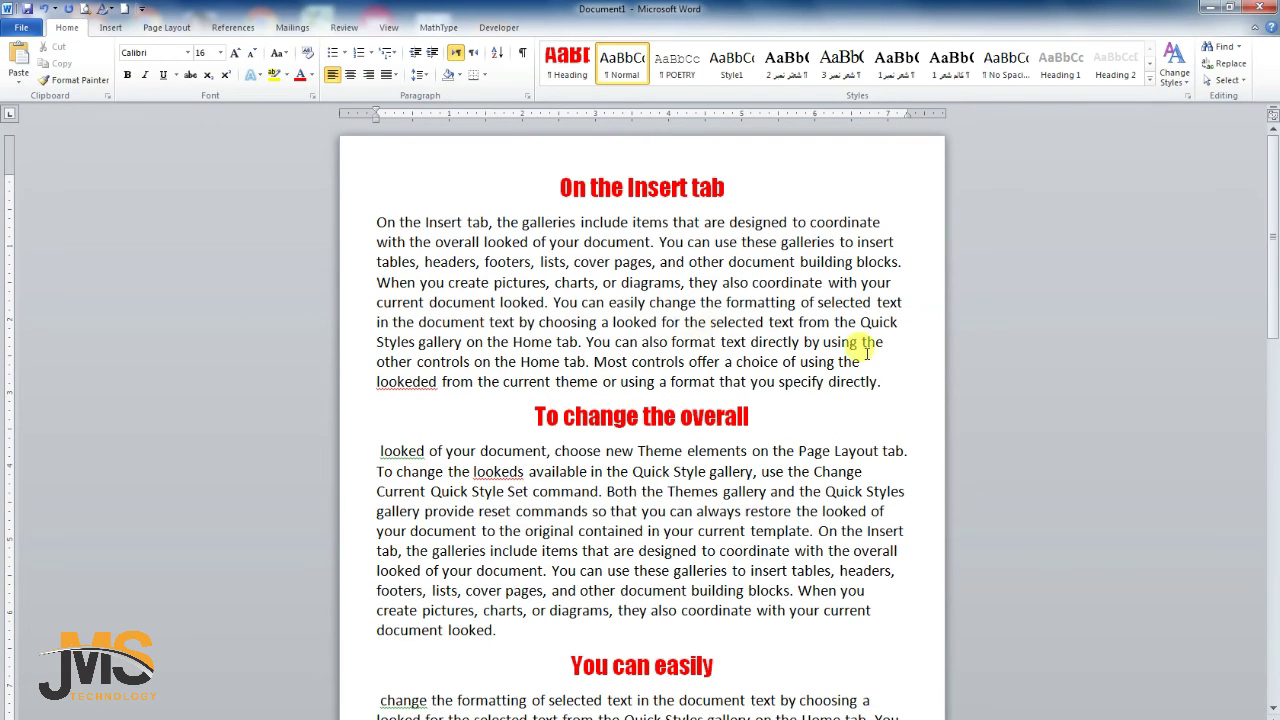
pyautogui.click(1226, 80)
pyautogui.click(1089, 100)
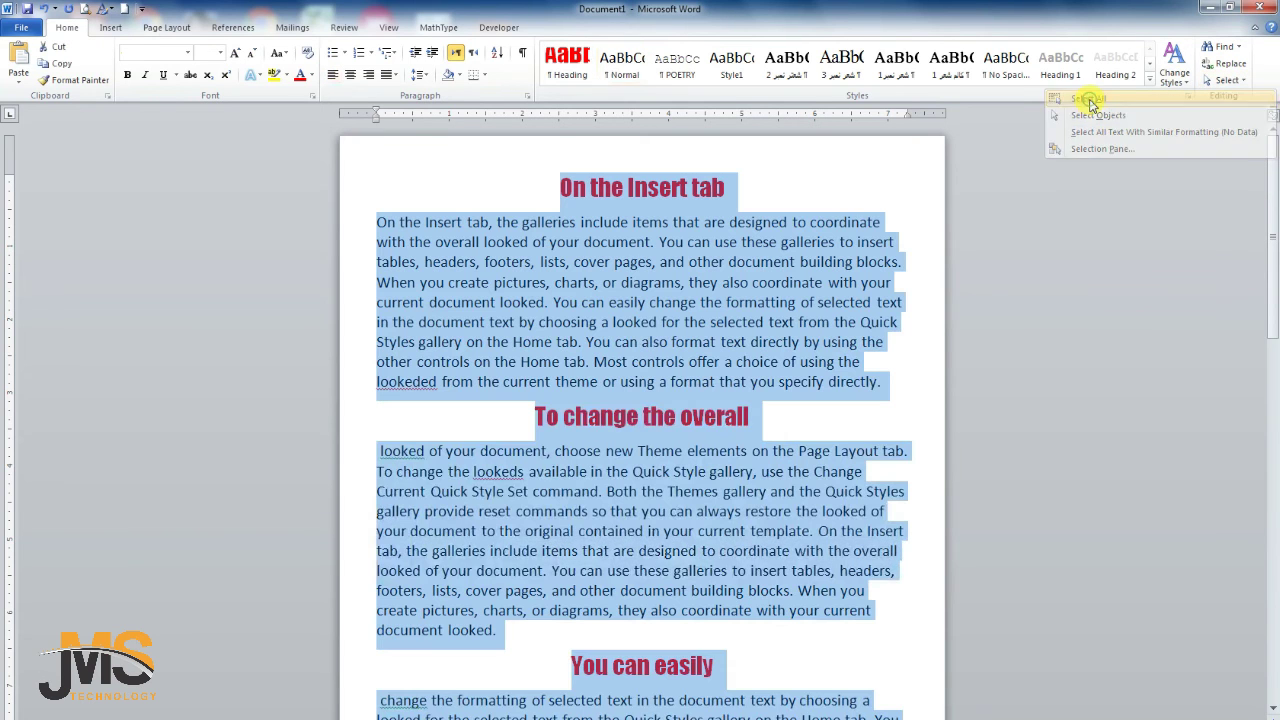
# Switch to Select Objects, then open the Selection Pane.
pyautogui.click(1236, 84)
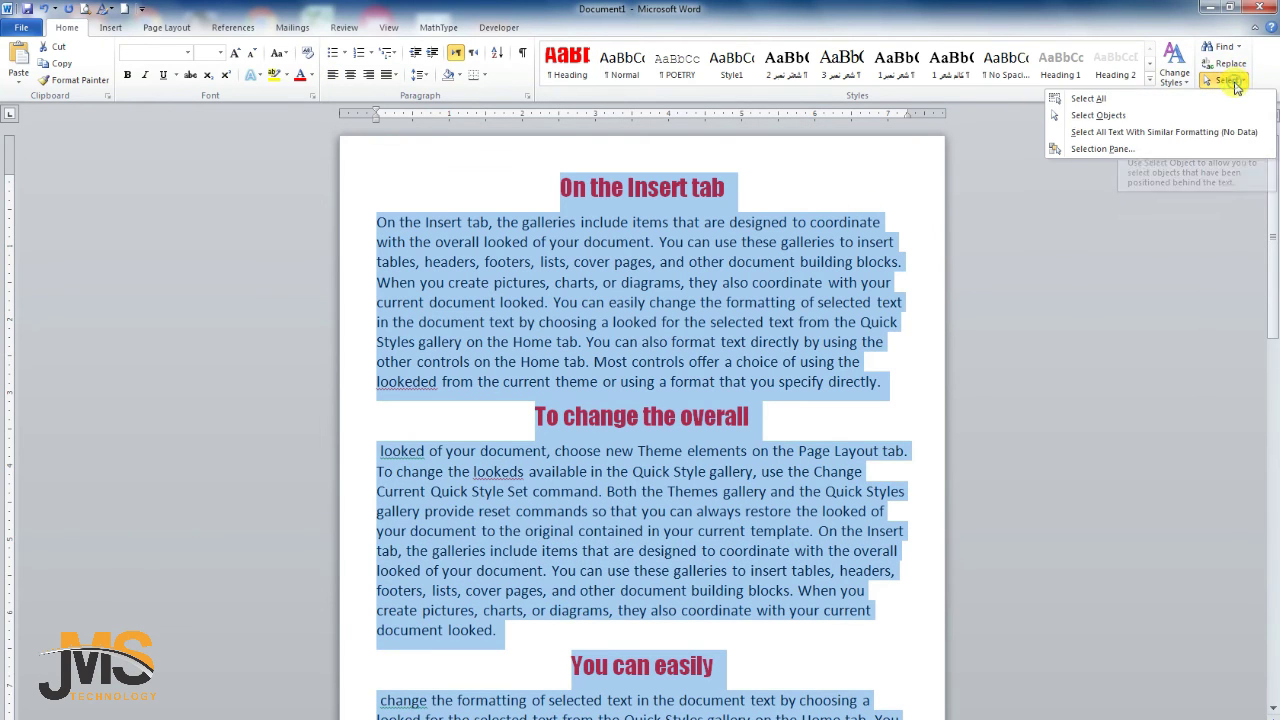
pyautogui.click(1101, 120)
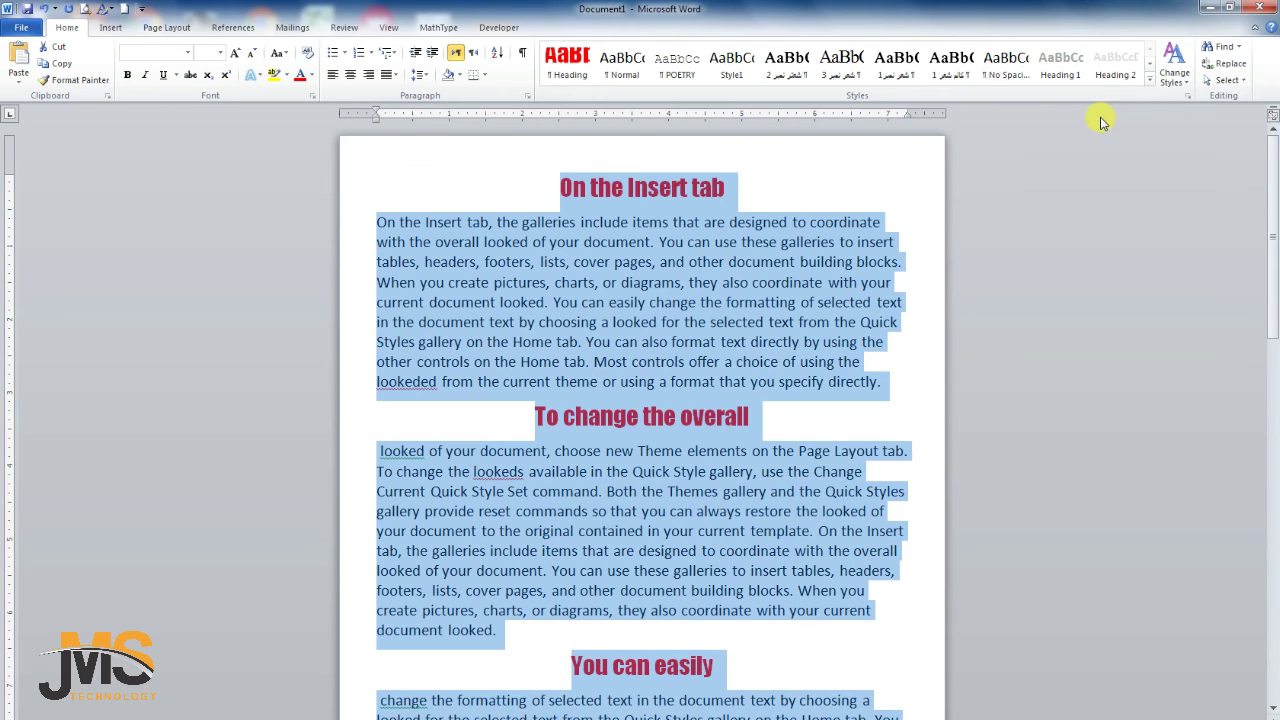
pyautogui.click(1224, 86)
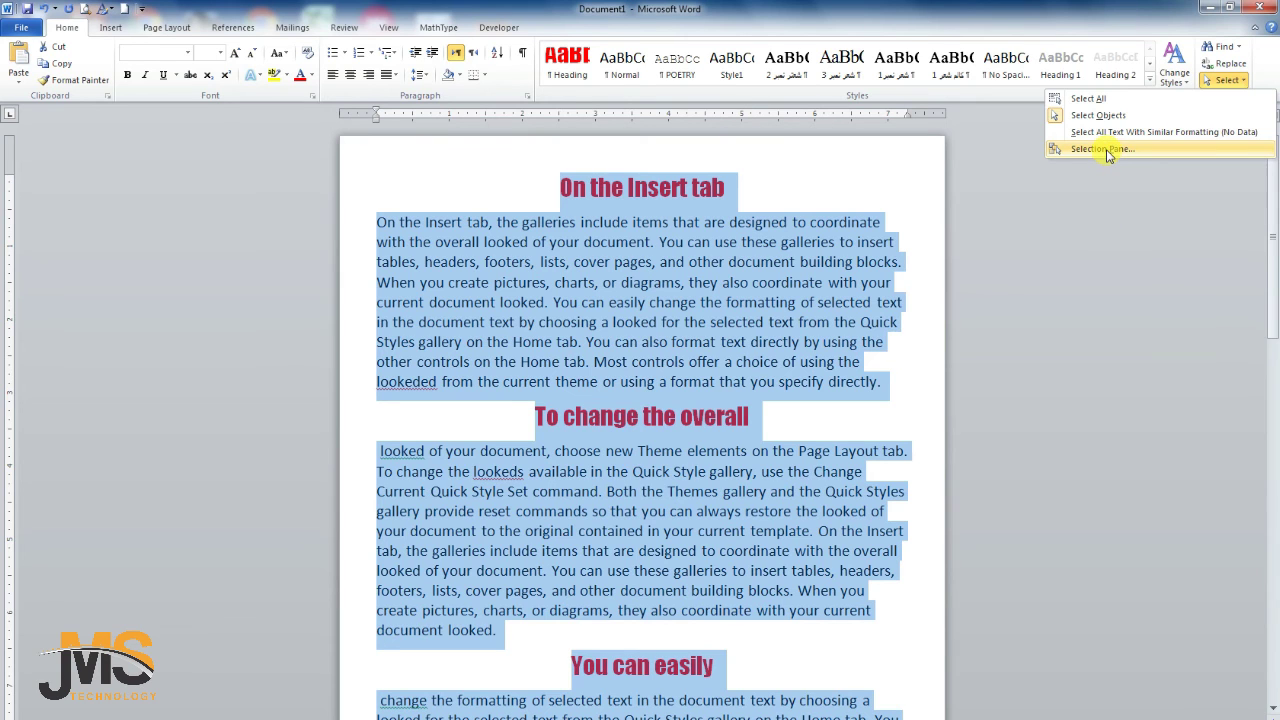
pyautogui.click(1103, 149)
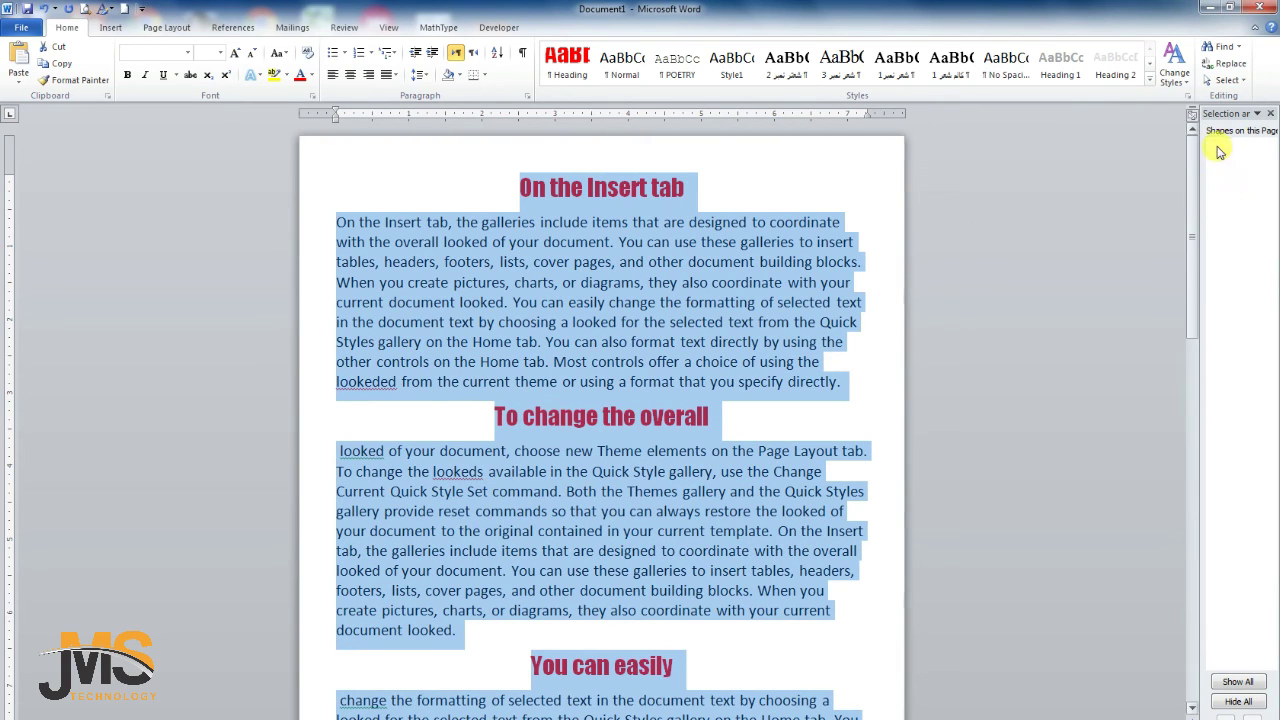
# Close the Selection pane and deselect by placing the caret in 'On the Insert tab'.
pyautogui.click(1257, 114)
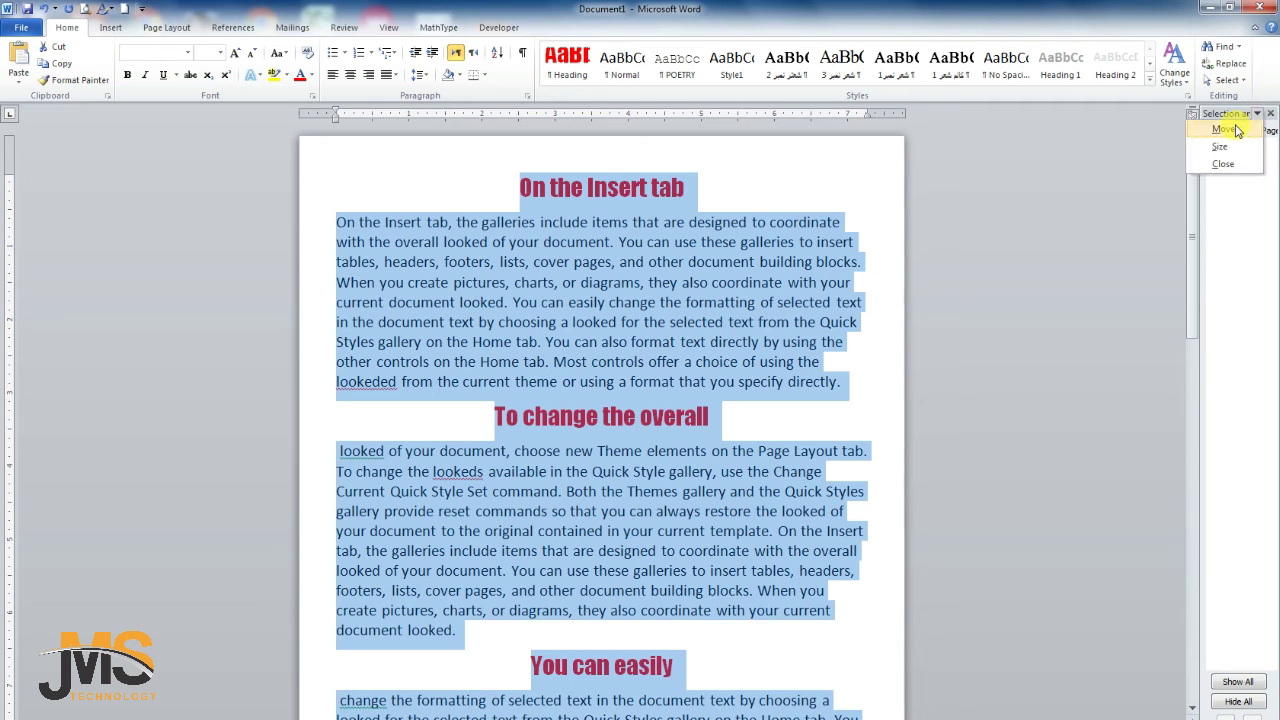
pyautogui.click(1219, 198)
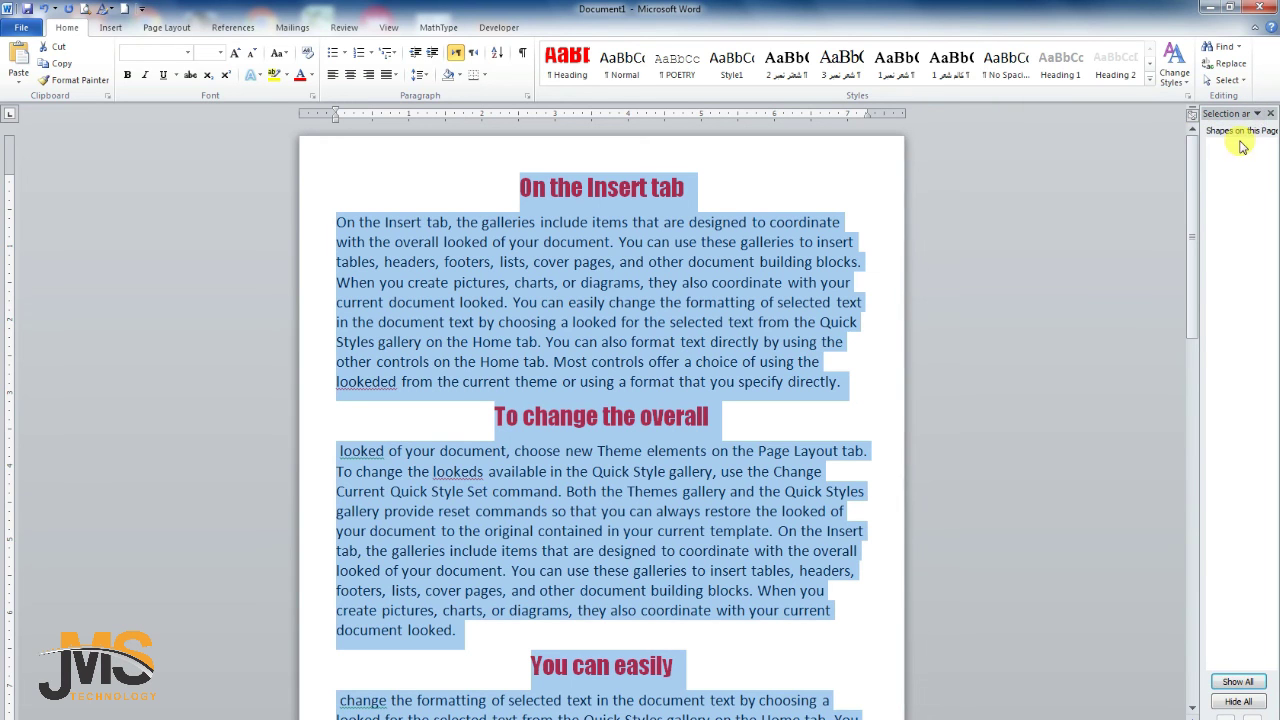
pyautogui.click(1270, 113)
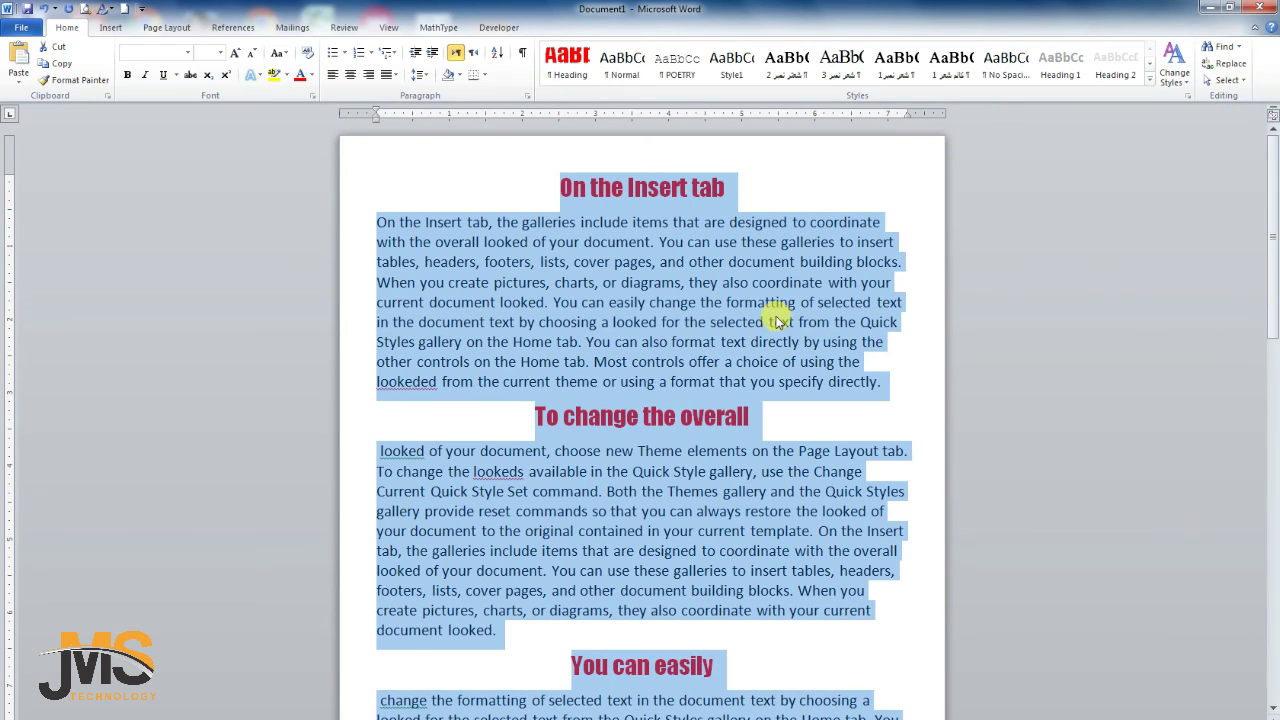
pyautogui.scroll(-2, 686, 420)
pyautogui.scroll(-4, 686, 420)
pyautogui.scroll(3, 686, 426)
pyautogui.scroll(2, 686, 426)
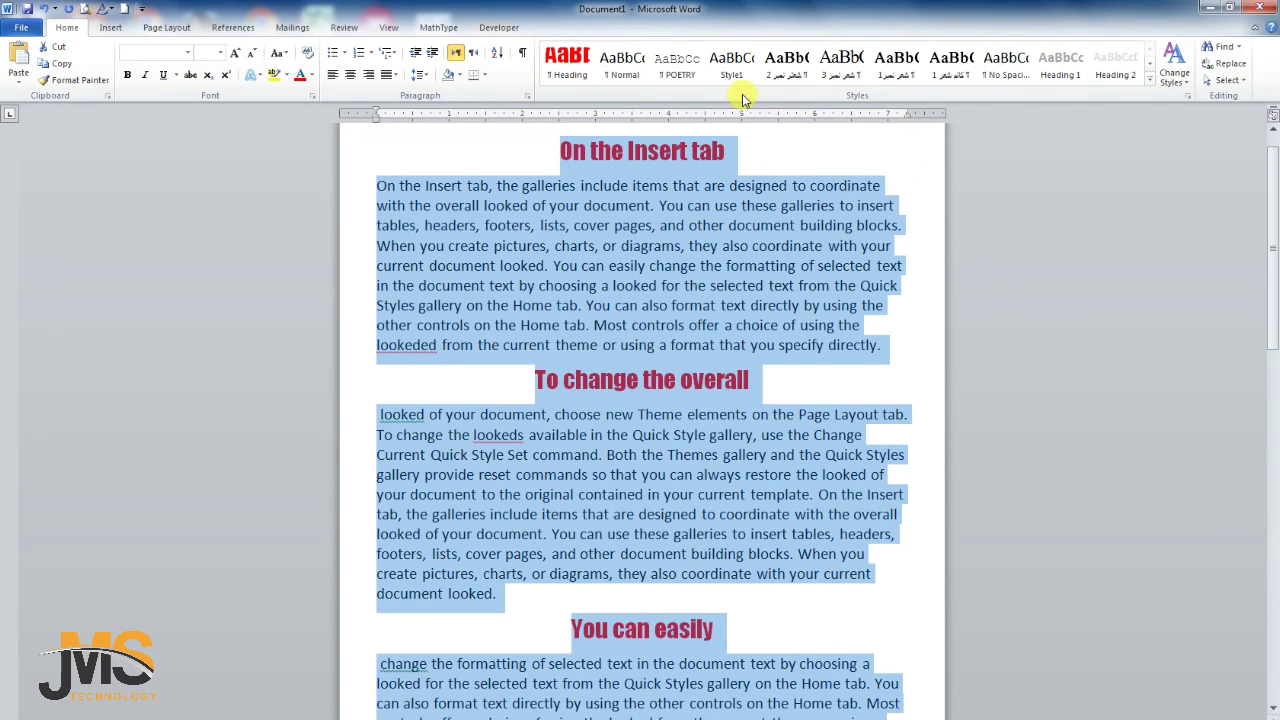
pyautogui.click(745, 162)
pyautogui.click(560, 152)
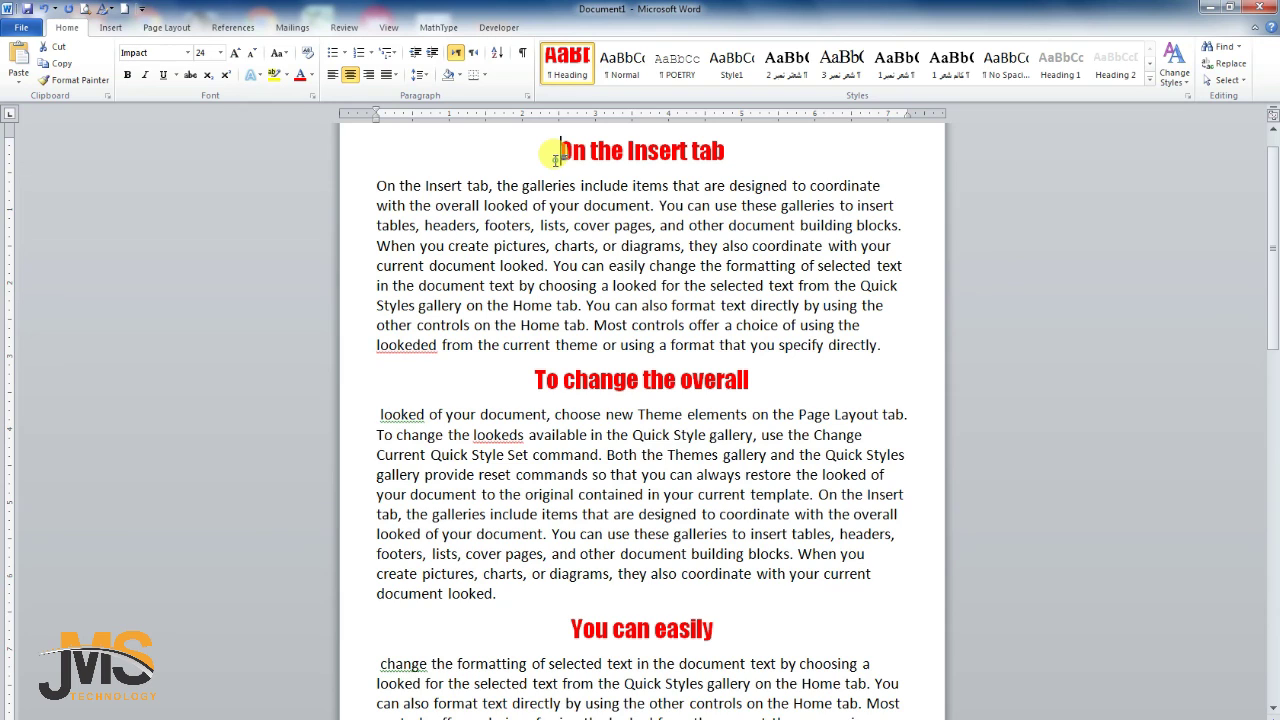